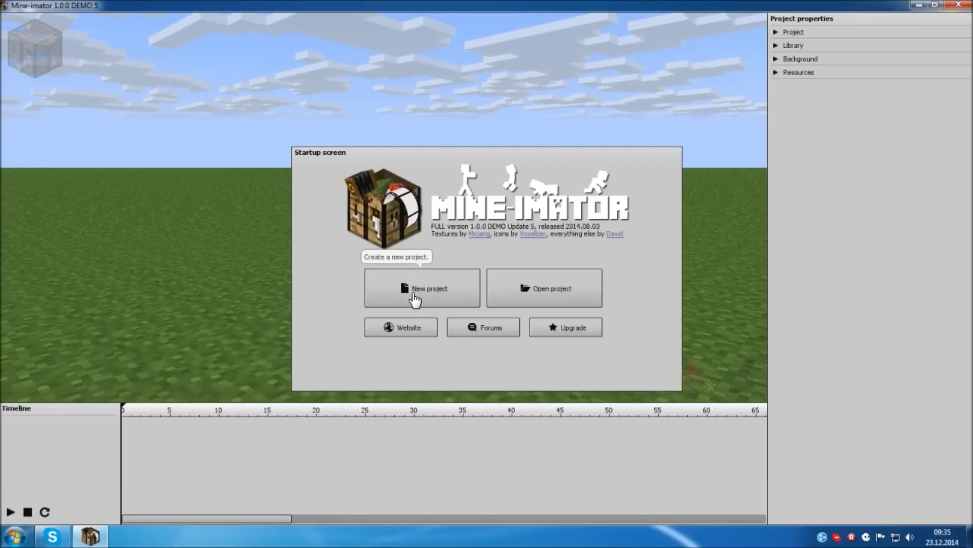
Step: Create a new project named "test", filling in the author's name and the description "usdahybfuybaw fiau"
click(411, 278)
drag(518, 203, 391, 201)
text(test)
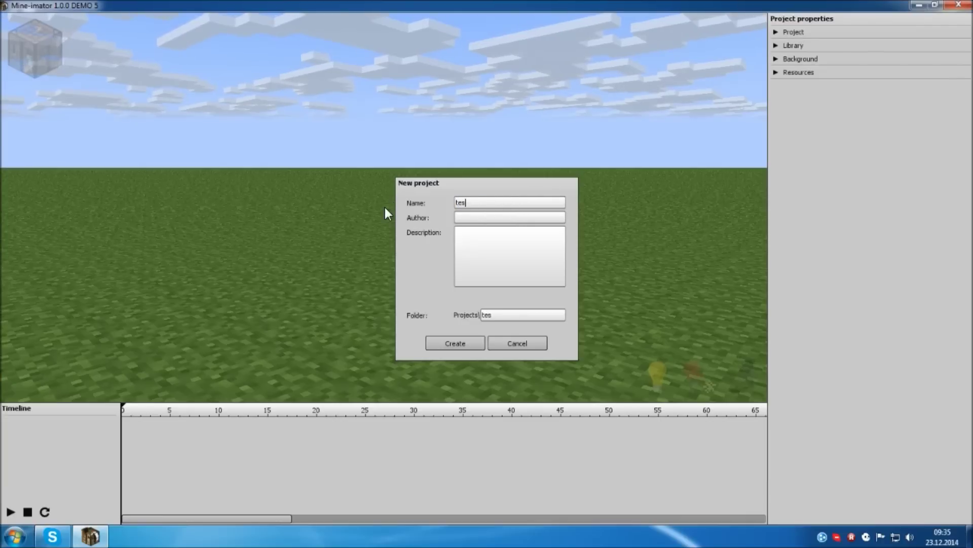
click(478, 220)
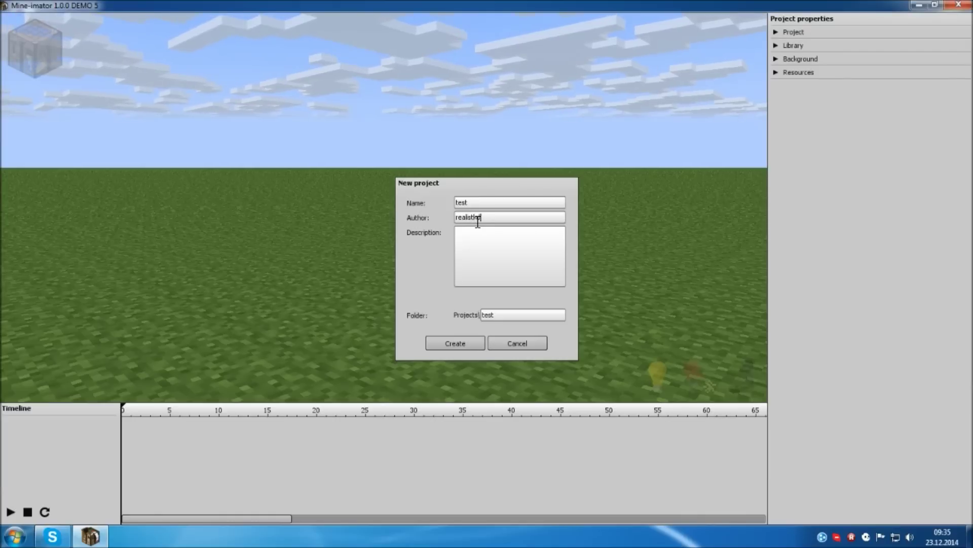
text(realistkid)
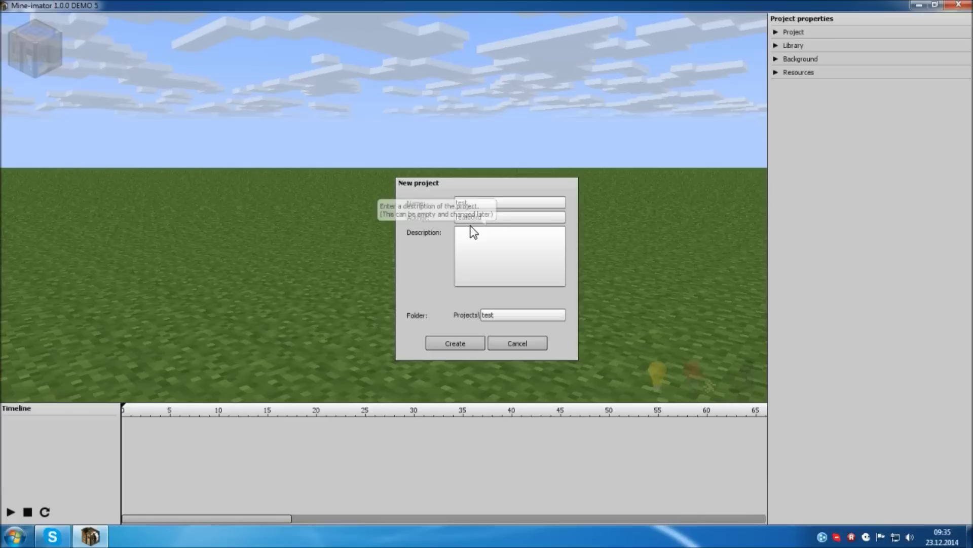
click(471, 242)
text(usdahybfuybaw fiau)
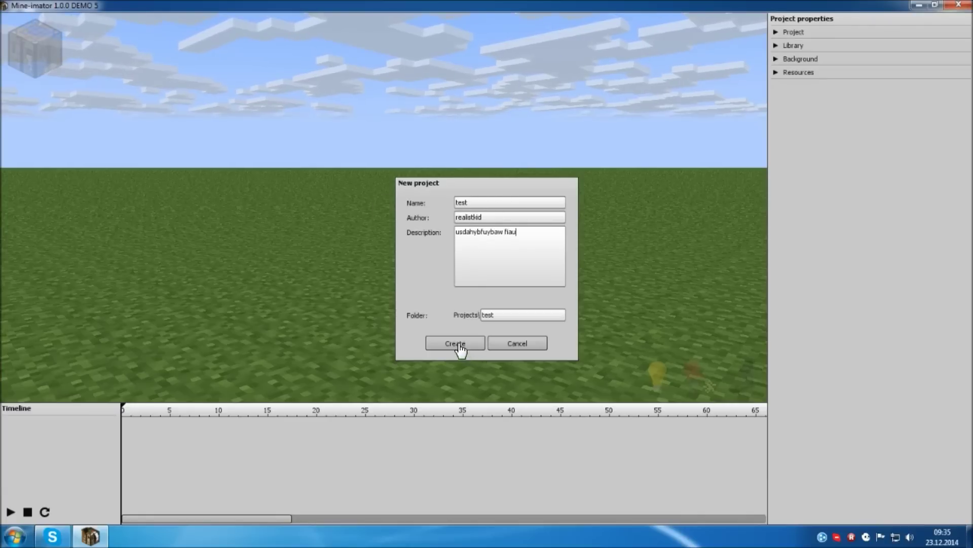
click(455, 343)
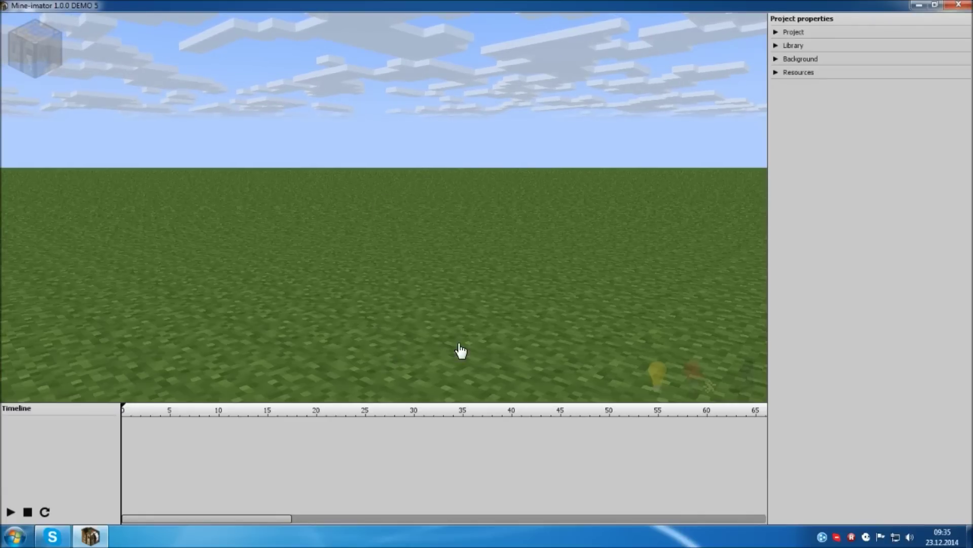
Step: Add a diamond sword item to the scene from the workbench
right_drag(415, 303, 415, 349)
mouse_move(384, 208)
right_down()
mouse_move(395, 201)
mouse_move(381, 207)
right_up()
click(38, 55)
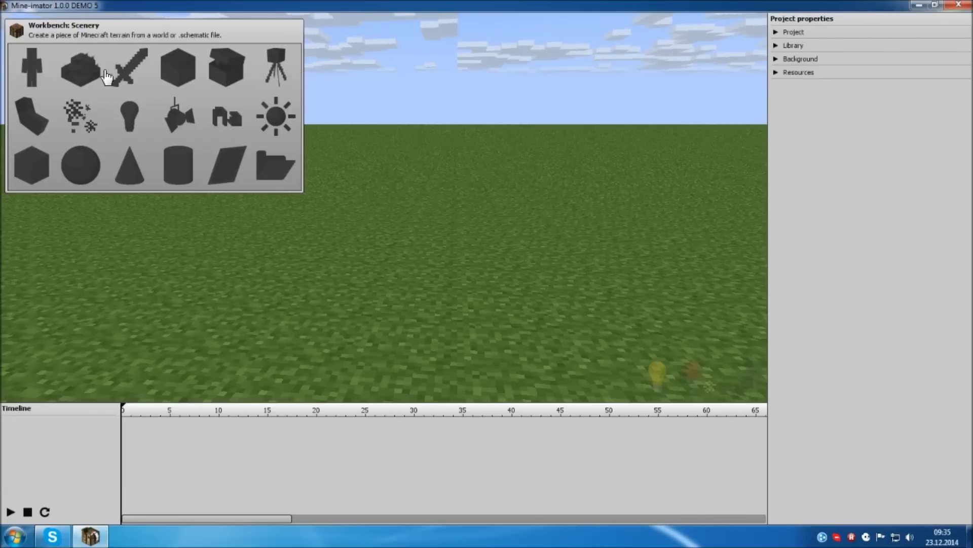
click(126, 80)
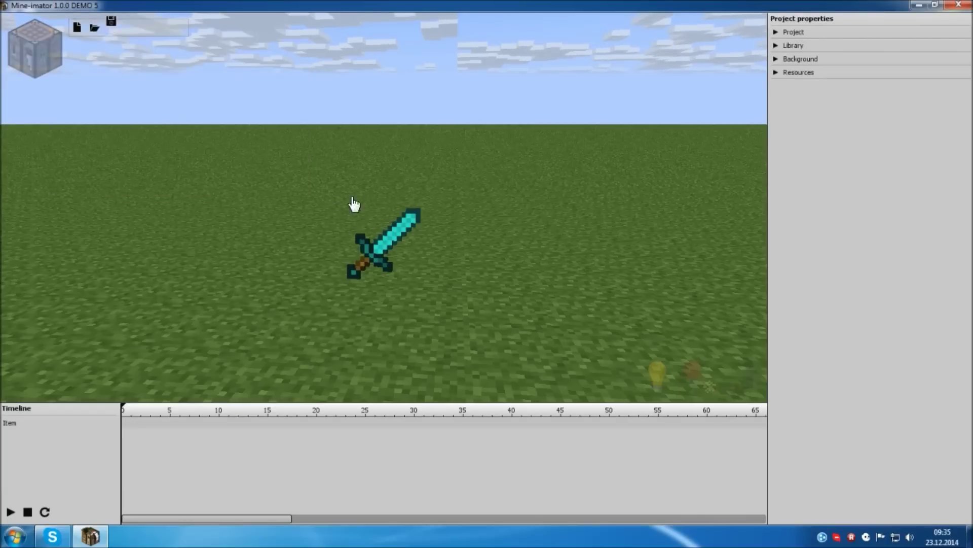
Step: Show the sword item in the library and try several other item images for it
click(780, 45)
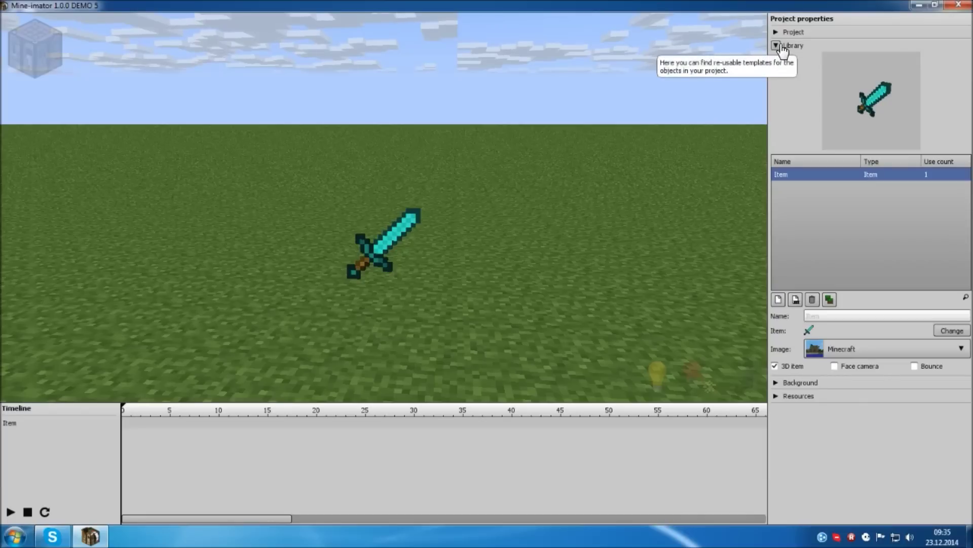
click(944, 332)
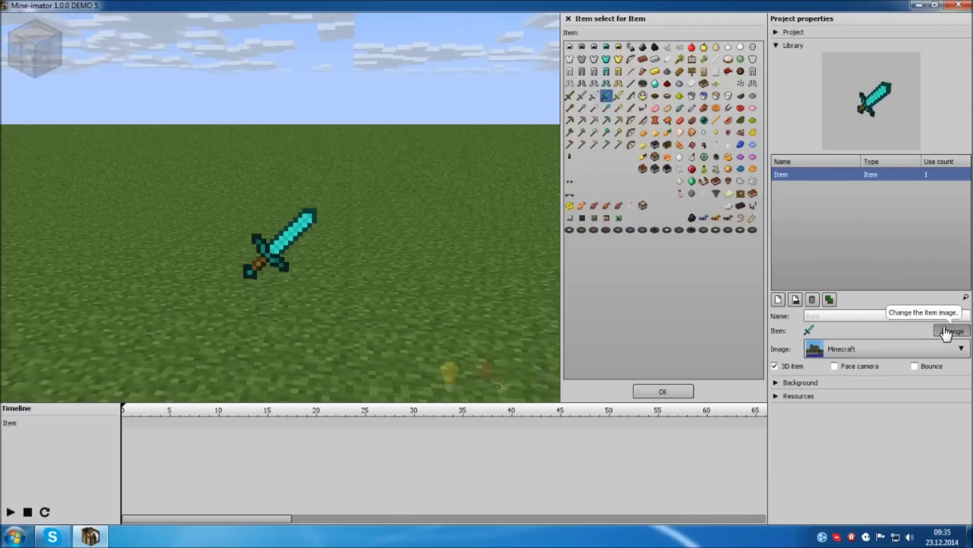
click(667, 169)
click(668, 144)
click(668, 120)
click(668, 60)
click(682, 96)
click(740, 181)
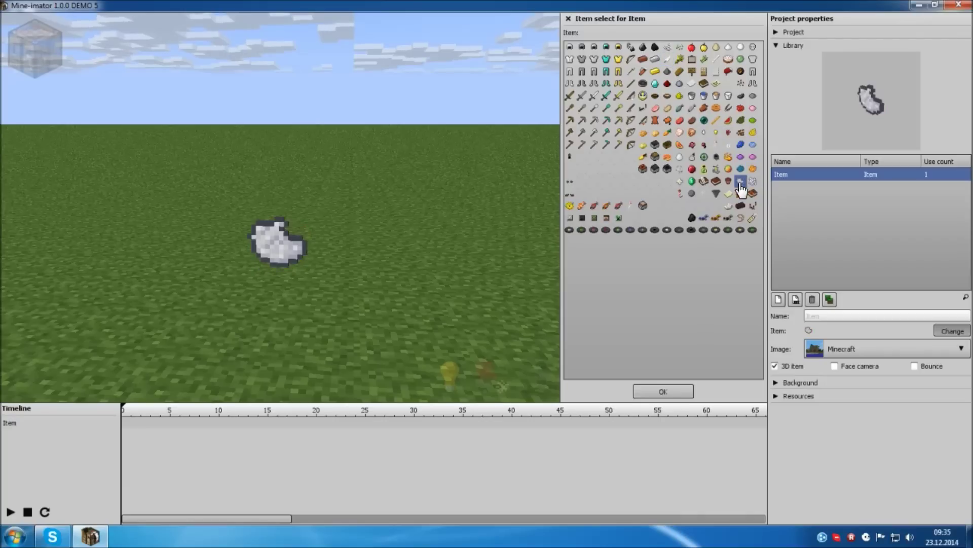
Step: Try armour images for the item, ending on the golden boots, and delete the item from the library
click(630, 60)
click(631, 71)
click(594, 83)
click(619, 59)
click(618, 83)
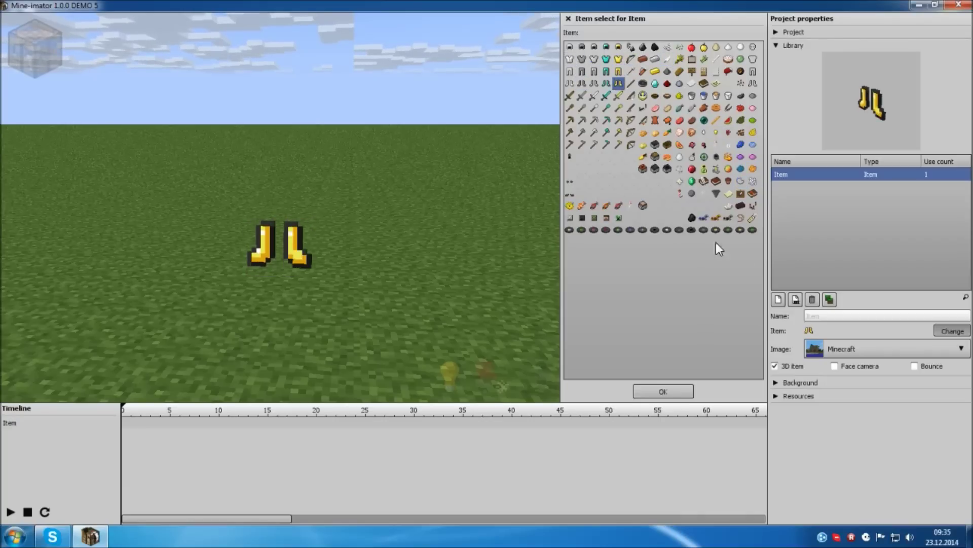
click(813, 301)
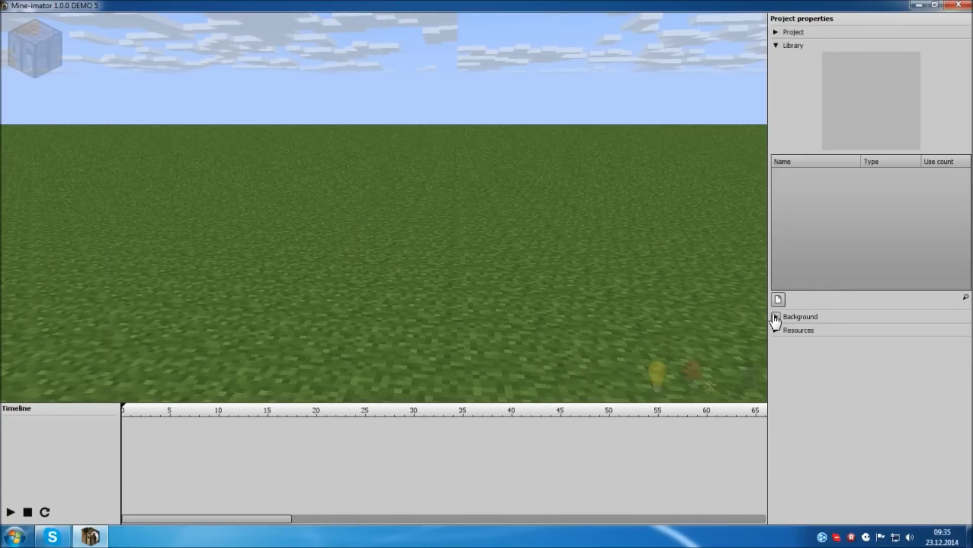
Step: Review the project's details such as folder, size and tempo, and bring up the background settings
click(777, 32)
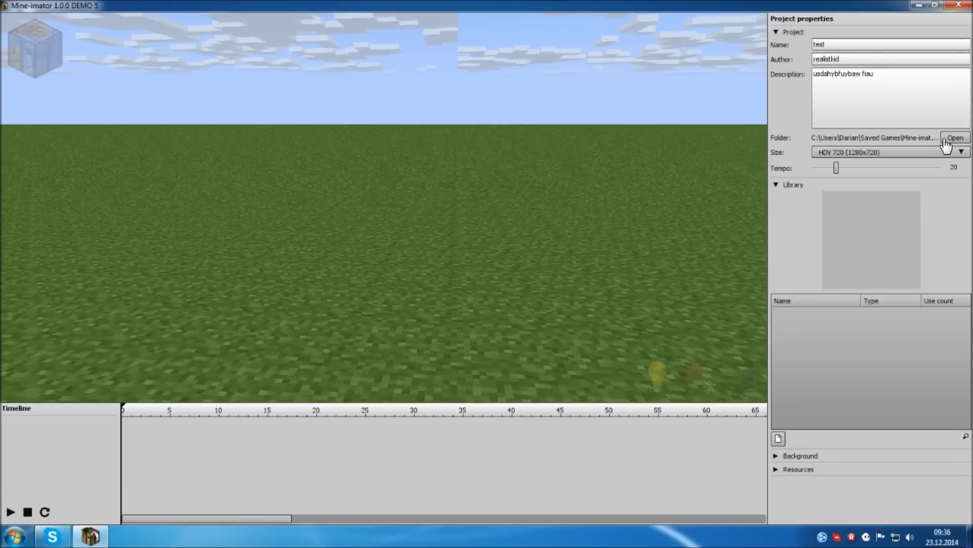
click(778, 32)
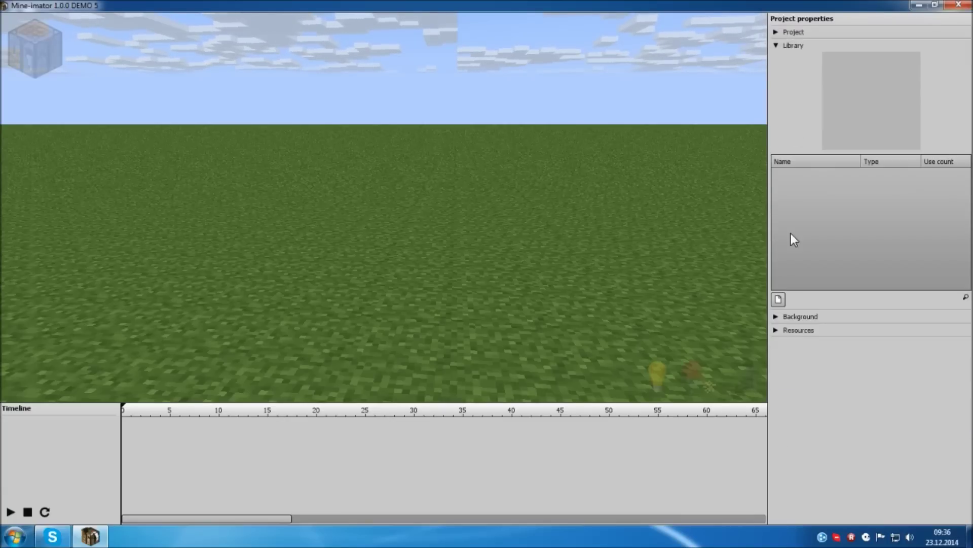
click(776, 317)
click(776, 45)
Step: Try a night-time background, rotate the sun and moon slightly, and set the time back to day
drag(839, 157, 844, 187)
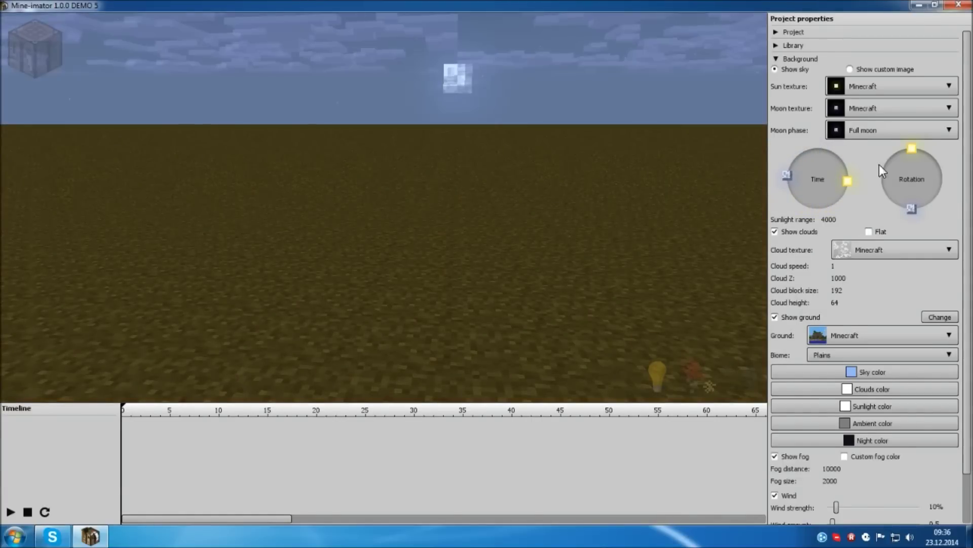
mouse_move(916, 152)
mouse_down()
mouse_move(890, 171)
mouse_move(916, 199)
mouse_move(949, 187)
mouse_move(935, 189)
mouse_move(912, 154)
mouse_up()
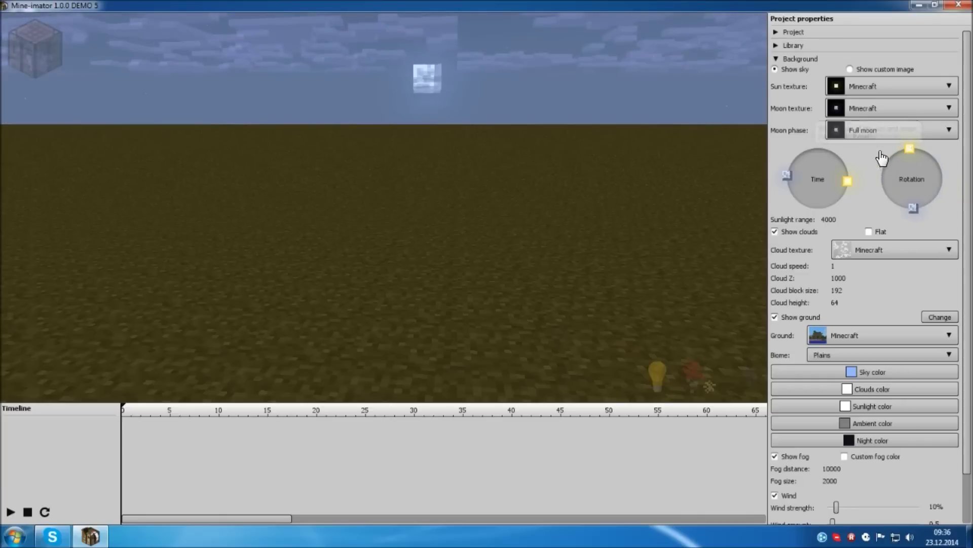
drag(849, 182, 842, 154)
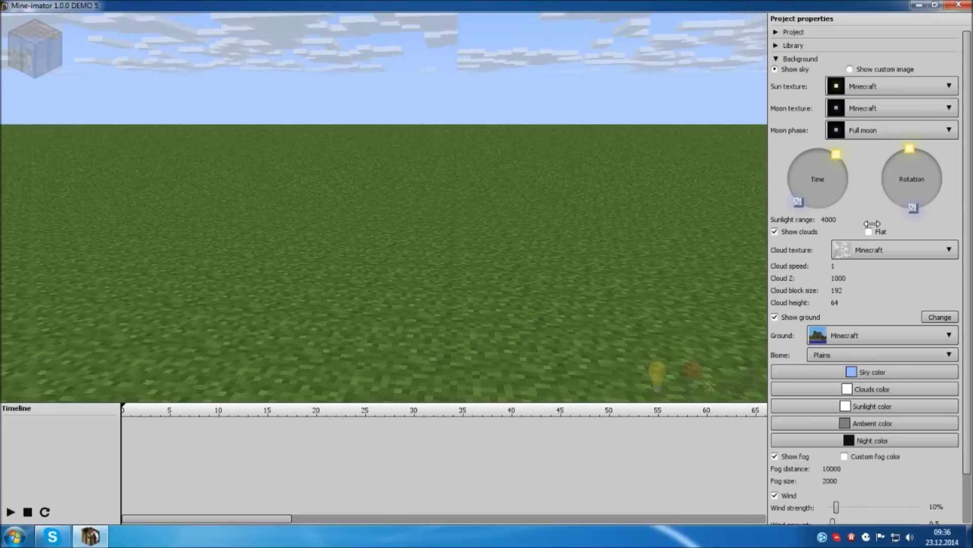
Step: Examine the ground texture choices and the remaining background settings down to fog and wind
click(863, 337)
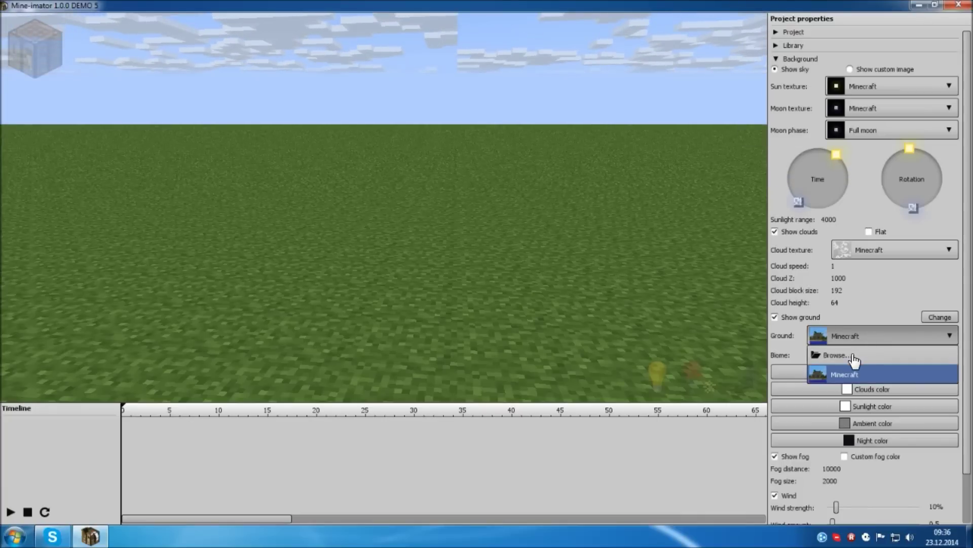
click(838, 336)
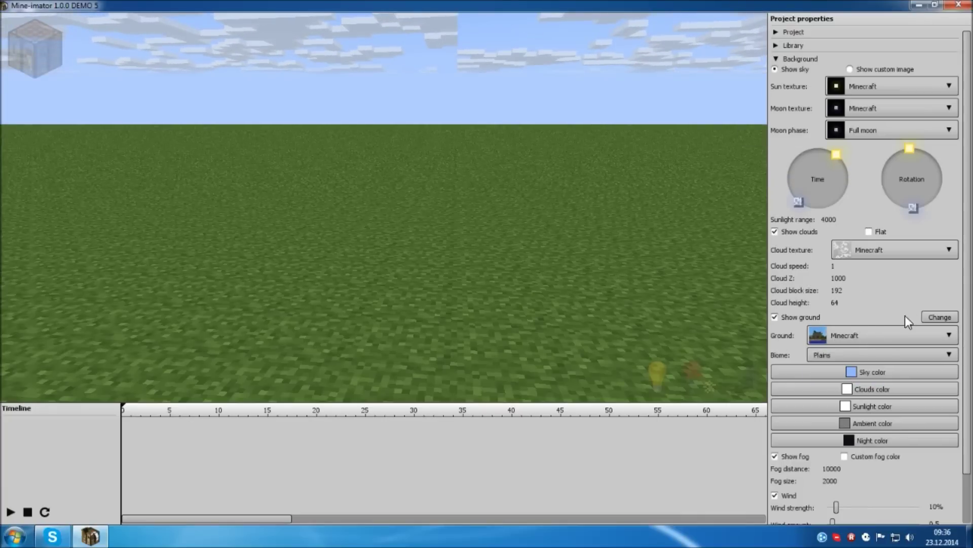
drag(968, 241, 966, 307)
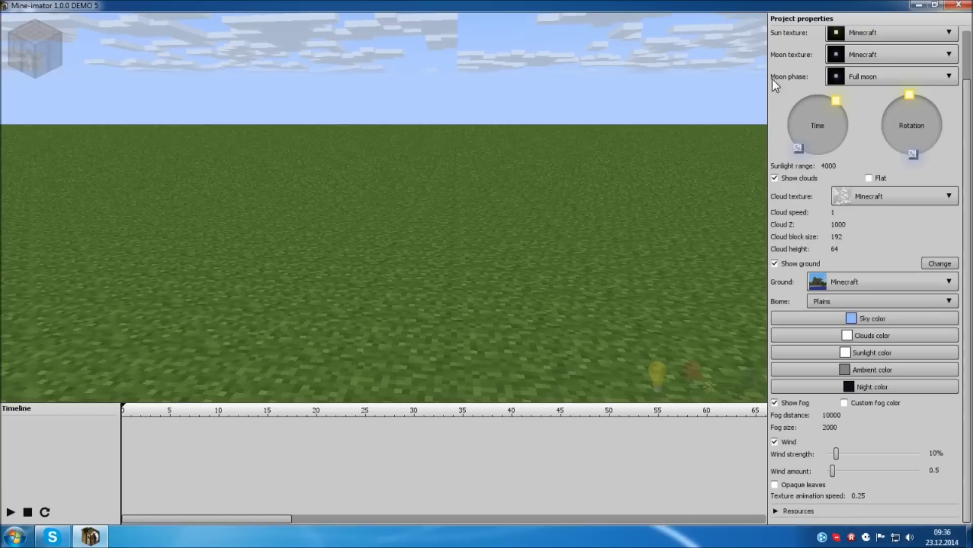
drag(968, 118, 971, 50)
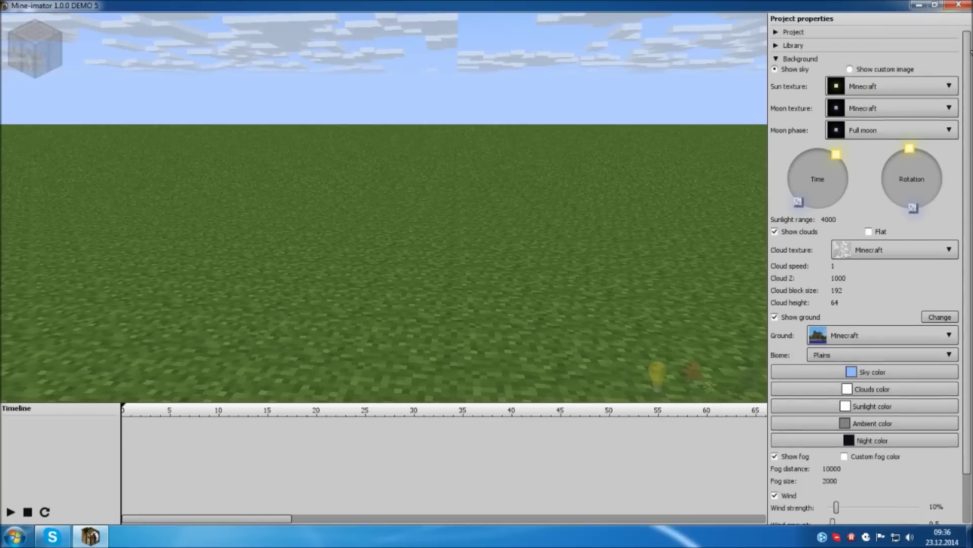
click(776, 58)
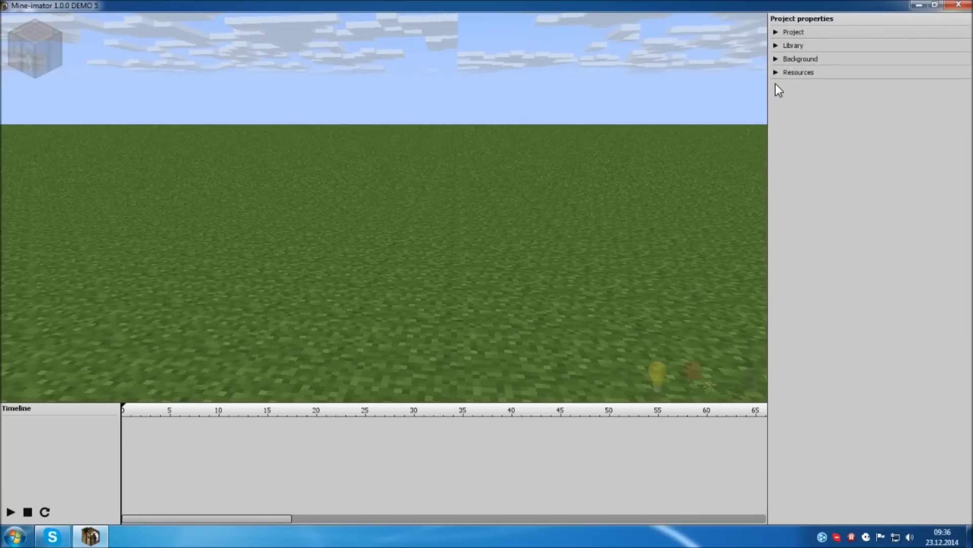
Step: Select the Minecraft resource pack in the project resources and preview its mob textures and block sheet
click(776, 73)
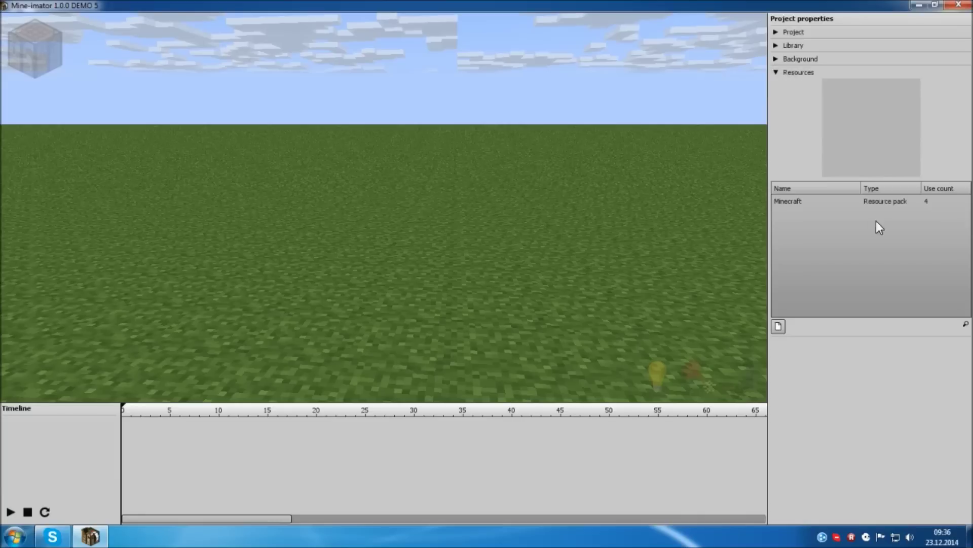
click(845, 205)
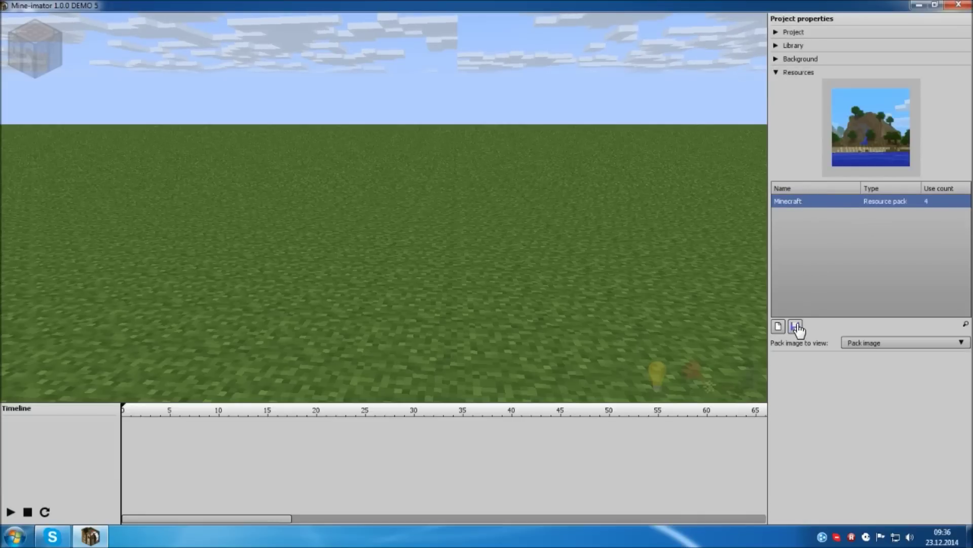
click(871, 344)
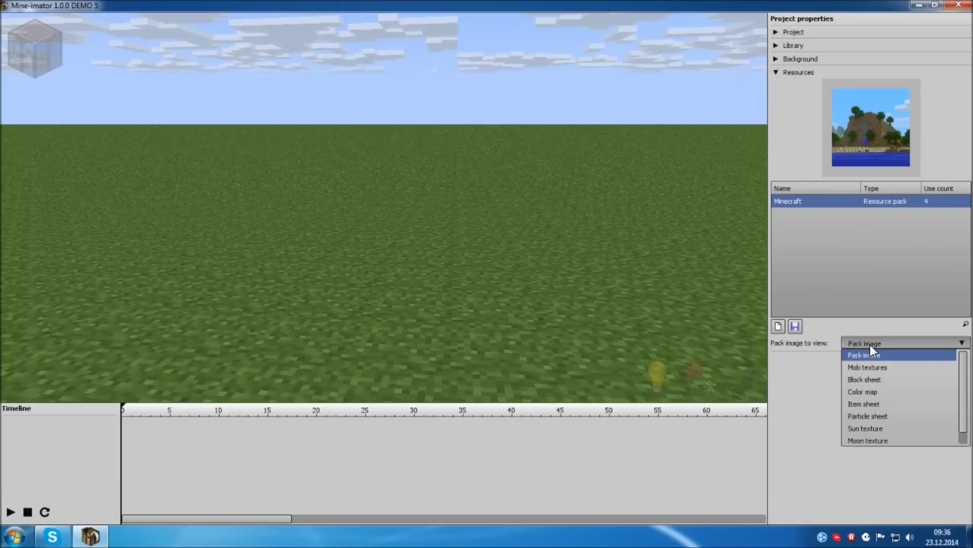
click(877, 365)
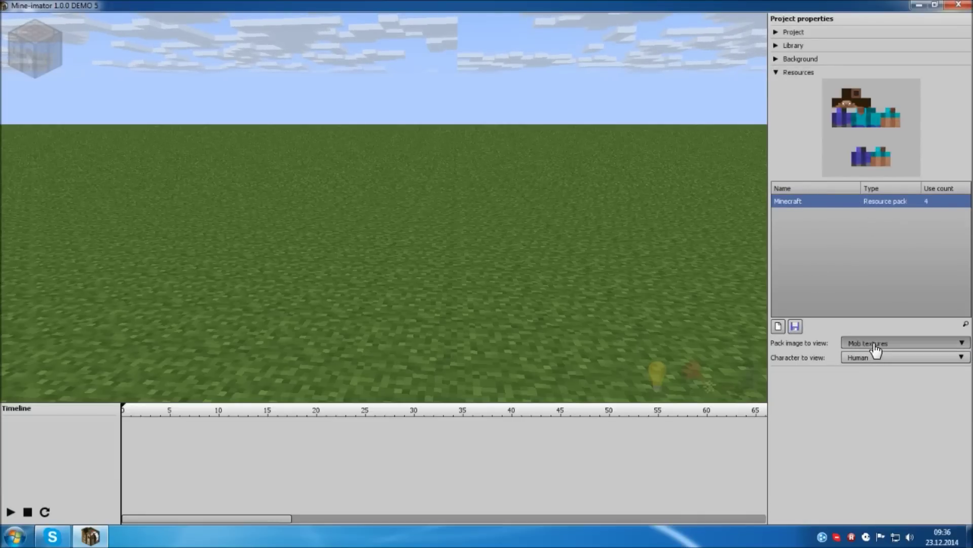
click(876, 346)
click(866, 379)
Step: Preview the Minecraft resource pack's item sheet and color map, and switch back to its pack image
click(877, 344)
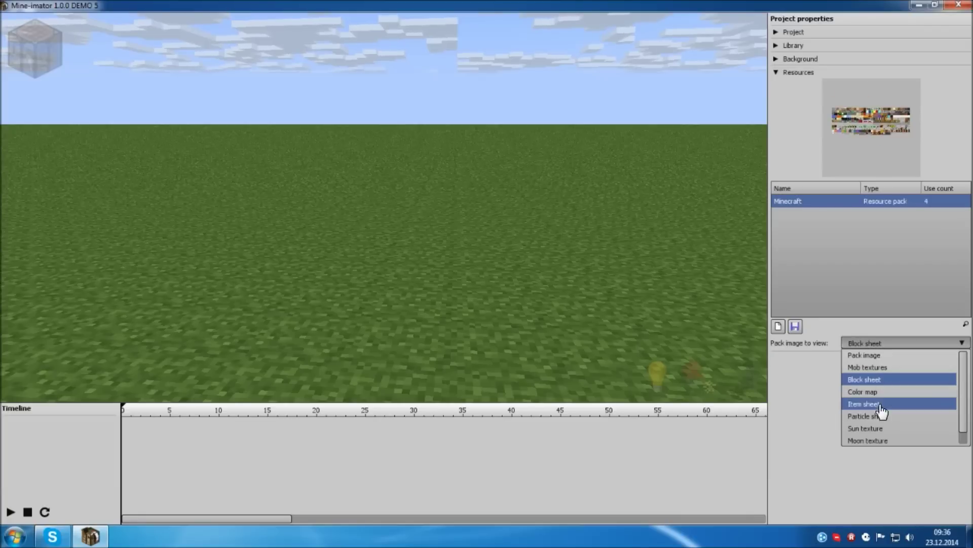
click(882, 405)
click(882, 344)
click(872, 391)
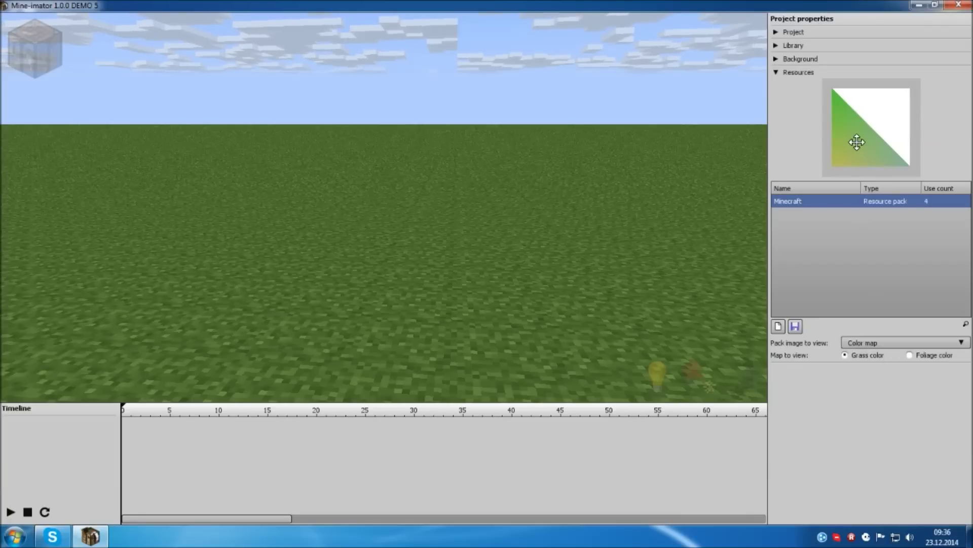
click(887, 341)
click(886, 352)
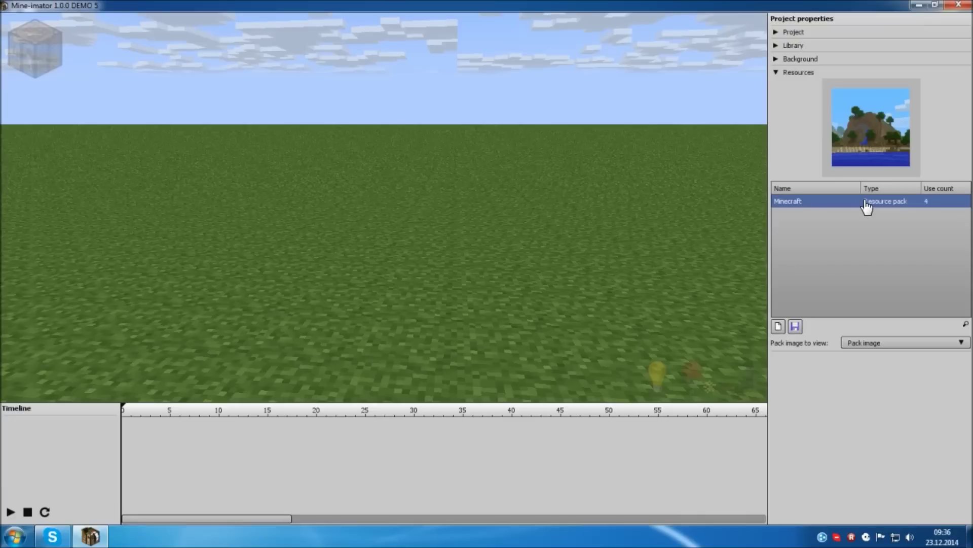
click(777, 72)
Step: Add a Human character to the scene from the workbench
mouse_move(28, 59)
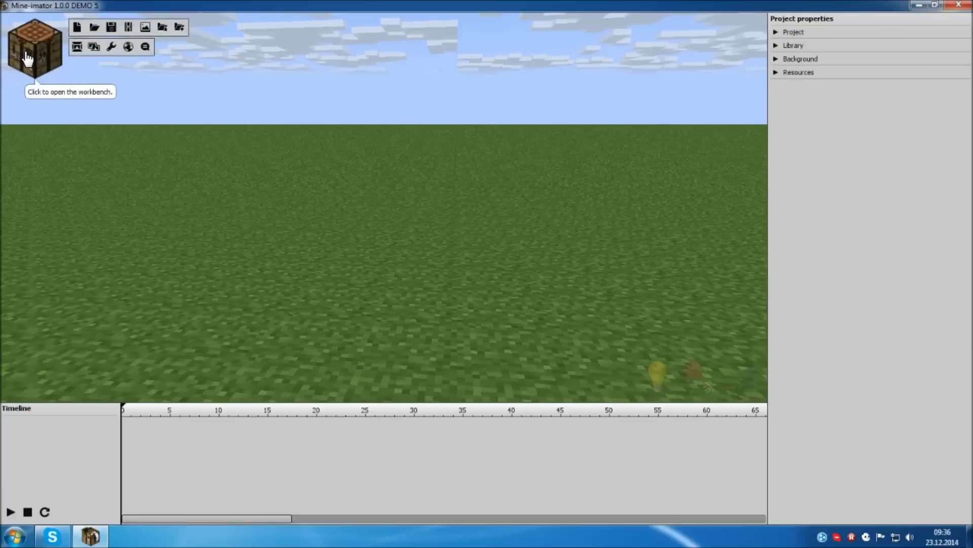
click(28, 57)
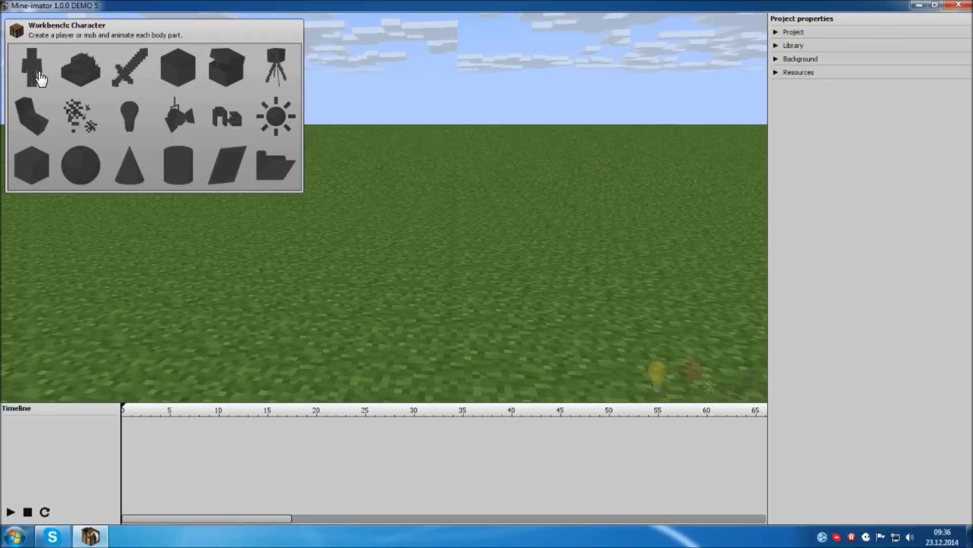
click(32, 71)
drag(570, 223, 588, 210)
drag(301, 230, 298, 238)
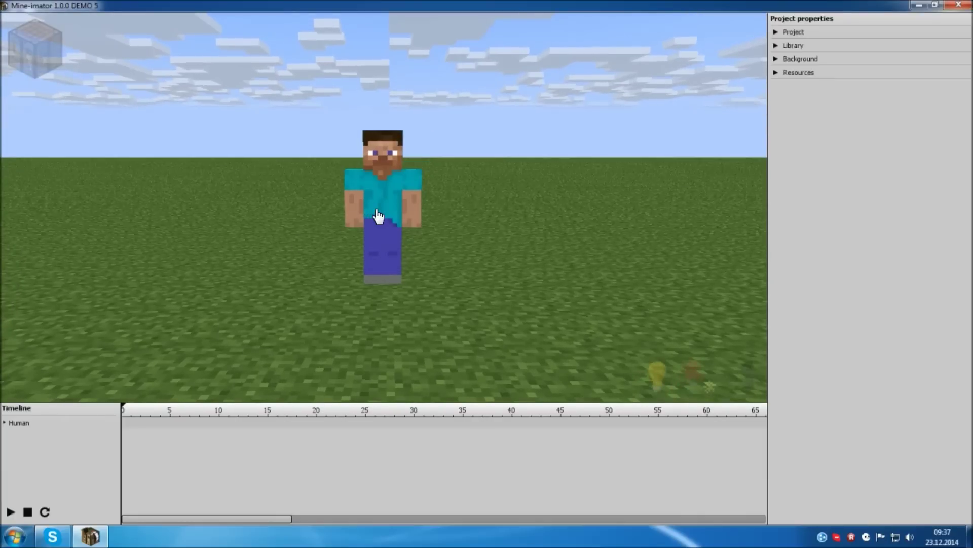
Step: Preview other models for the library's Human character, including Zombie, Skeleton, Spider, Sheep and Cave spider, and switch back to Human
click(780, 48)
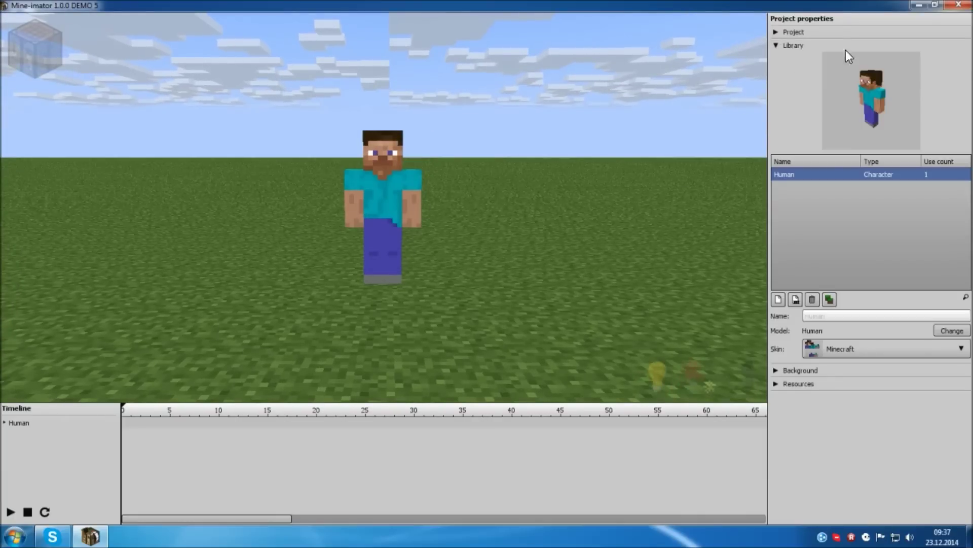
click(952, 331)
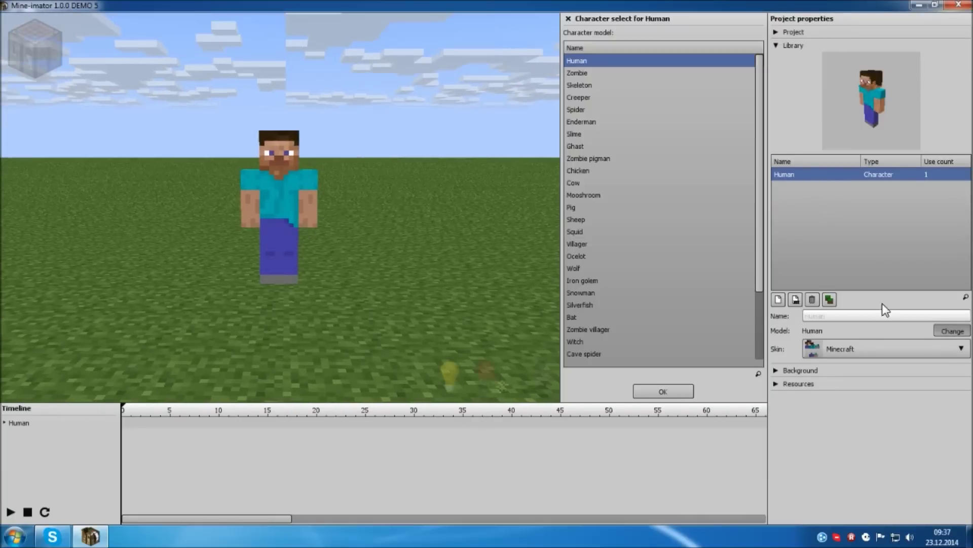
click(582, 74)
click(581, 85)
click(577, 109)
click(575, 134)
click(577, 219)
click(577, 232)
click(588, 329)
click(584, 354)
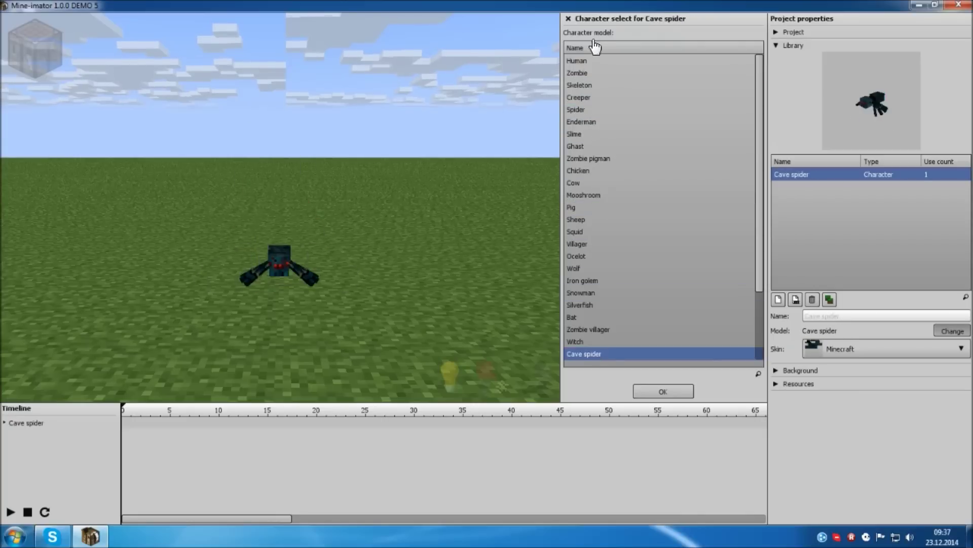
click(583, 61)
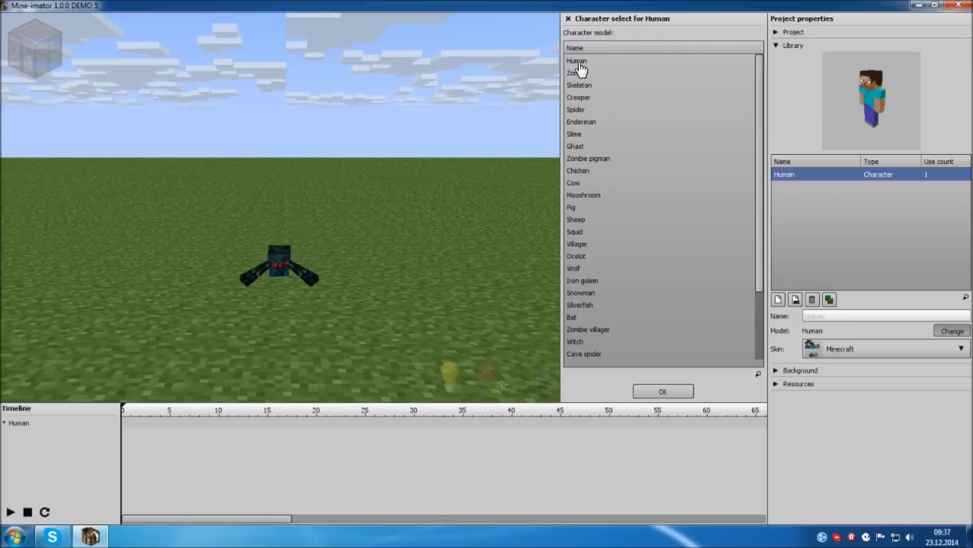
Step: Load the image file original from the nova skin folder as the Human character's skin
click(856, 349)
click(840, 370)
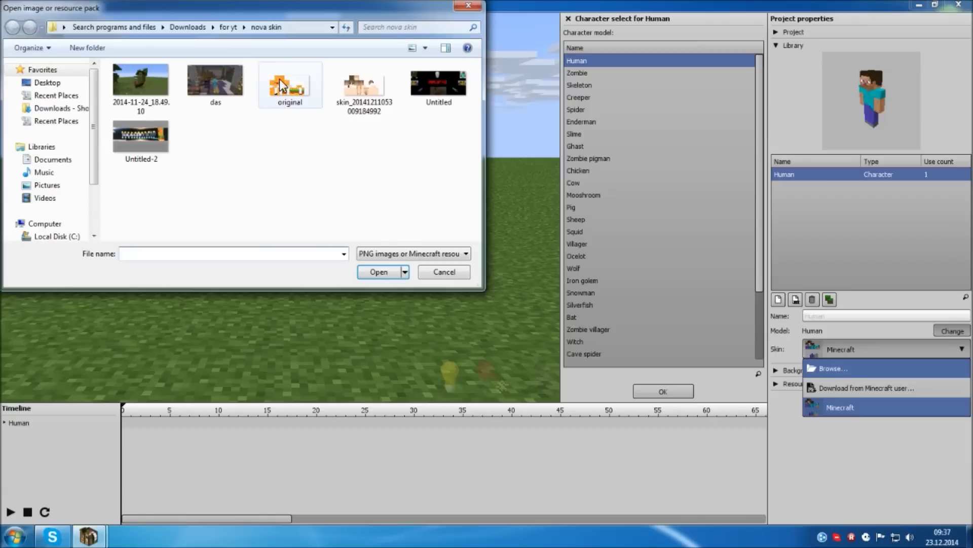
click(293, 99)
click(378, 272)
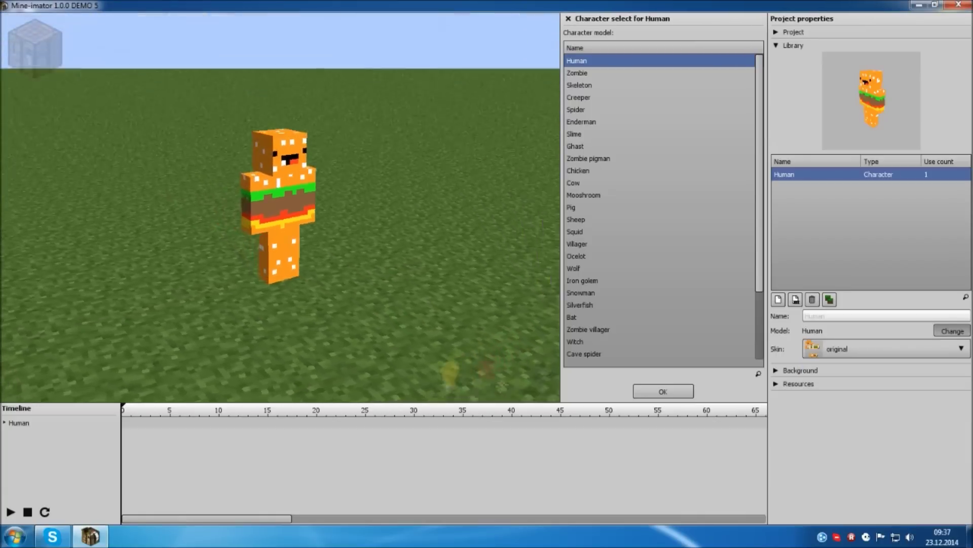
click(874, 350)
click(833, 368)
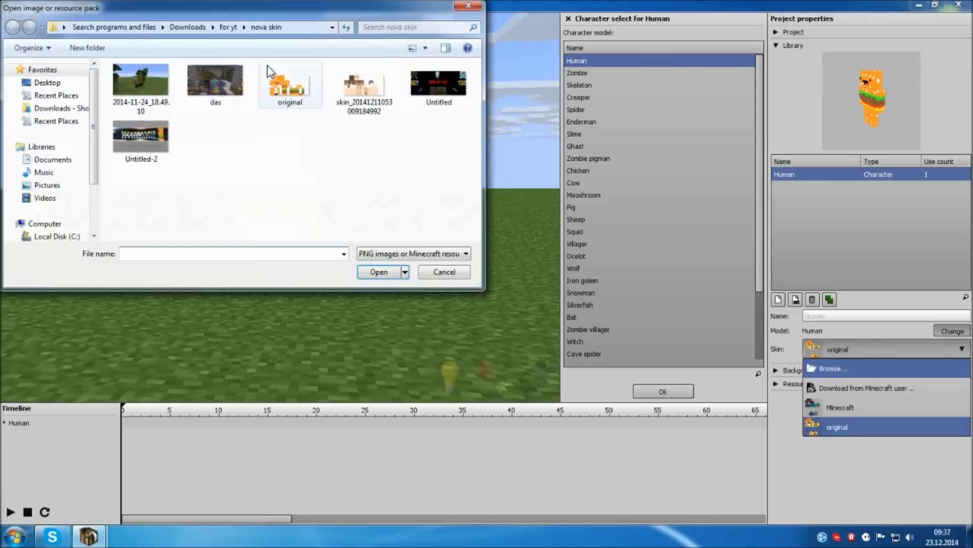
click(364, 89)
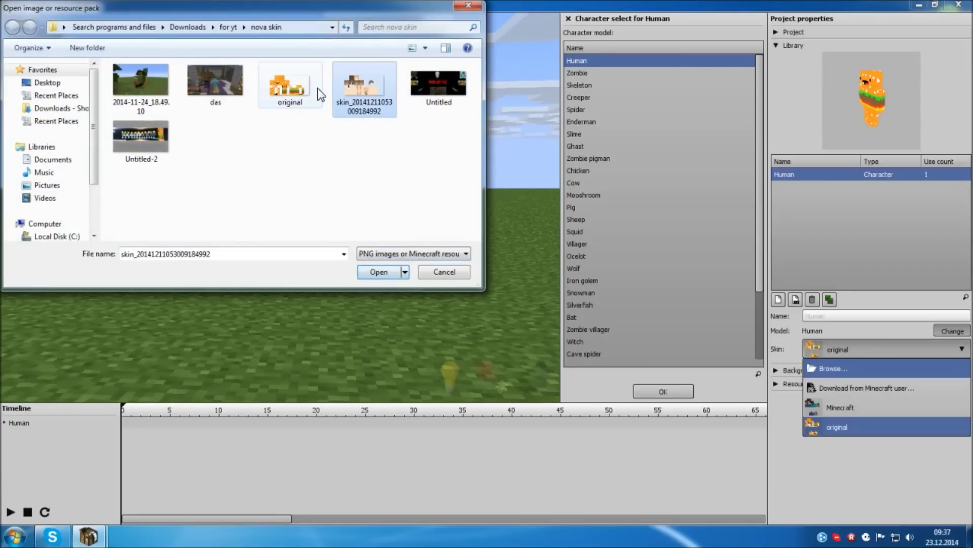
click(365, 275)
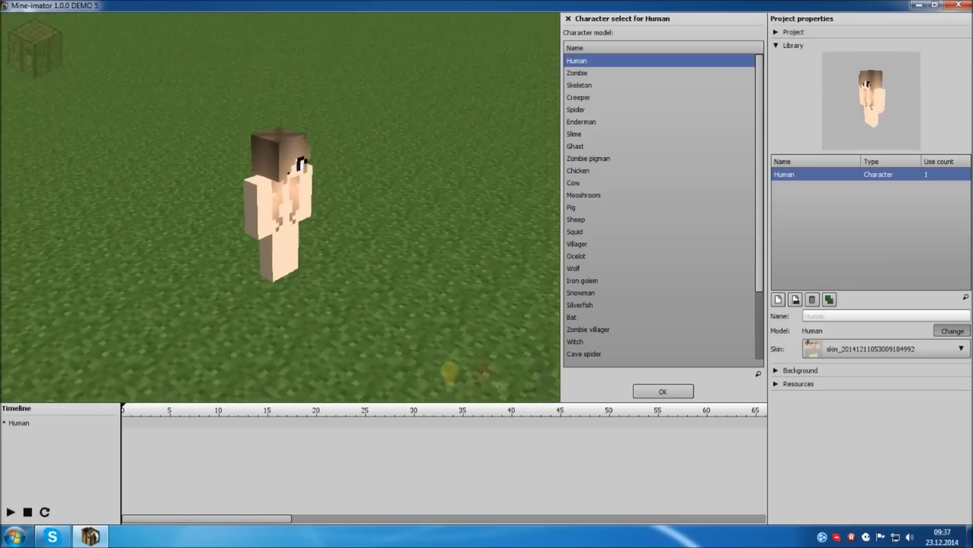
click(838, 352)
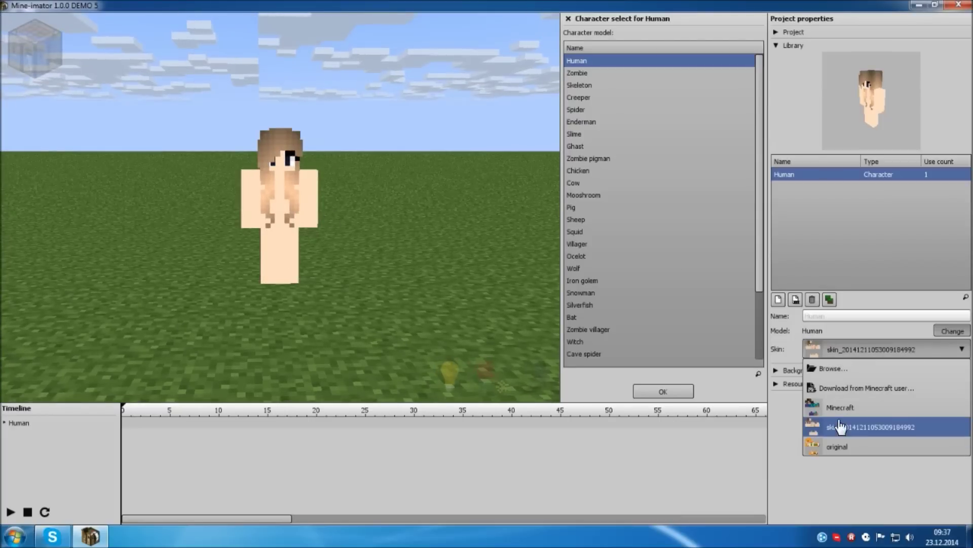
click(838, 446)
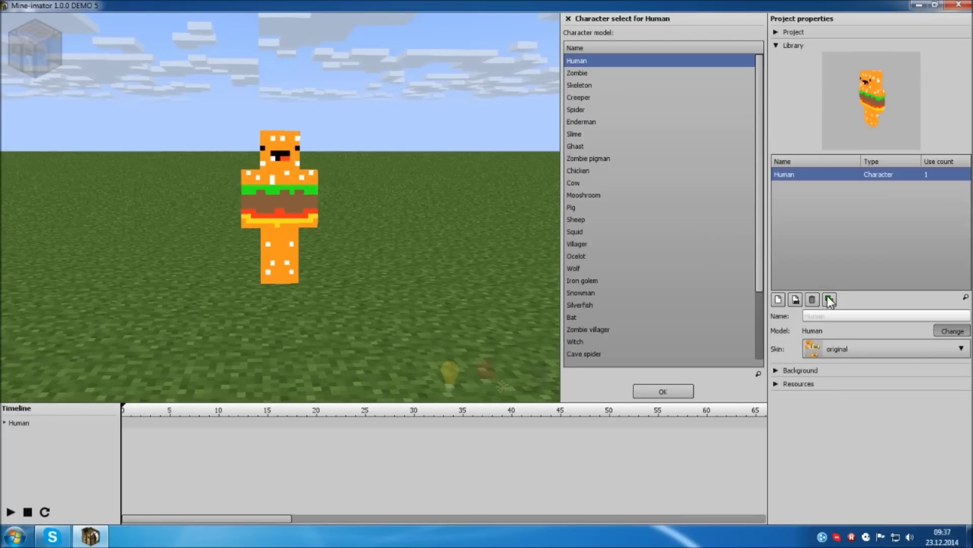
Step: Delete the Human from the library, and add a new Human character with the original skin from the workbench
click(813, 300)
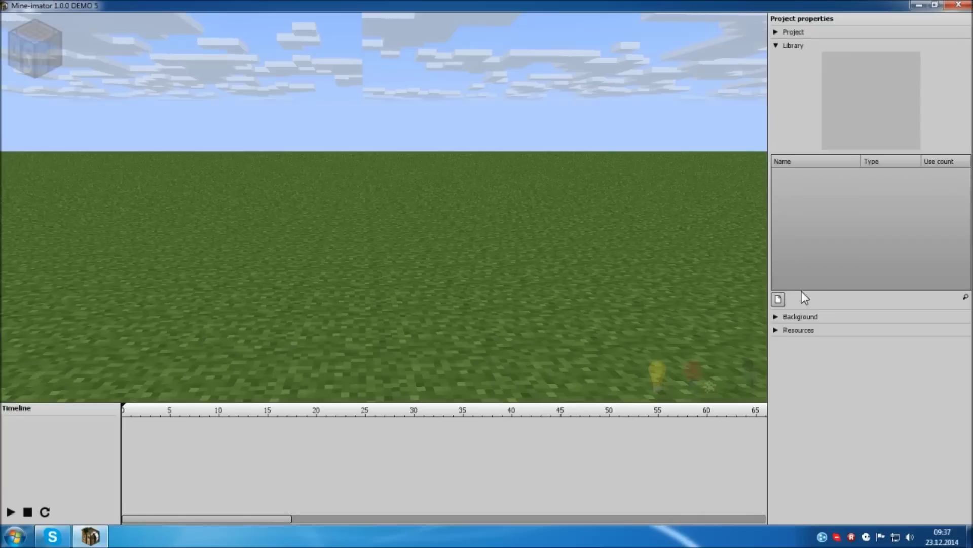
click(24, 51)
click(25, 65)
click(847, 349)
click(824, 447)
mouse_move(559, 242)
mouse_down()
mouse_move(560, 258)
mouse_move(558, 238)
mouse_up()
Step: Select the Human in the scene and rotate the whole character to about 2.12° on Y and 0.15° on Z
click(357, 221)
middle_drag(416, 301, 355, 277)
mouse_move(375, 293)
mouse_down()
mouse_move(348, 284)
mouse_move(381, 293)
mouse_up()
drag(254, 320, 274, 311)
middle_drag(318, 305, 311, 302)
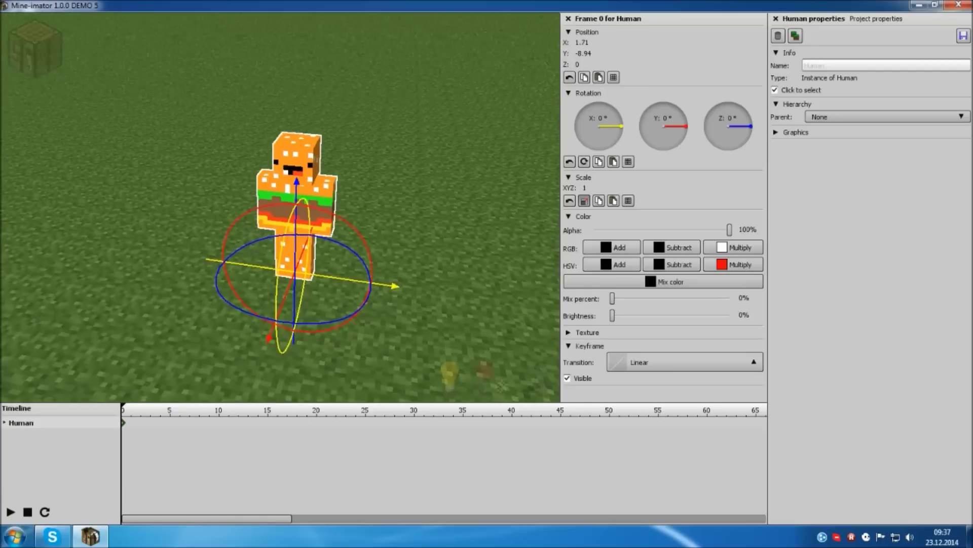
drag(311, 303, 367, 279)
drag(353, 221, 355, 225)
drag(335, 301, 350, 297)
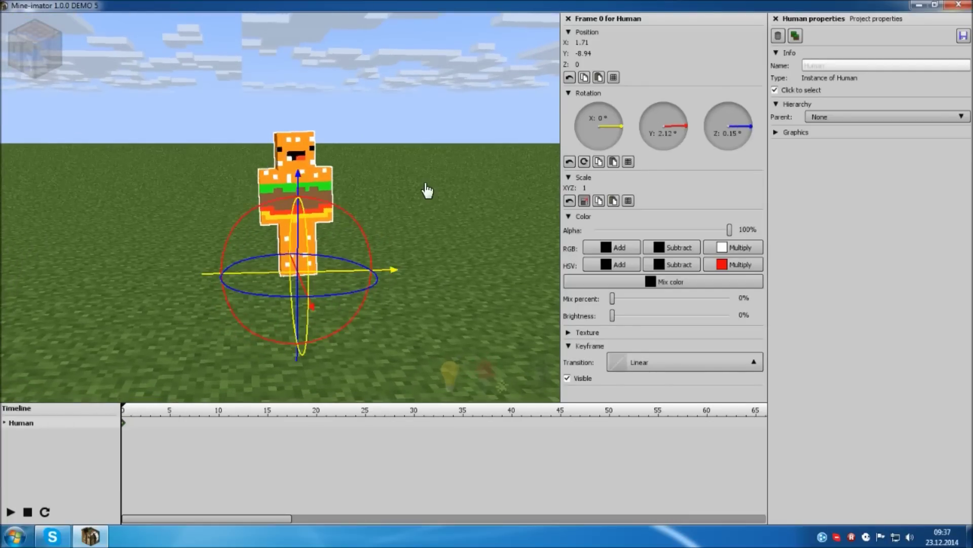
Step: Select the character's head separately and rotate it to about 0.21° on Y
click(426, 190)
click(382, 209)
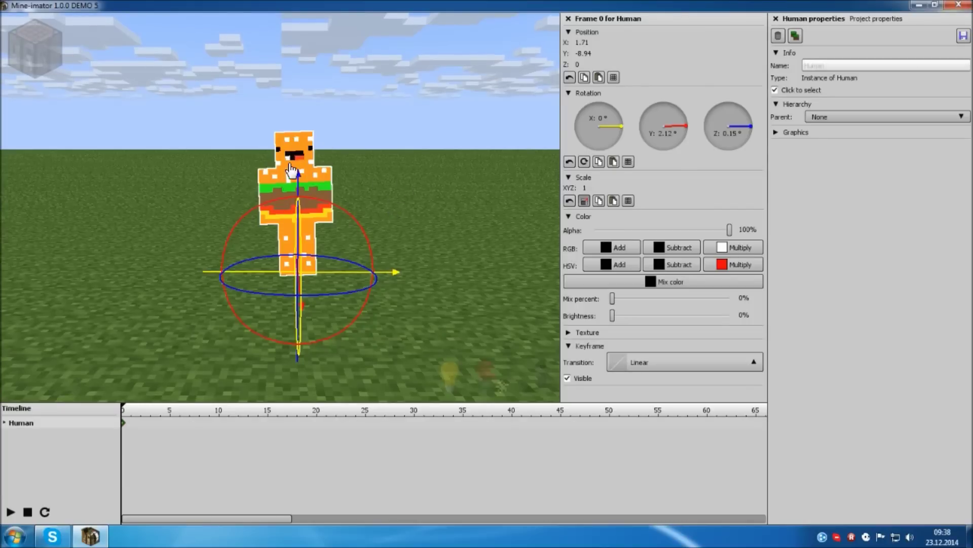
click(425, 155)
click(384, 193)
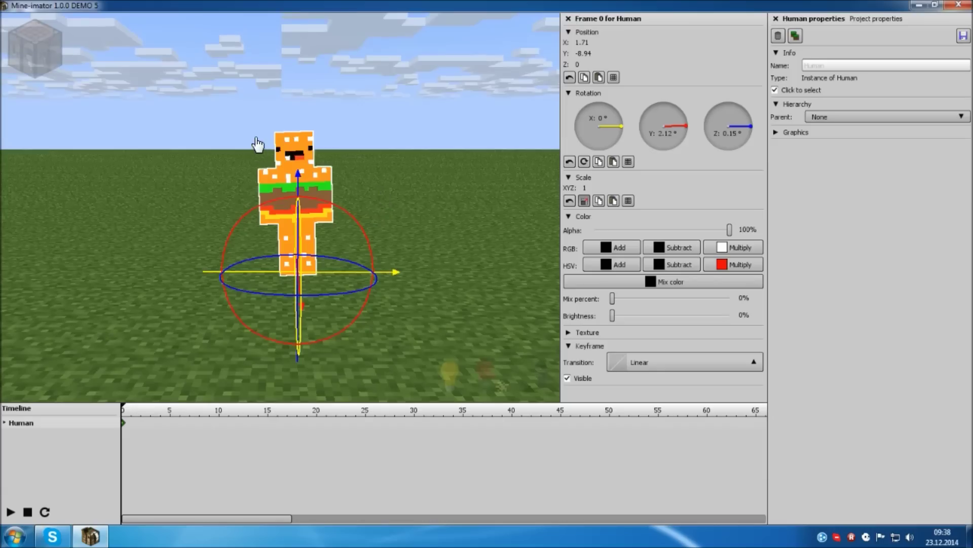
click(289, 152)
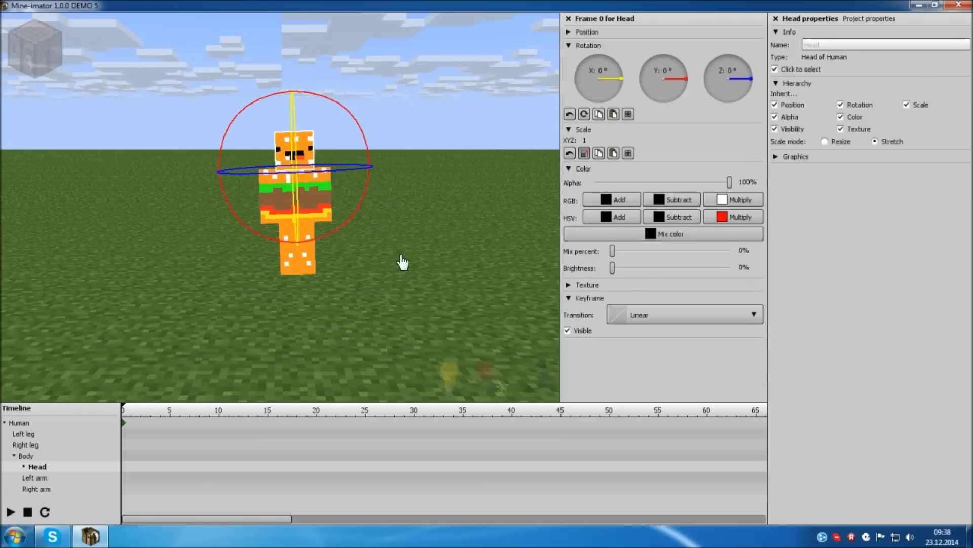
mouse_move(365, 142)
mouse_down()
mouse_move(351, 140)
mouse_move(363, 140)
mouse_up()
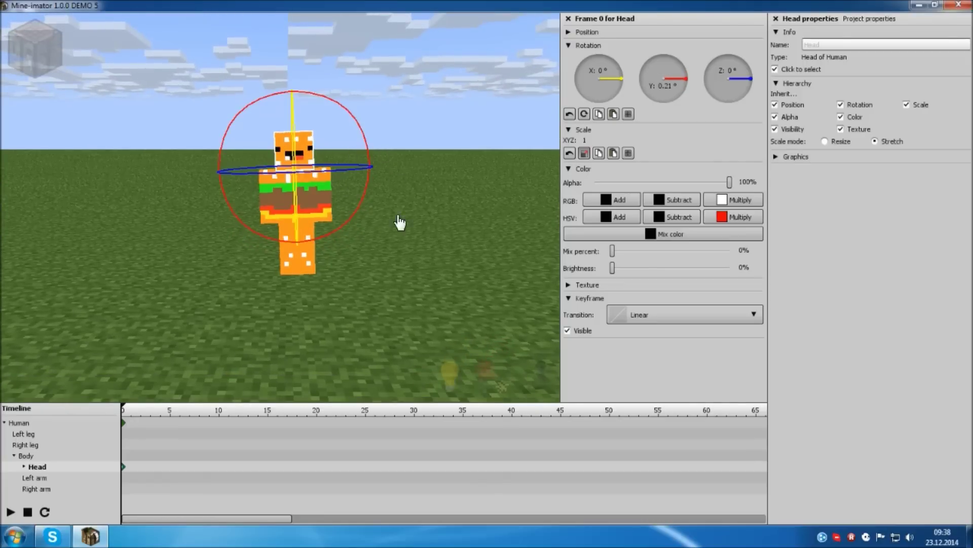
drag(368, 196, 369, 236)
Step: Turn the character's head around the other axes, ending at about -0.20° on X and 0.53° on Z
click(324, 208)
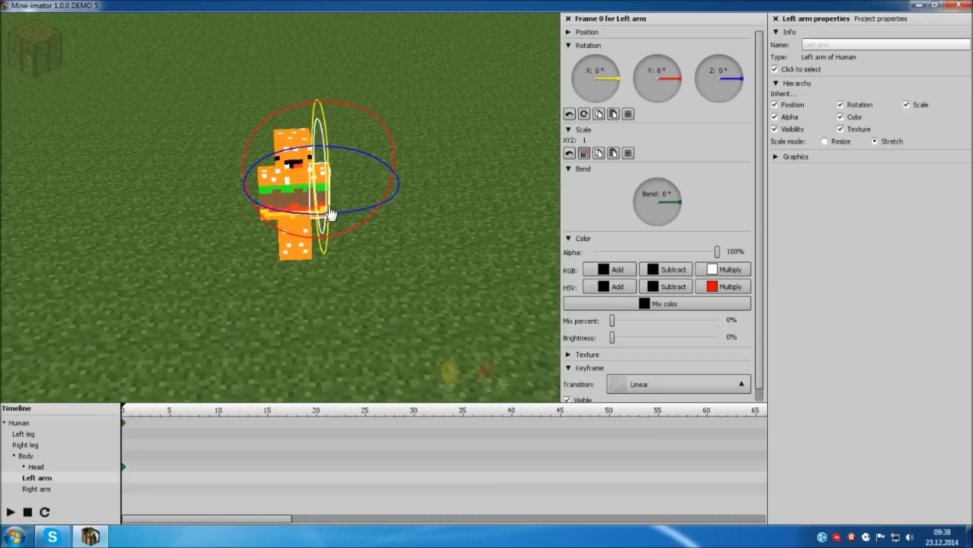
click(295, 161)
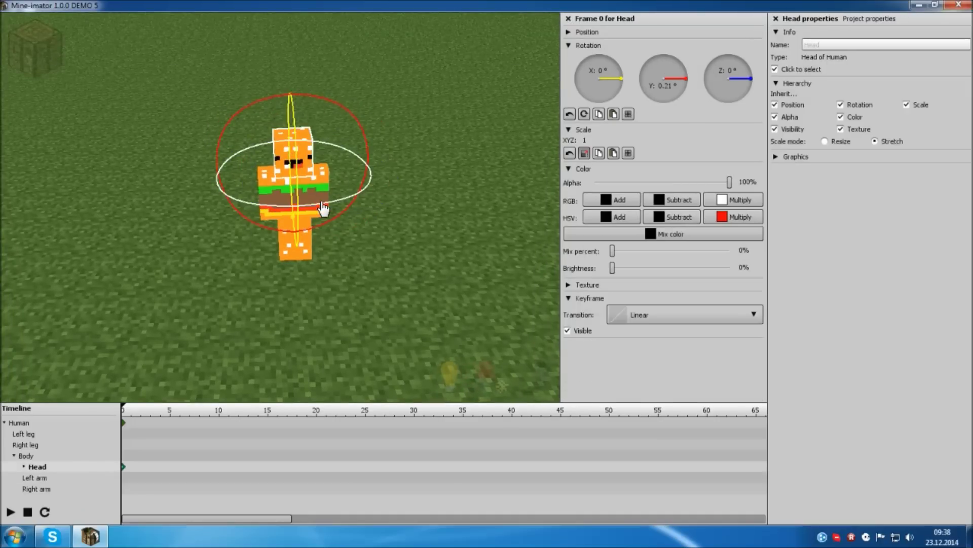
drag(314, 205, 279, 187)
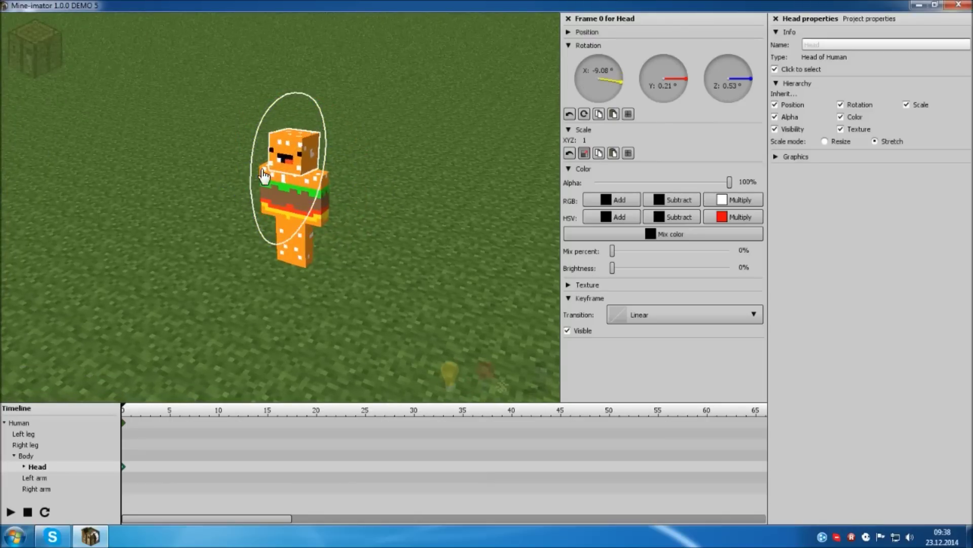
drag(252, 378, 274, 206)
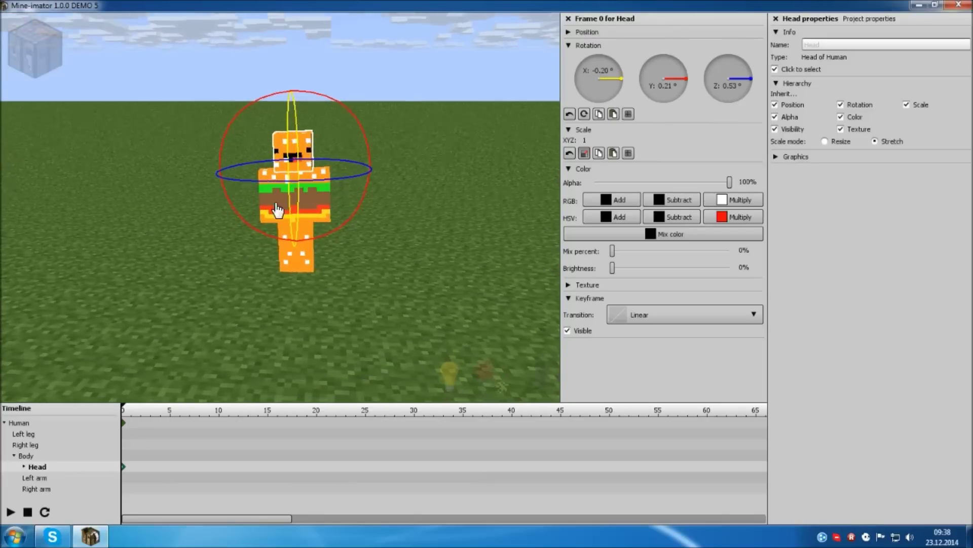
Step: Bend the character's right arm to about 87.55° and rotate it to about -3.17° on X
click(261, 185)
drag(202, 364, 332, 340)
drag(316, 209, 316, 211)
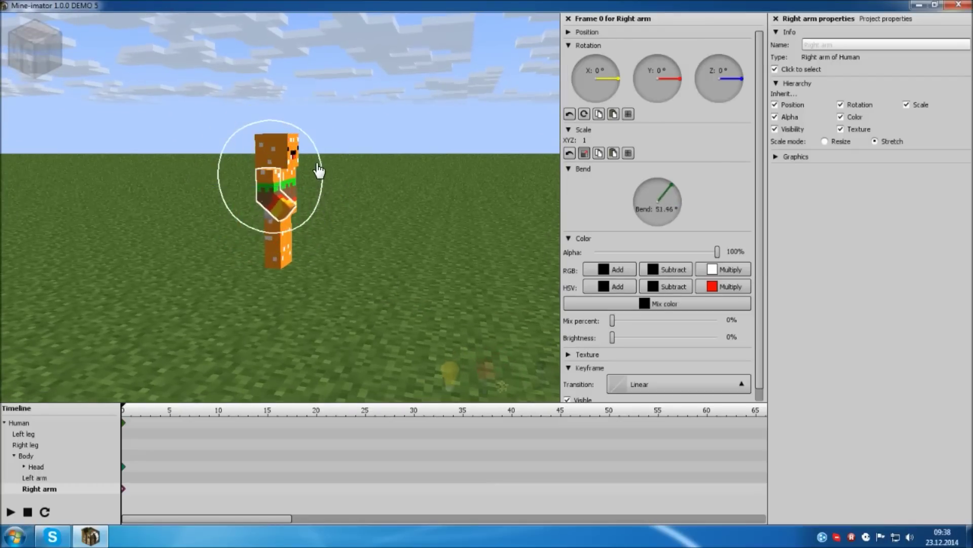
drag(298, 155, 339, 208)
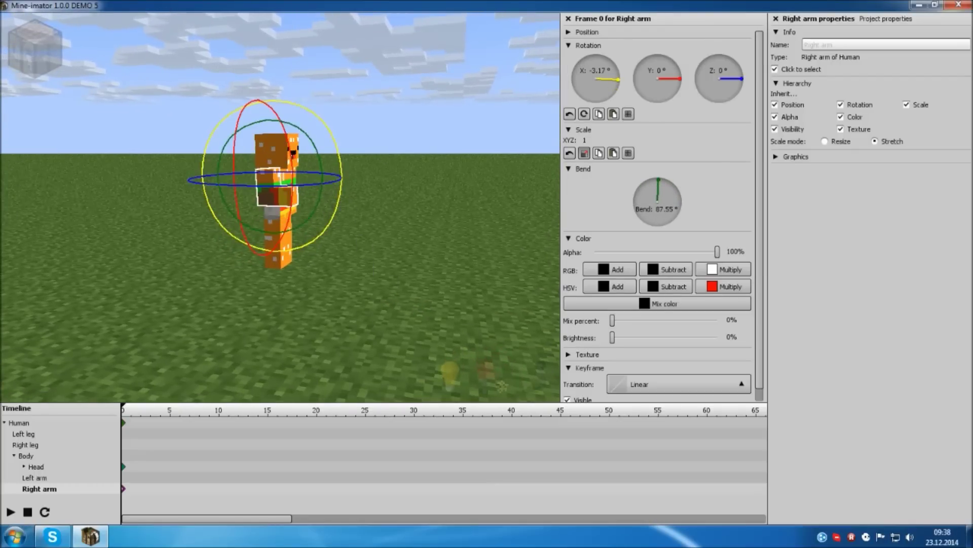
Step: Rotate the bent right arm to about -0.13° on Y and -10.97° on Z
right_drag(263, 203, 263, 201)
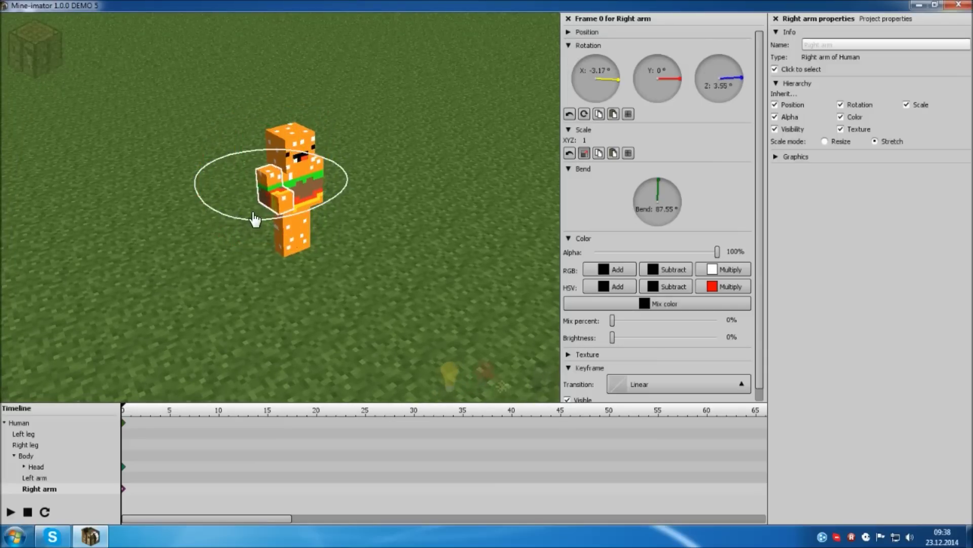
right_drag(291, 199, 247, 152)
drag(225, 126, 212, 111)
drag(415, 136, 404, 99)
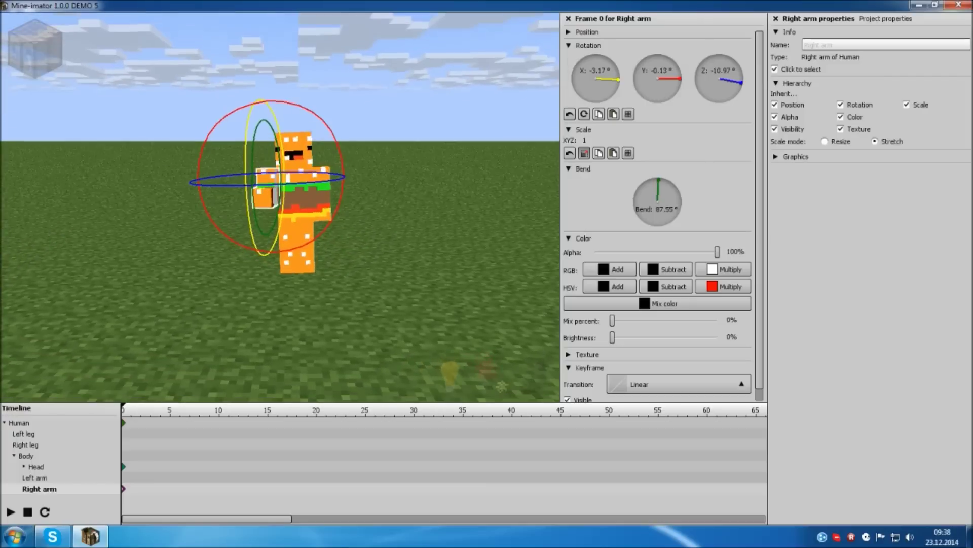
Step: Select the character's body and rotate it to about -2.04° on X, -0.47° on Y and -1.45° on Z
click(361, 274)
click(393, 200)
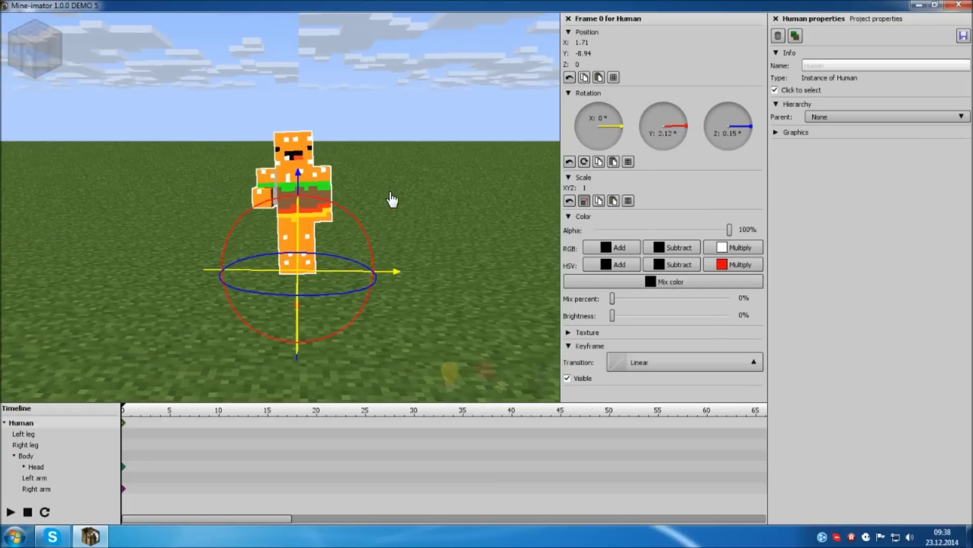
click(287, 189)
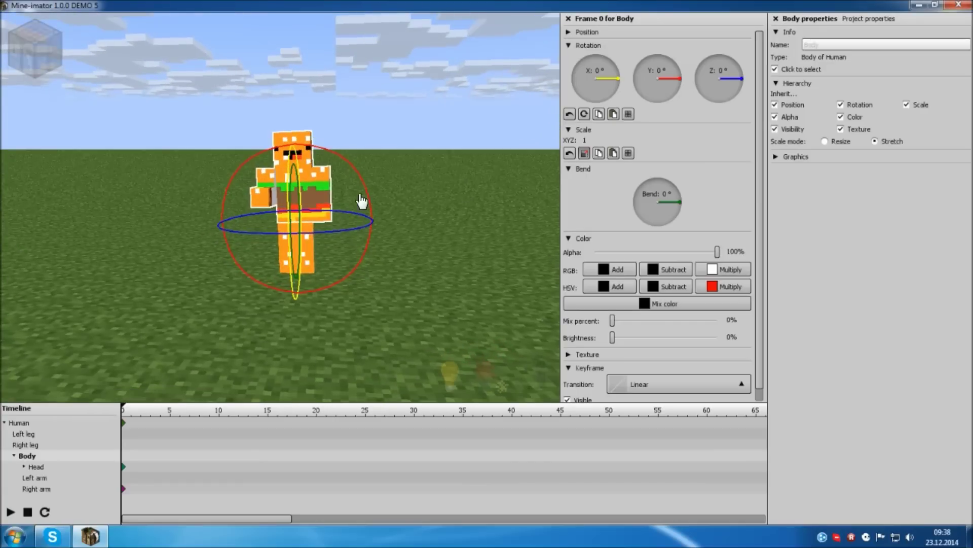
drag(370, 199, 237, 184)
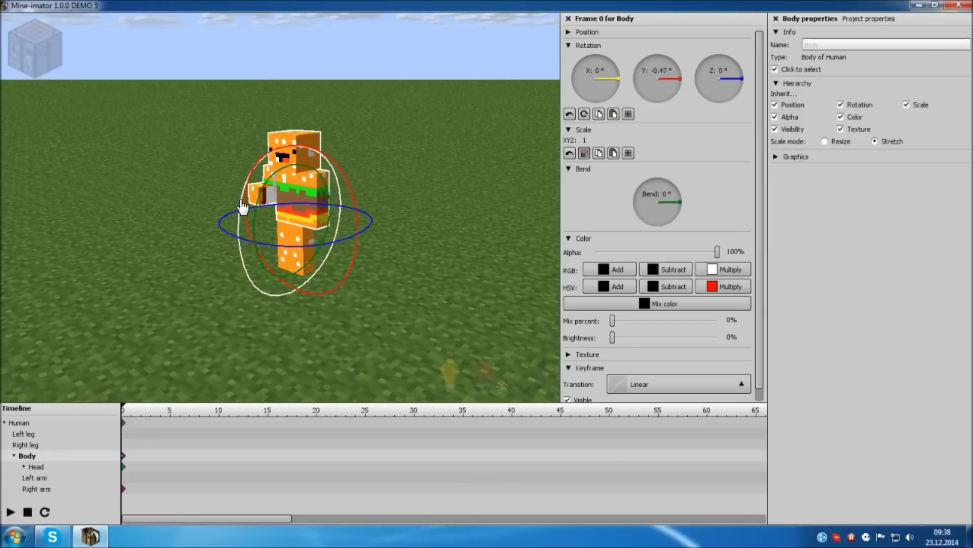
drag(243, 219, 337, 294)
right_drag(337, 293, 263, 166)
Step: Bend the character's body both ways, as far as -130°, and straighten it to a bend of about 0.38°
drag(254, 195, 254, 197)
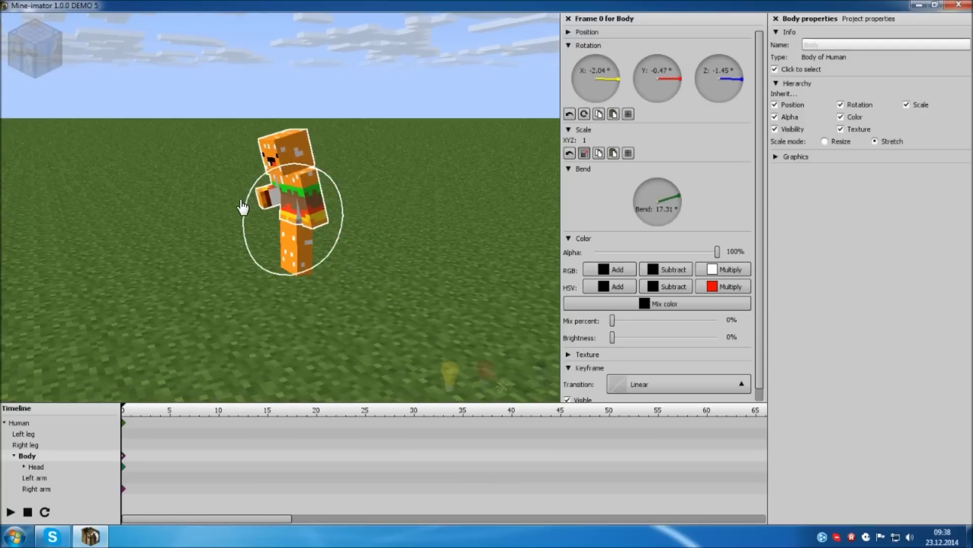
drag(226, 250, 351, 195)
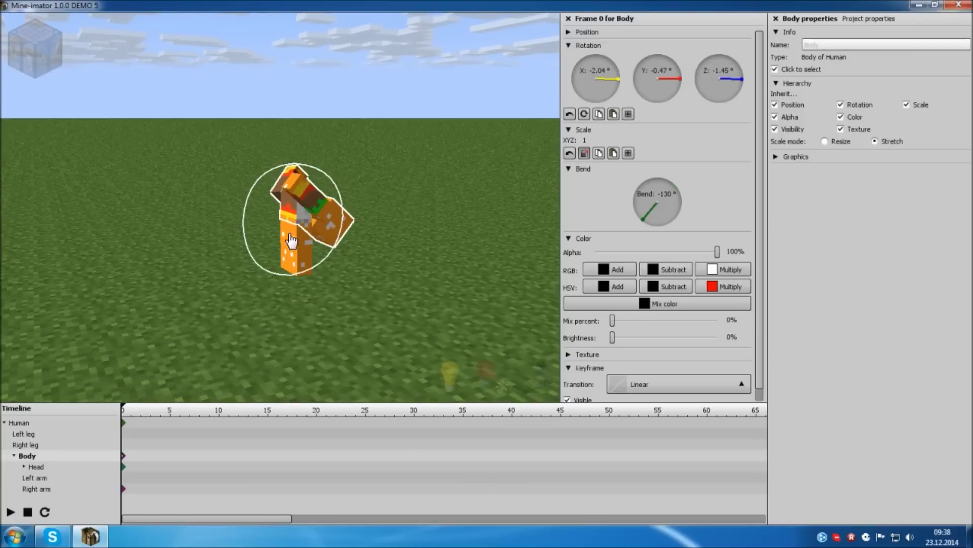
drag(226, 149, 321, 230)
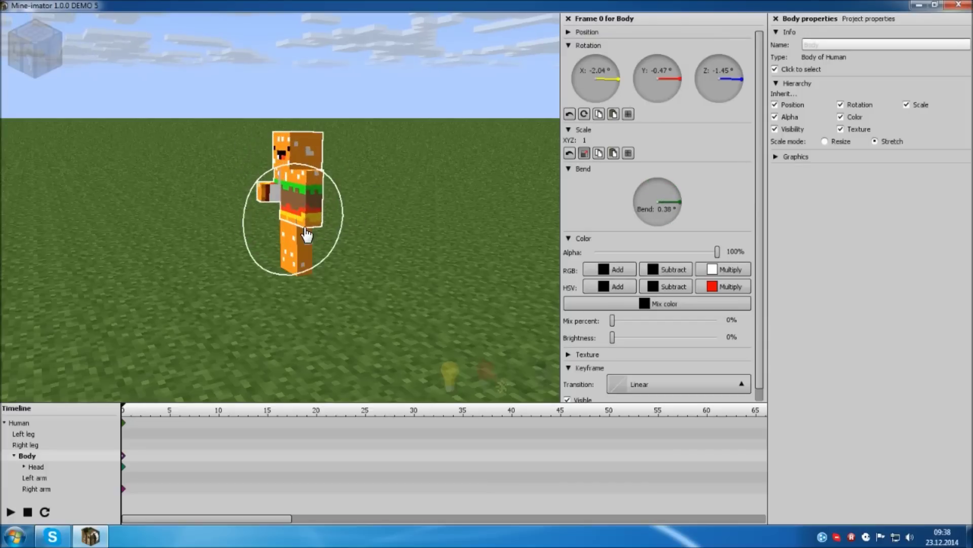
Step: Select the character's right arm again and straighten its elbow bend so the arm hangs down
drag(202, 325, 350, 302)
click(289, 181)
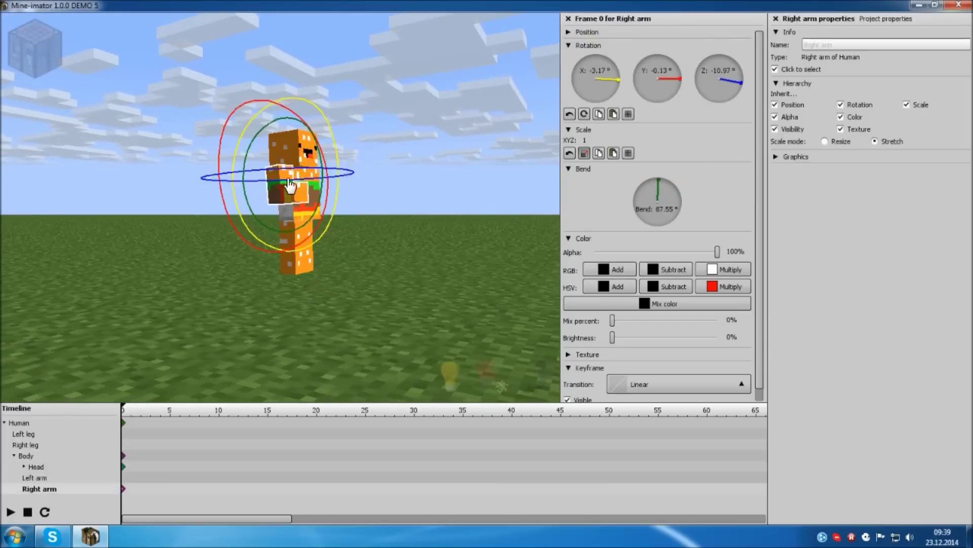
drag(314, 217, 191, 237)
drag(295, 304, 246, 322)
Step: Rotate the character's left leg to about -2.29° on X, 2.05° on Y and -12.16° on Z, and bend its knee to about 72.14°
click(326, 266)
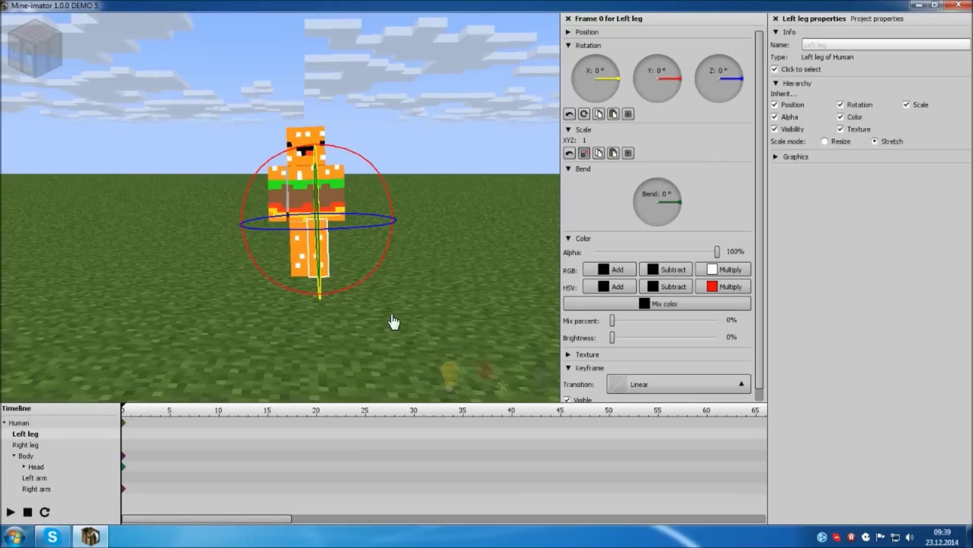
right_drag(394, 322, 370, 342)
right_drag(450, 354, 355, 152)
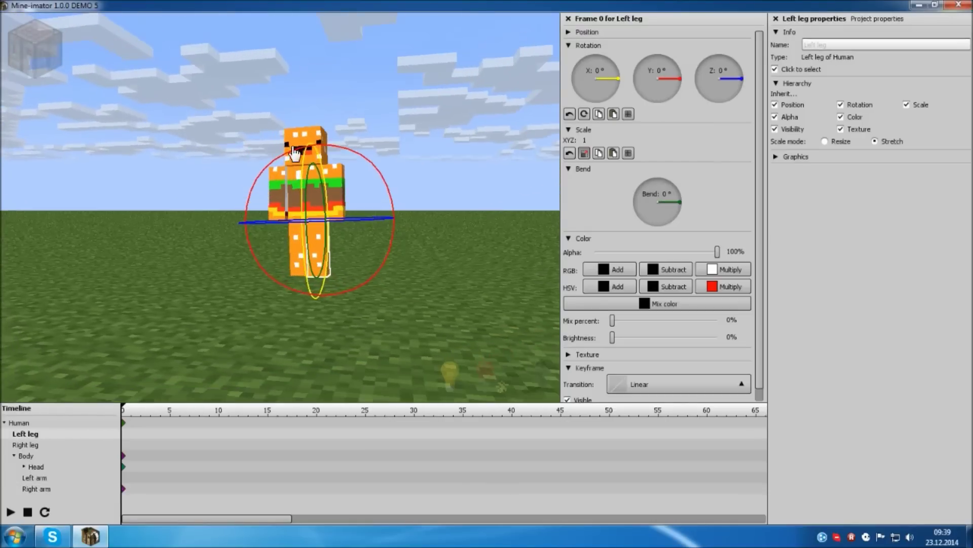
mouse_move(354, 152)
mouse_down()
mouse_move(344, 154)
mouse_move(378, 165)
mouse_move(309, 157)
mouse_move(351, 153)
mouse_up()
drag(467, 211, 433, 246)
mouse_move(309, 252)
mouse_down()
mouse_move(321, 256)
mouse_move(301, 256)
mouse_up()
drag(257, 345, 293, 199)
right_drag(231, 308, 289, 254)
drag(289, 254, 290, 269)
drag(330, 241, 326, 244)
drag(282, 274, 219, 196)
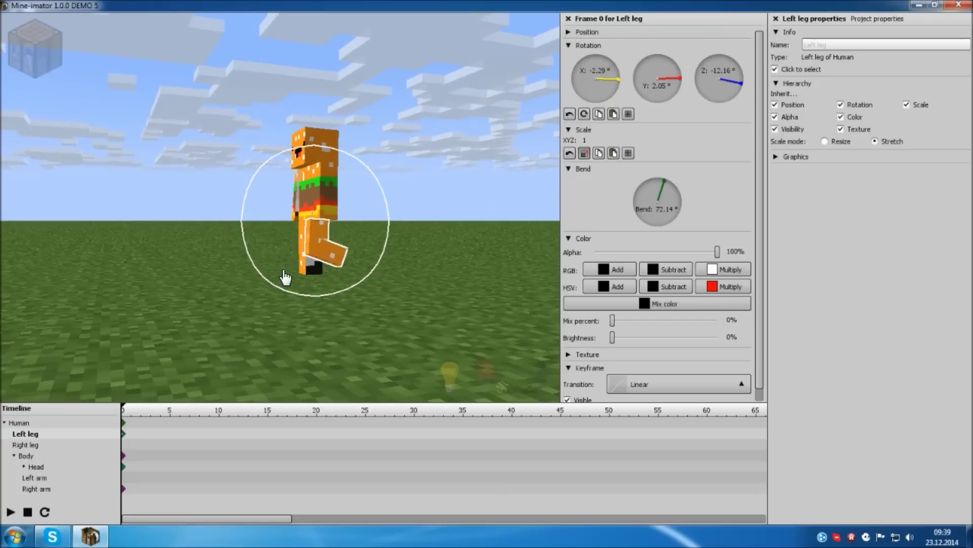
Step: Straighten the left leg so the character stands upright and clear the selection
drag(284, 278, 287, 276)
drag(354, 272, 395, 108)
click(396, 104)
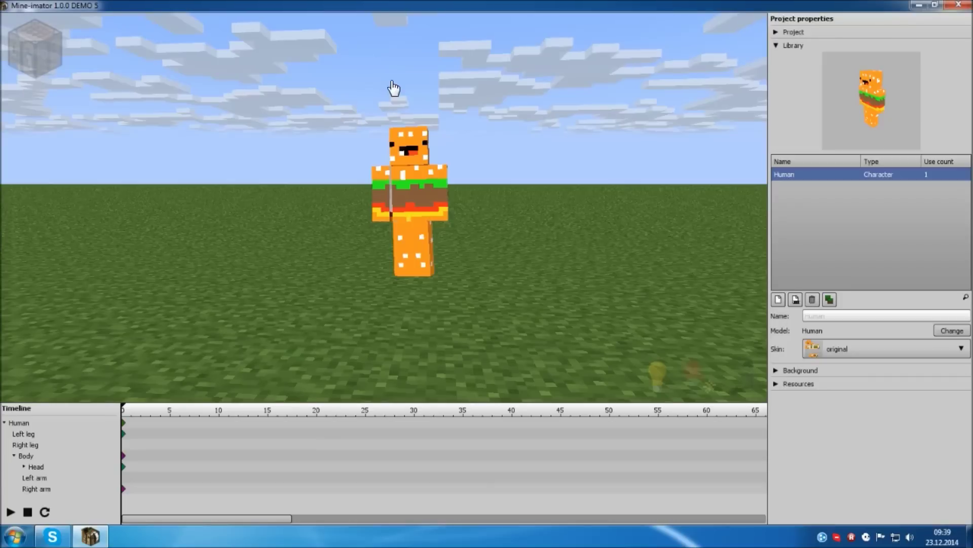
Step: Rotate the character's right arm to about 0.19° on Z, set its bend to about -16.19°, and clear the selection
right_drag(453, 88, 377, 225)
click(379, 216)
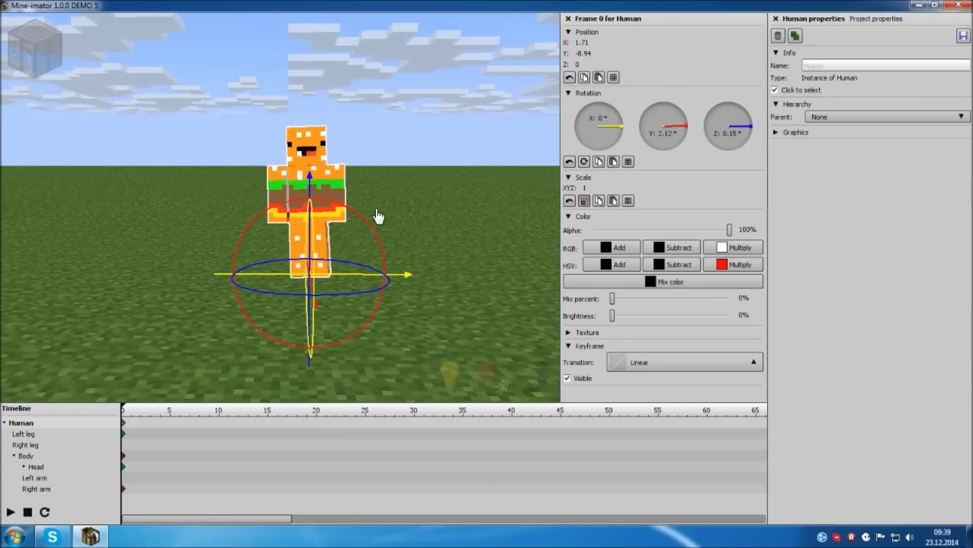
click(280, 183)
drag(329, 278, 327, 315)
drag(300, 202, 304, 203)
click(373, 287)
drag(374, 287, 374, 249)
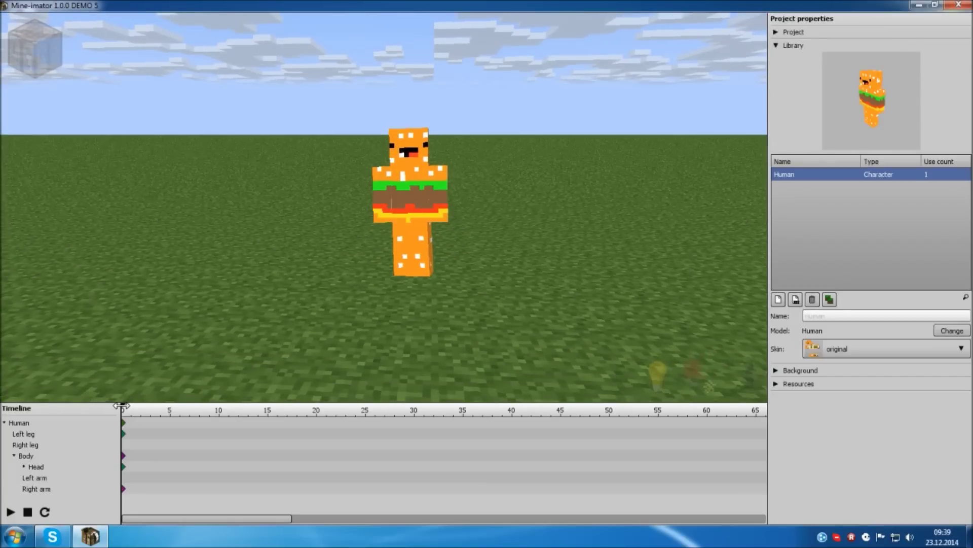
Step: At frame 5, raise the character's right arm by rotating it to about -162.88° on Y
drag(122, 406, 170, 412)
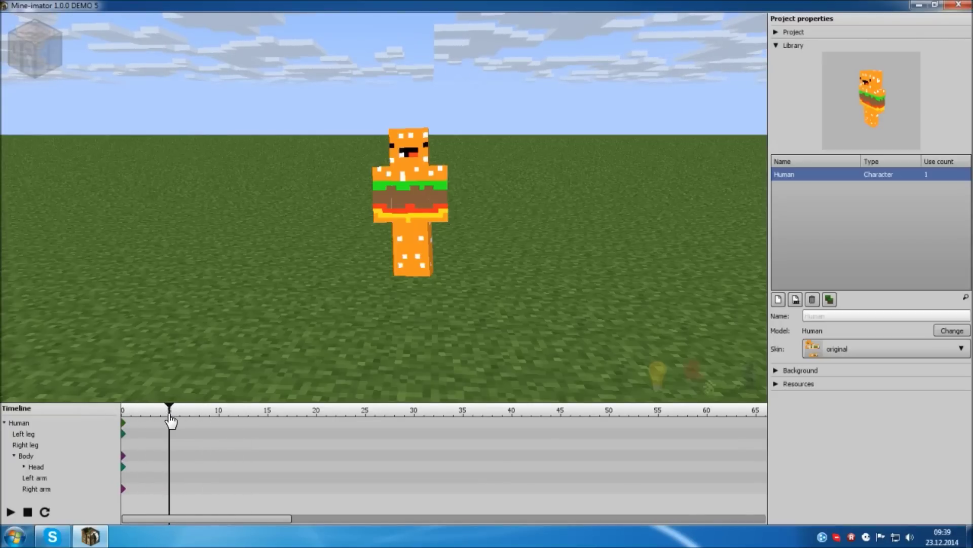
click(376, 223)
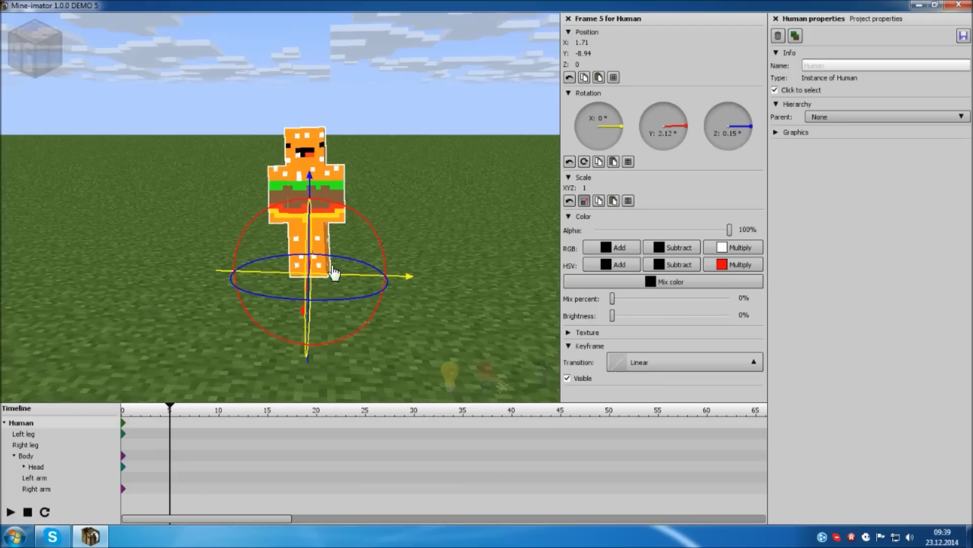
click(282, 188)
drag(347, 205, 246, 165)
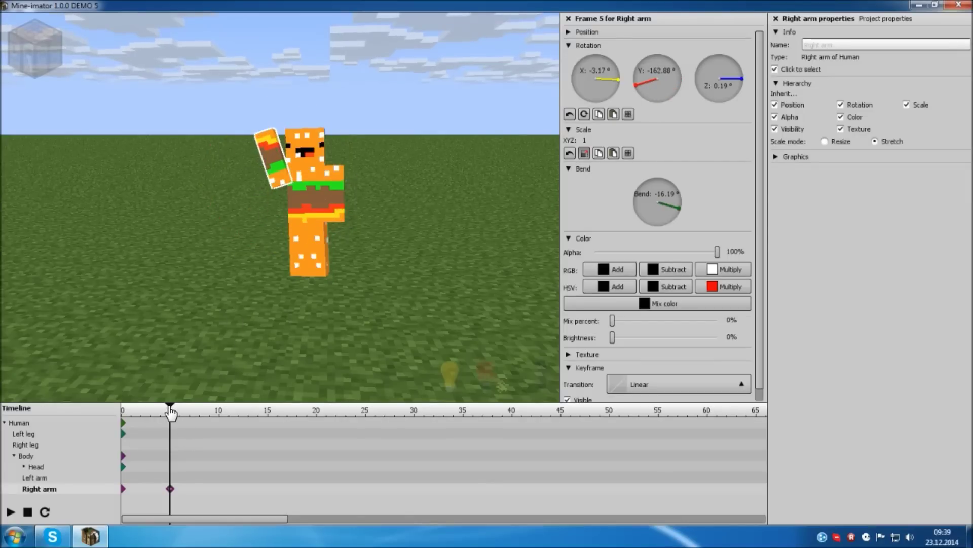
Step: At frame 10, lower the right arm to about 1.70° on Y and play the animation from the beginning
drag(176, 417, 218, 417)
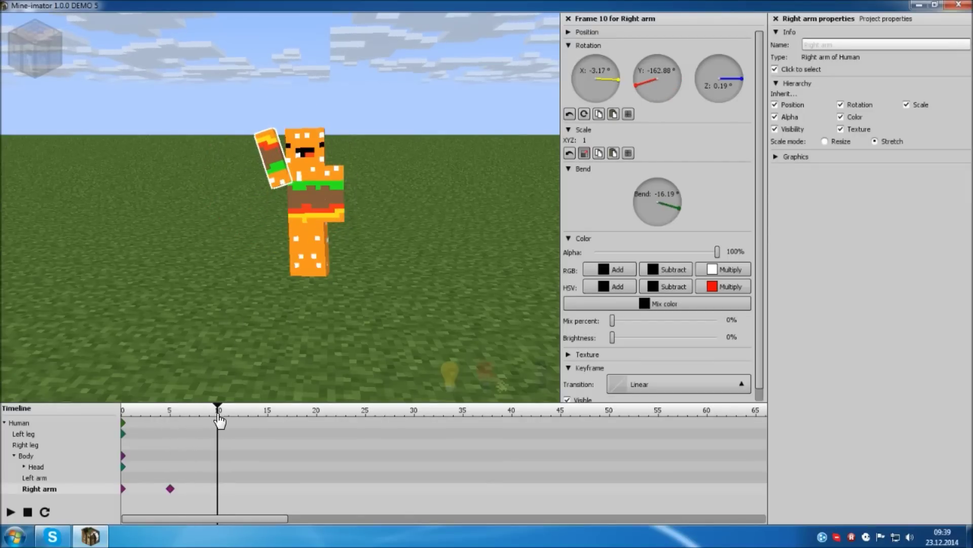
drag(363, 182, 239, 139)
drag(217, 412, 102, 417)
click(11, 513)
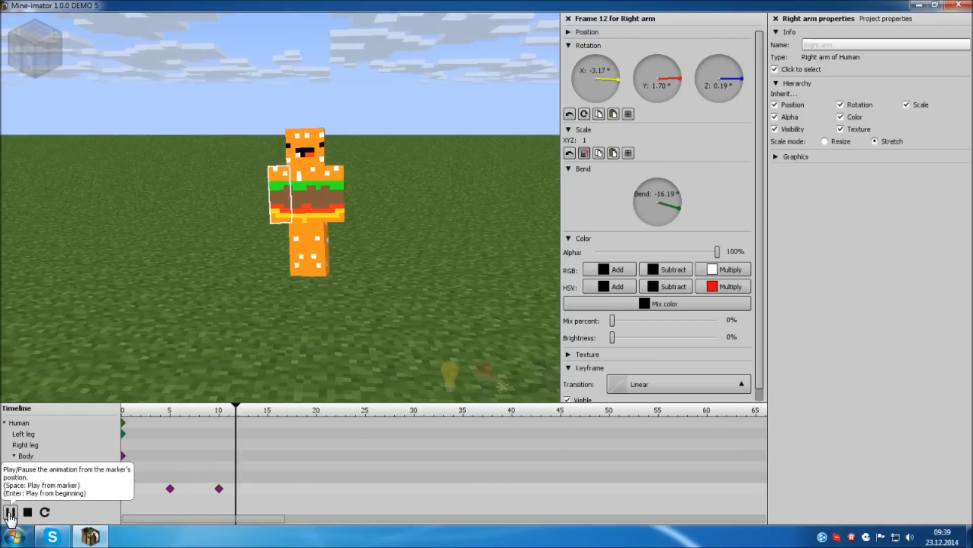
Step: Space the right arm's two later keyframes out to frames 15 and 30 and play the slowed animation from near the start
drag(218, 489, 414, 495)
drag(172, 491, 255, 498)
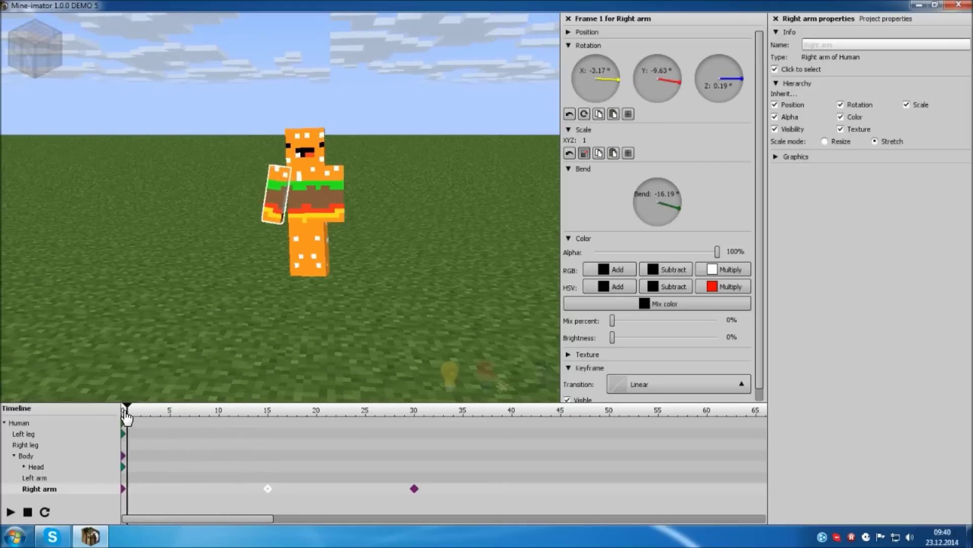
click(9, 512)
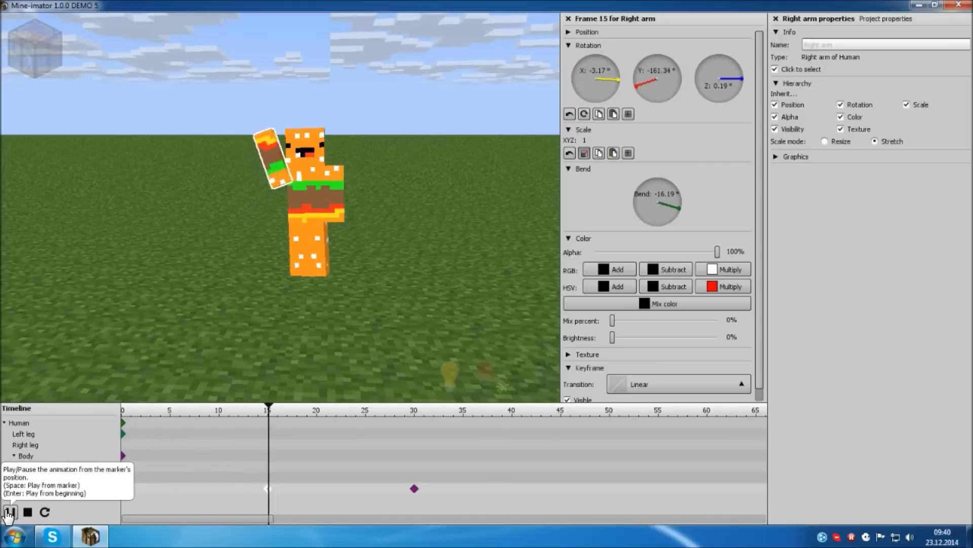
click(9, 512)
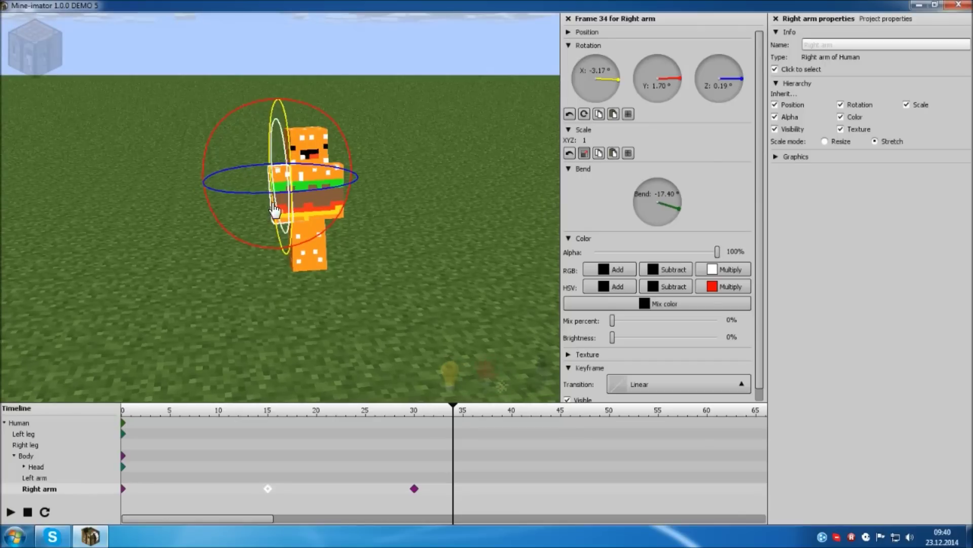
click(158, 262)
Step: Add a Grass block to the scene and move it beside the character to about -24.22 on X
mouse_move(69, 83)
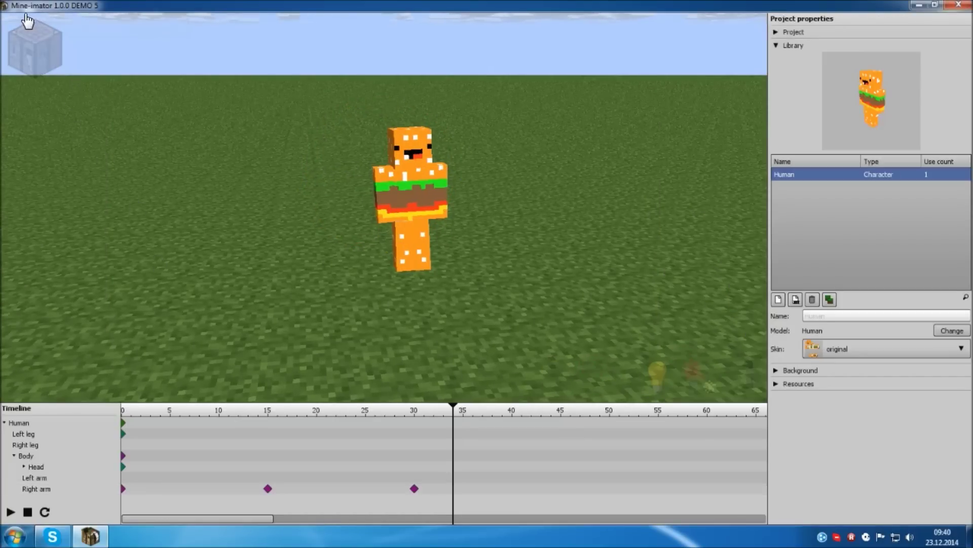
click(23, 43)
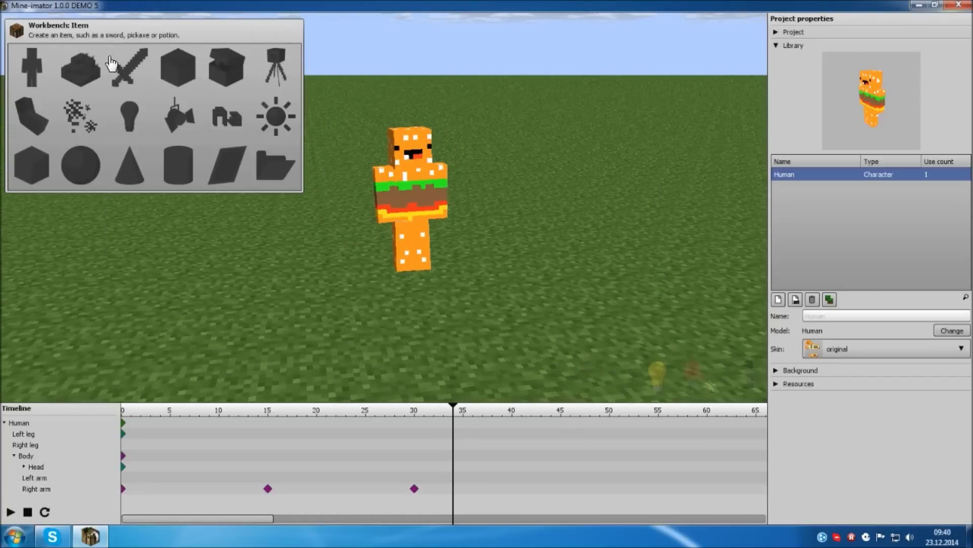
click(183, 70)
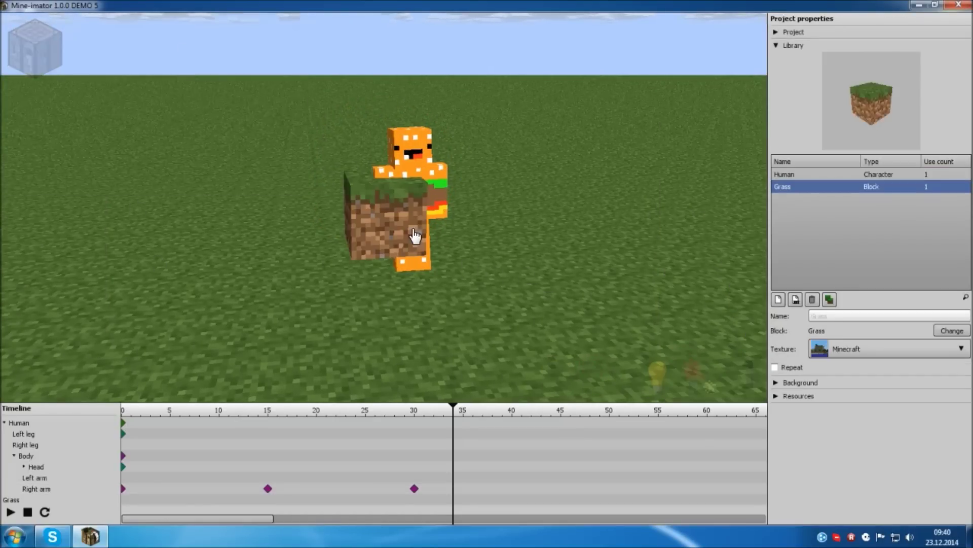
click(418, 257)
drag(372, 244, 293, 248)
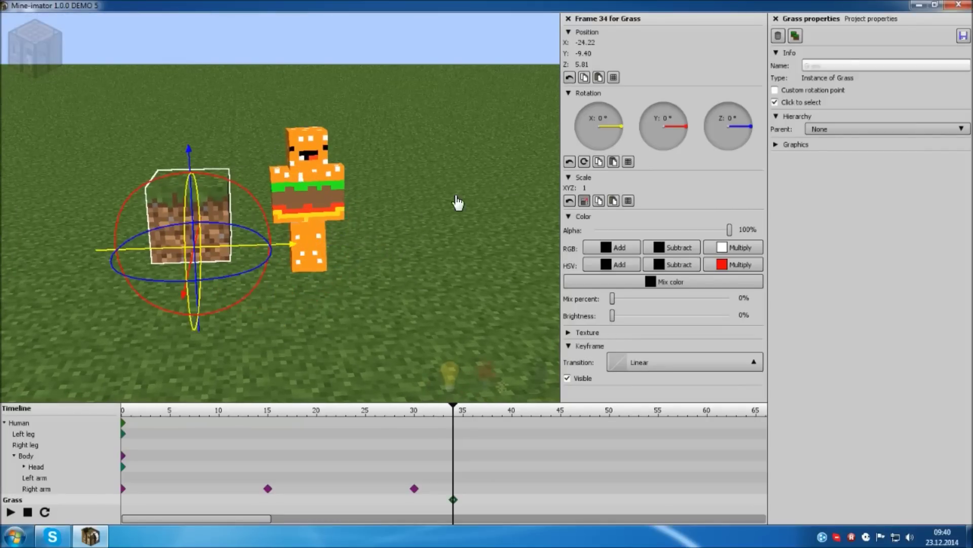
click(548, 147)
Step: Open the block selection for the Grass template and try several block types, ending with Lapis lazuli ore
click(811, 175)
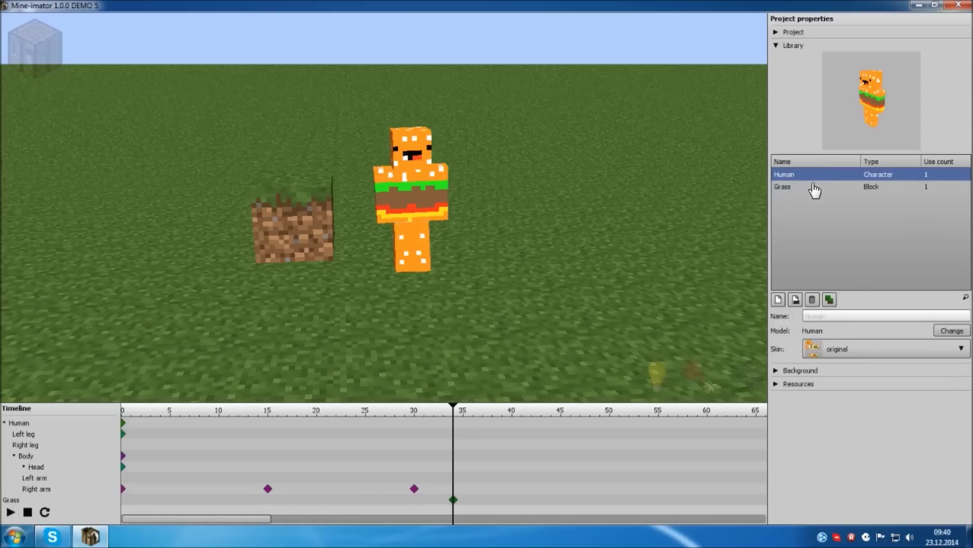
click(815, 187)
click(957, 333)
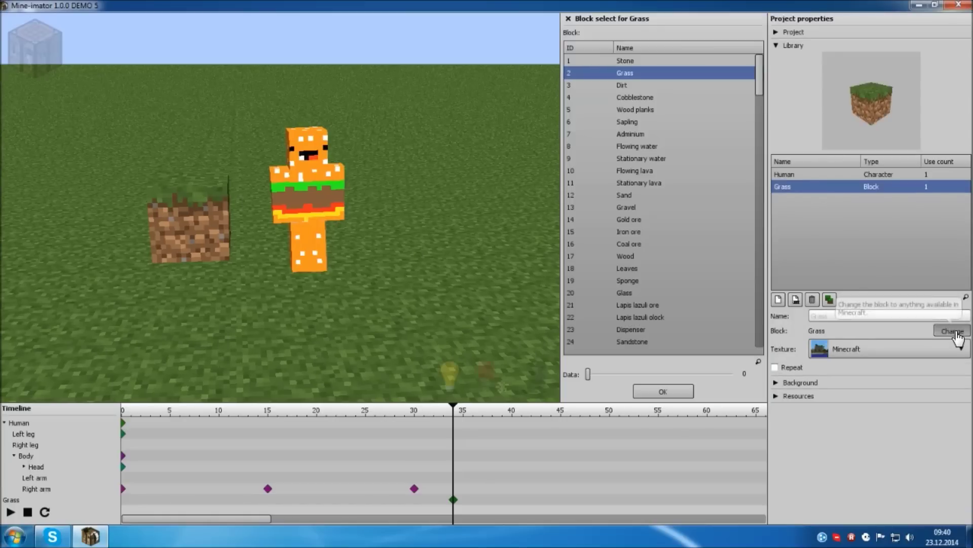
click(630, 173)
click(629, 196)
click(627, 242)
click(624, 269)
click(621, 304)
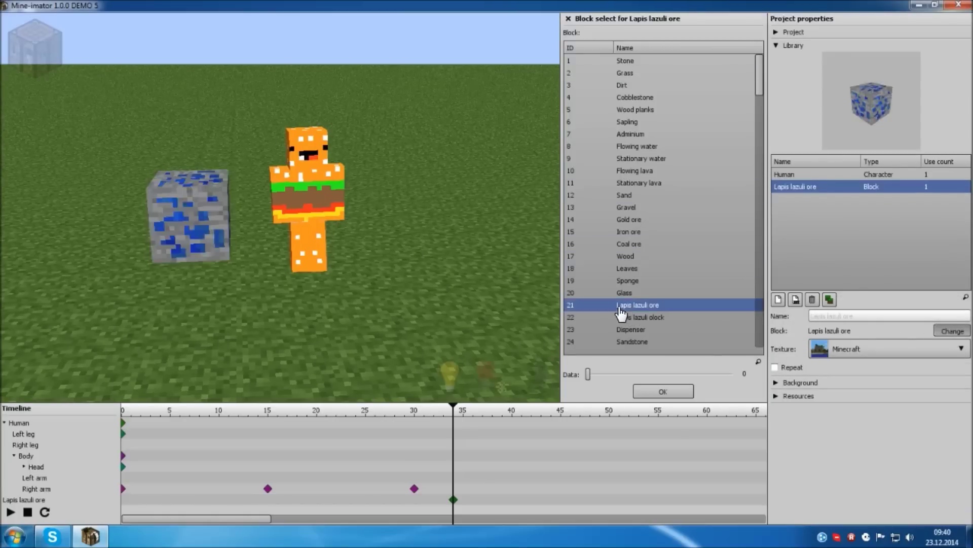
Step: Try more block types for the template, such as Dispenser, Glass and Wood, ending with Iron ore
click(623, 317)
click(627, 330)
click(624, 296)
click(628, 306)
click(627, 256)
click(628, 234)
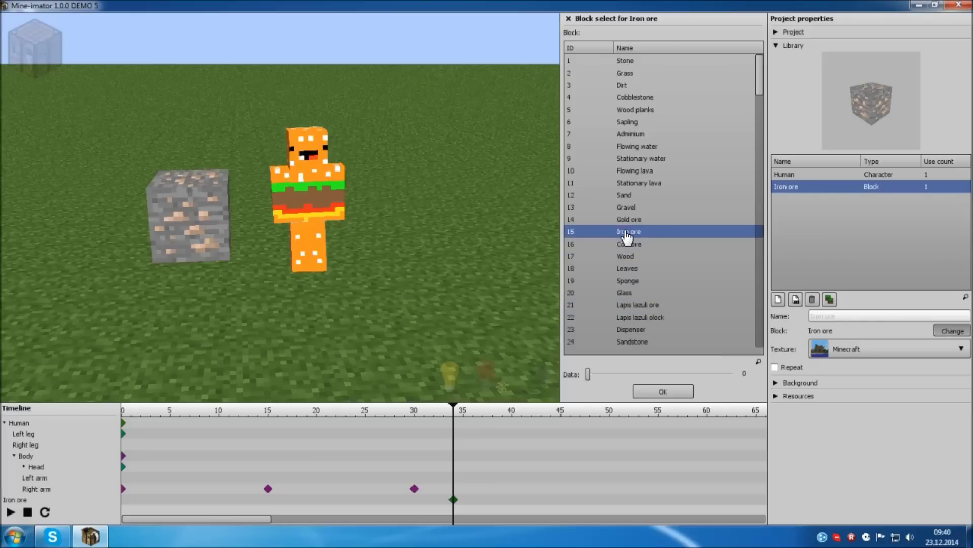
Step: Change the block to Bed, try Dispenser, Glass, Sponge and Wood, and settle on Leaves
drag(760, 86, 763, 108)
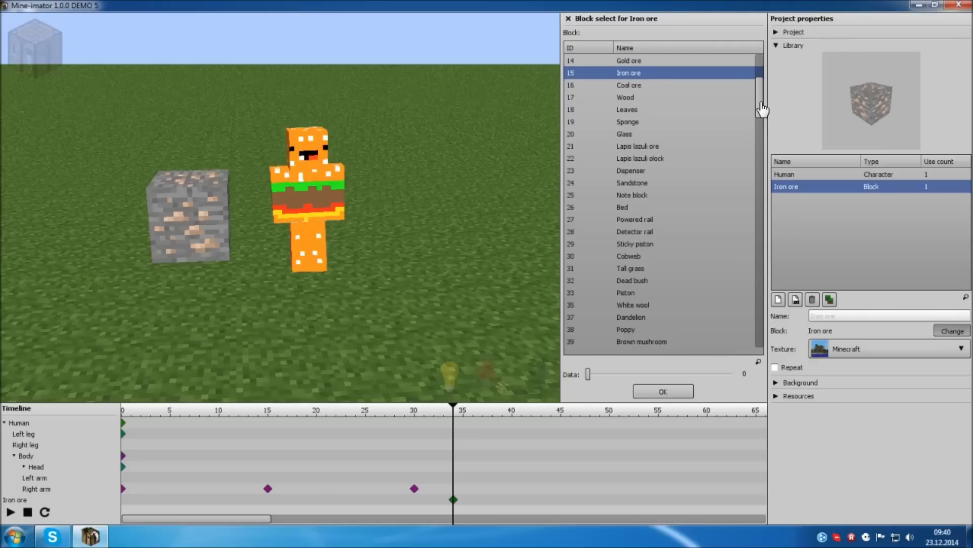
click(629, 209)
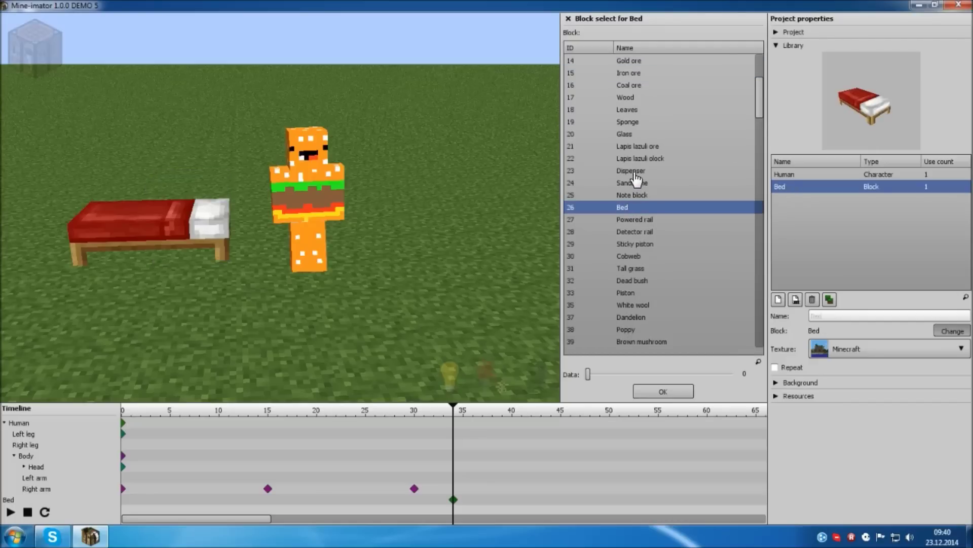
click(631, 170)
click(634, 158)
click(626, 134)
click(629, 122)
click(631, 110)
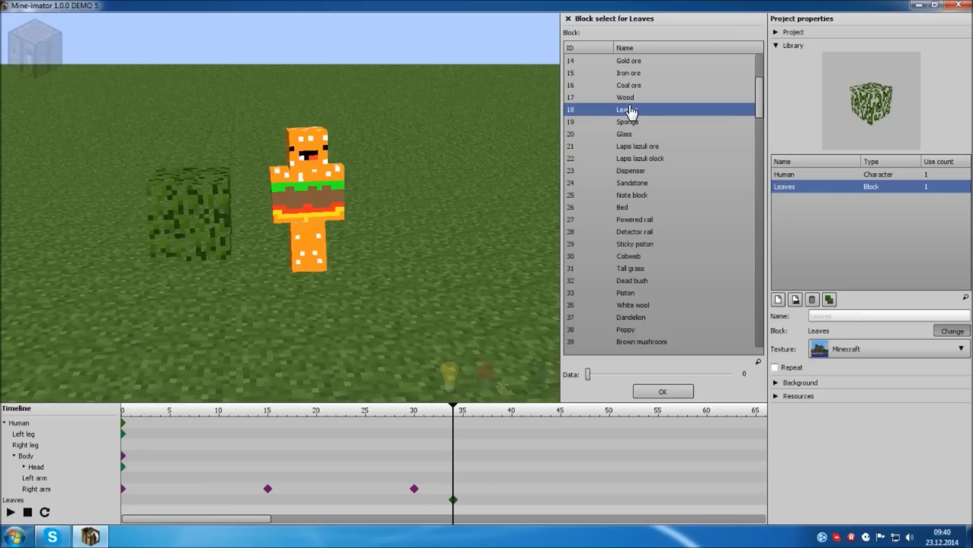
click(631, 98)
click(631, 114)
drag(210, 310, 255, 203)
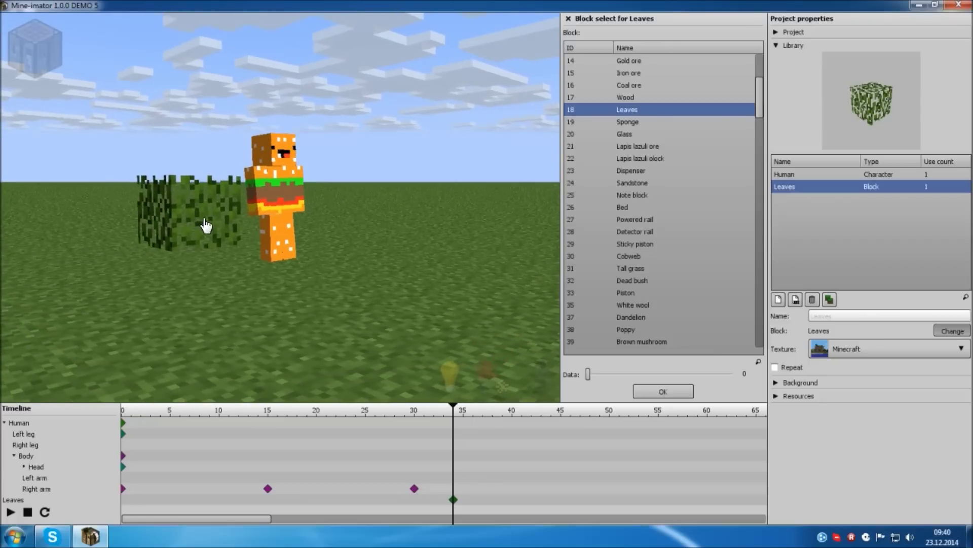
Step: Change the Leaves block to Double plant, the last entry among the block types
drag(761, 91, 723, 341)
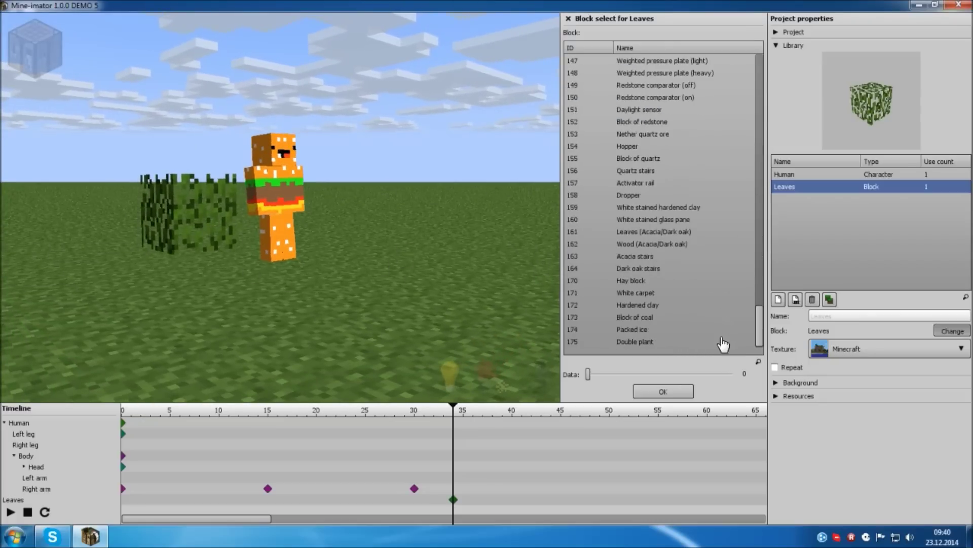
click(652, 340)
drag(274, 204, 284, 280)
Step: Select the double plant, tilt it onto its side, and rotate it back upright
click(193, 136)
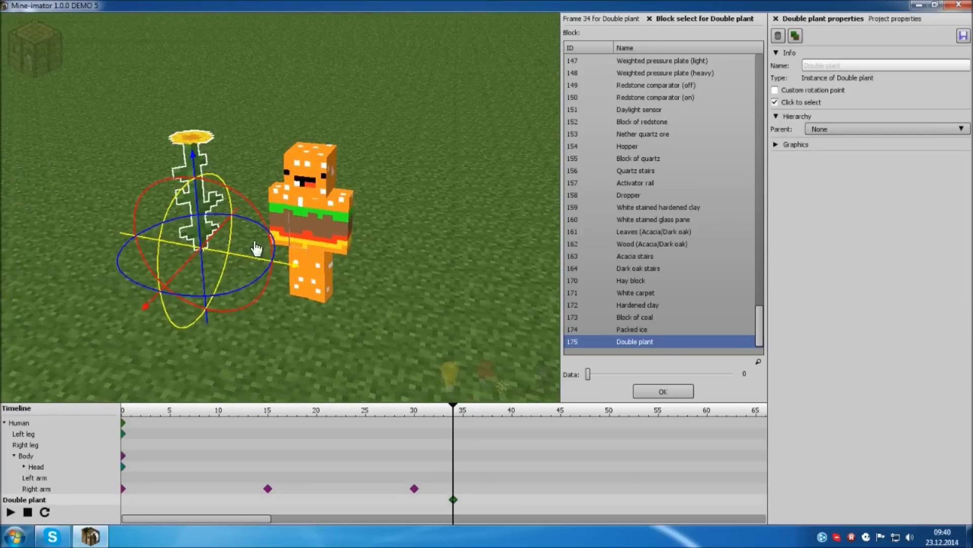
drag(256, 248, 269, 231)
click(288, 258)
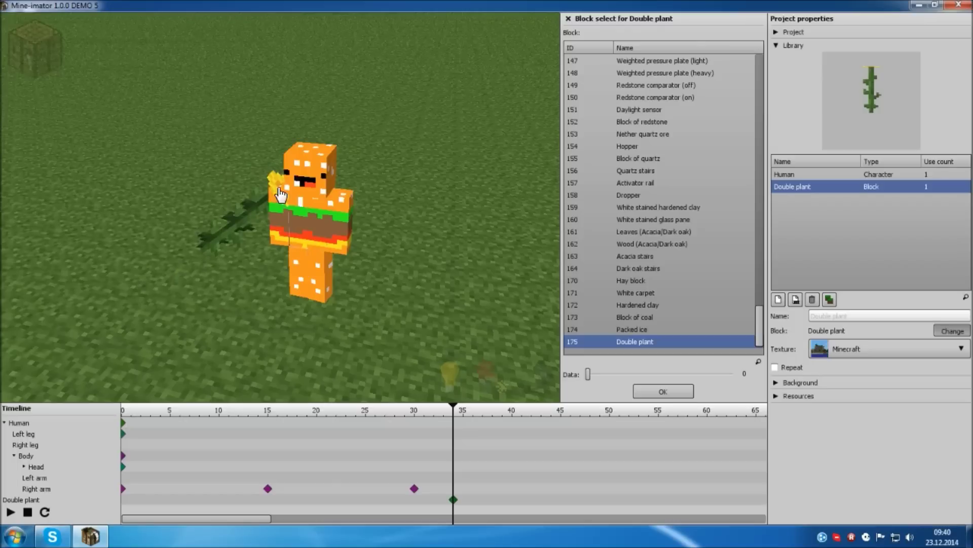
click(214, 240)
drag(225, 196, 187, 194)
Step: Deselect the double plant and delete its template from the library
click(467, 228)
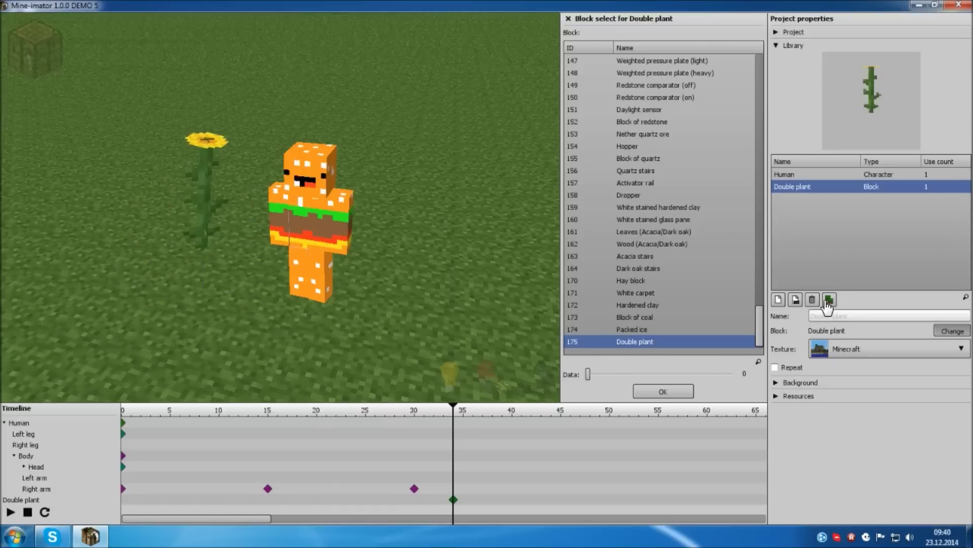
click(812, 301)
Step: Add a Chest special block to the scene beside the character
drag(688, 251, 90, 118)
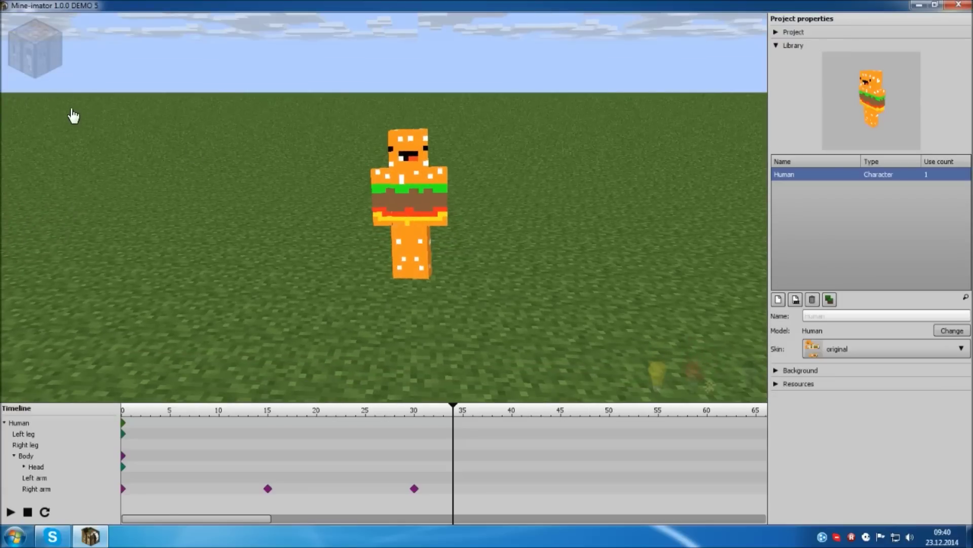
click(50, 61)
click(224, 81)
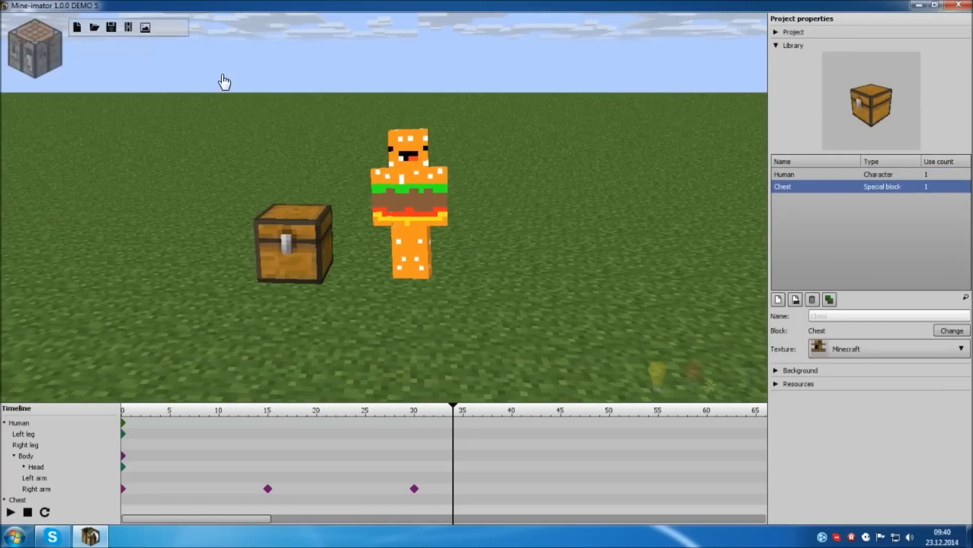
Step: Move the chest to about 11.93 on Y and rotate it to about 180.28° on Z
click(280, 244)
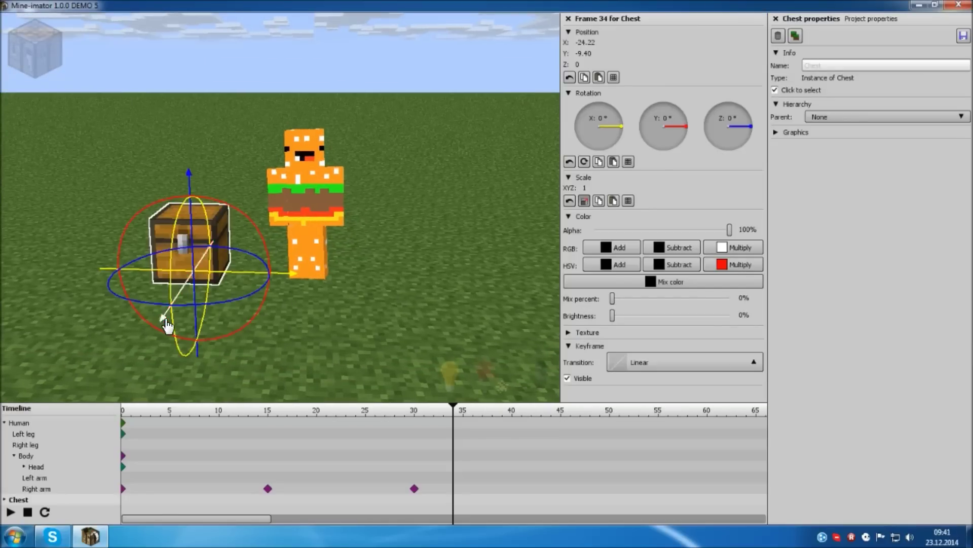
drag(142, 311, 106, 321)
drag(143, 280, 72, 287)
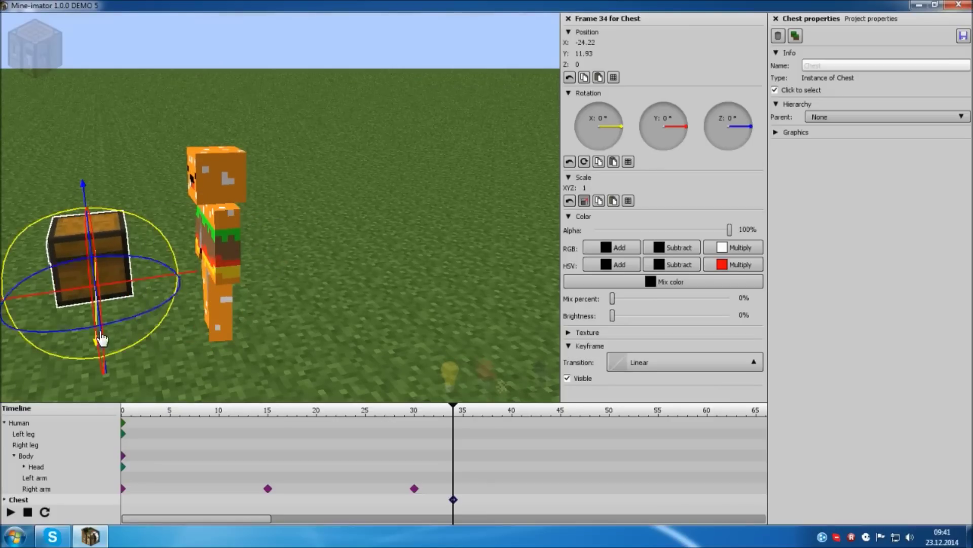
drag(44, 341, 141, 258)
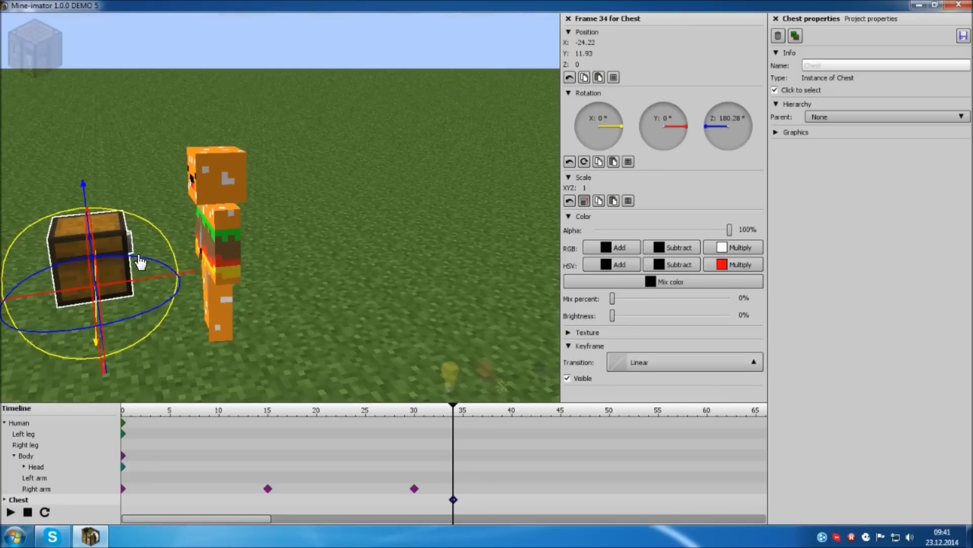
Step: Move the chest farther in front of the character, to about 2.57 on X and 18.18 on Y, and deselect it
right_drag(336, 177, 369, 268)
drag(219, 267, 162, 213)
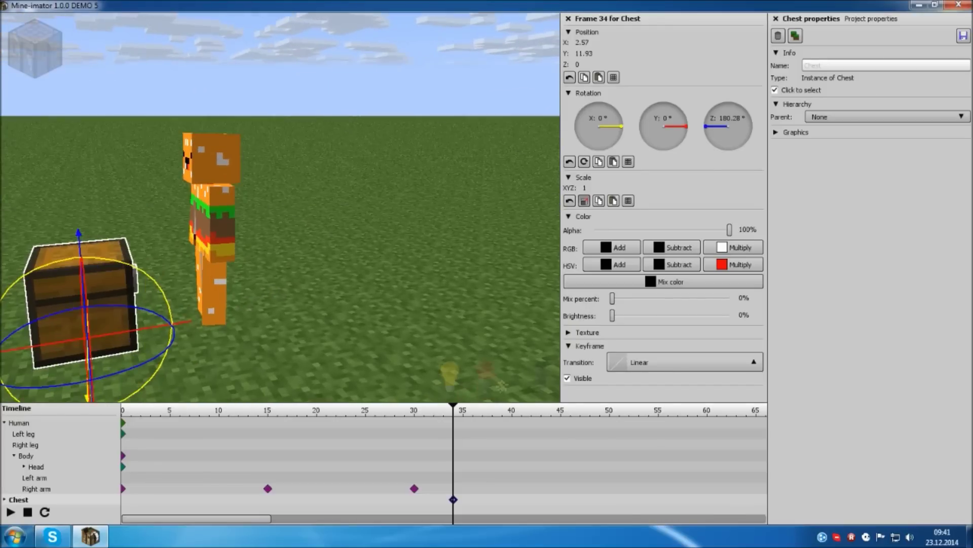
right_drag(322, 213, 278, 210)
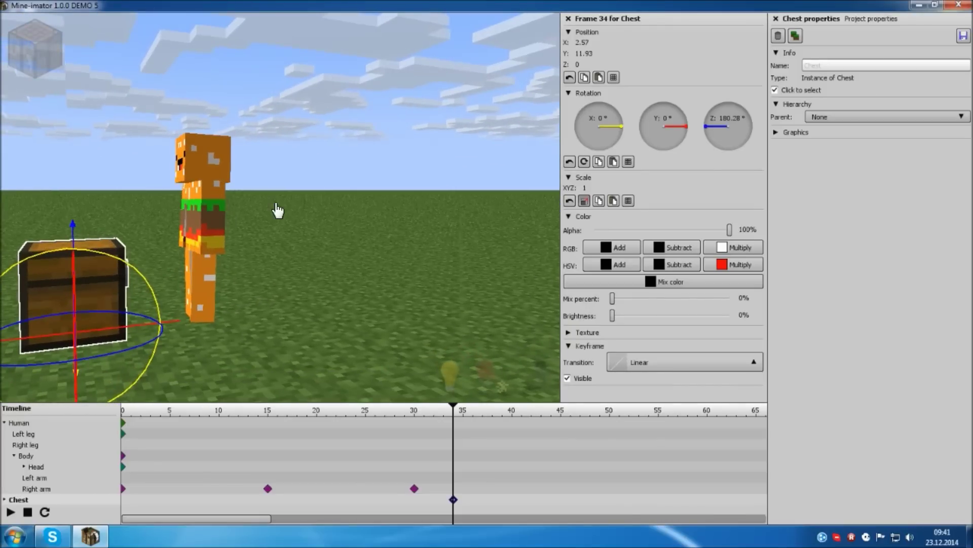
click(278, 210)
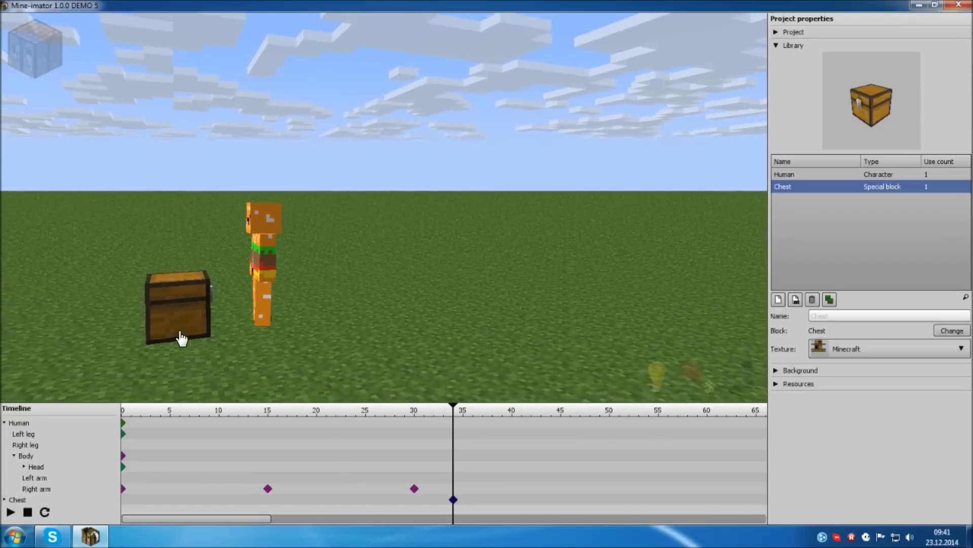
click(181, 338)
drag(174, 326, 147, 326)
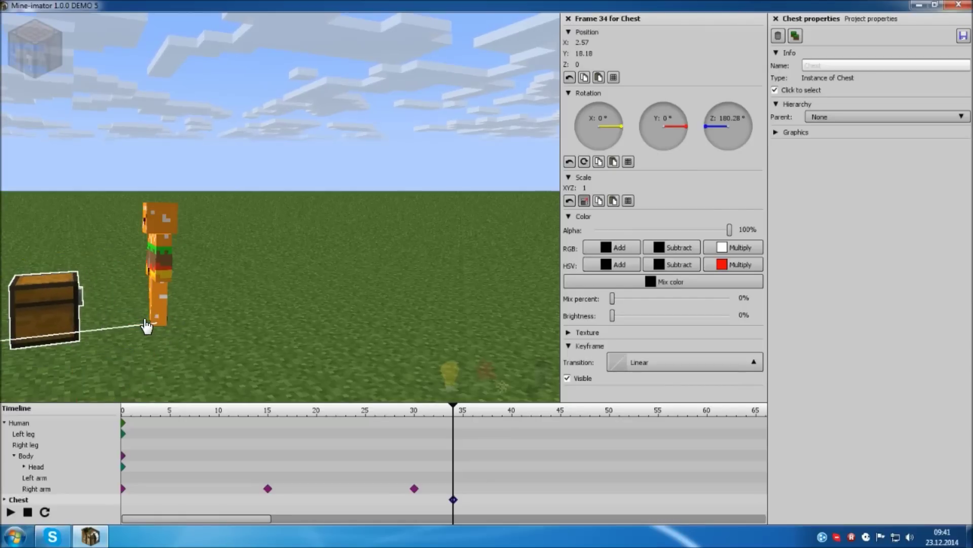
click(175, 302)
click(197, 289)
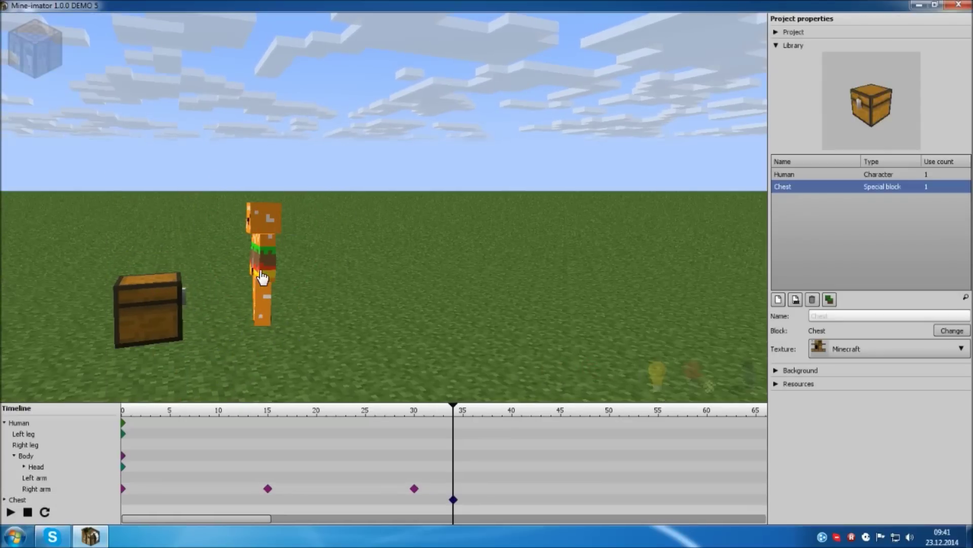
Step: Move the Human away from the chest to about -22.91 on Y at frame 34, and deselect it
click(262, 277)
drag(245, 324, 302, 309)
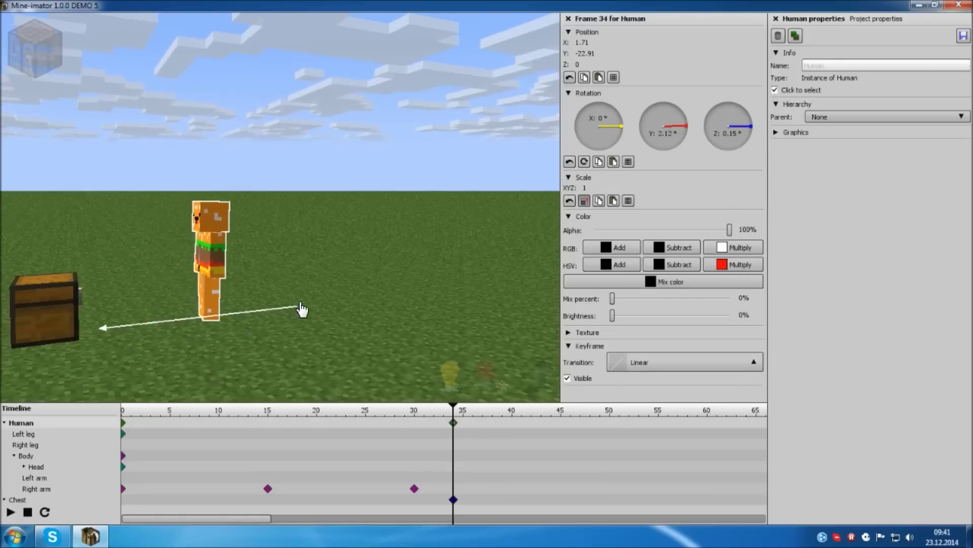
click(351, 339)
Step: Open the chest by rotating its Top part to about -79.48° on X
middle_drag(263, 300, 369, 218)
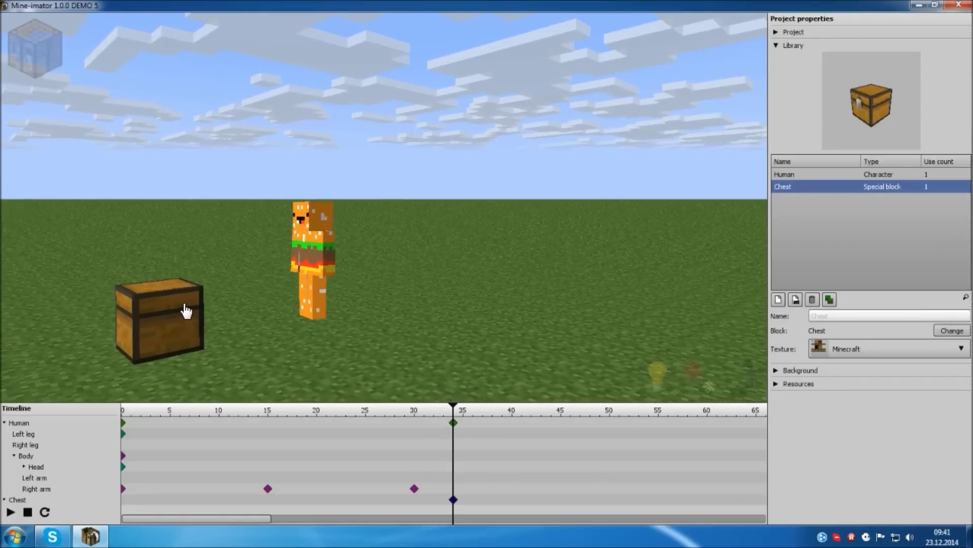
click(167, 310)
click(90, 298)
drag(95, 279, 4, 254)
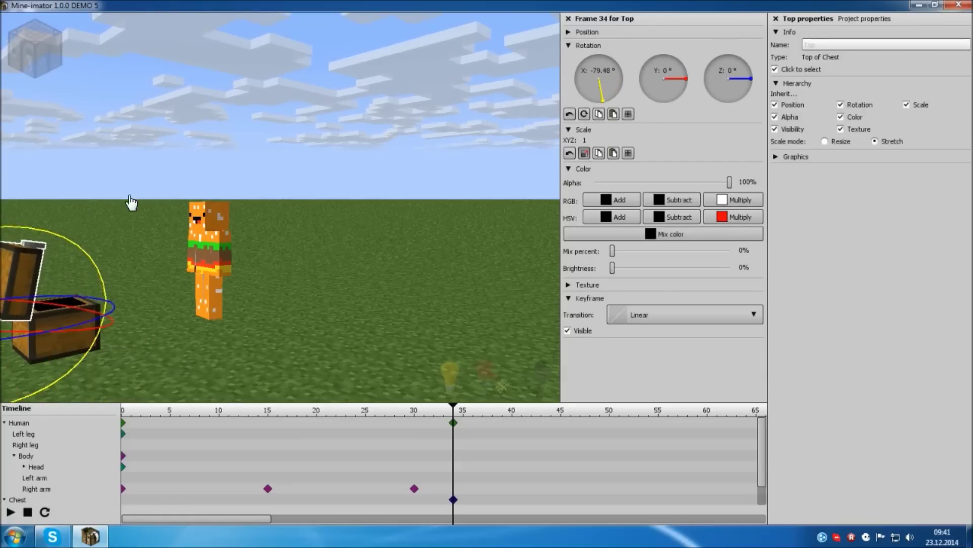
Step: Add a diamond sword item to the scene and place it between chest and Human, at about -3.82 on Y
drag(162, 185, 279, 209)
scroll(295, 185, up, 1)
mouse_move(71, 78)
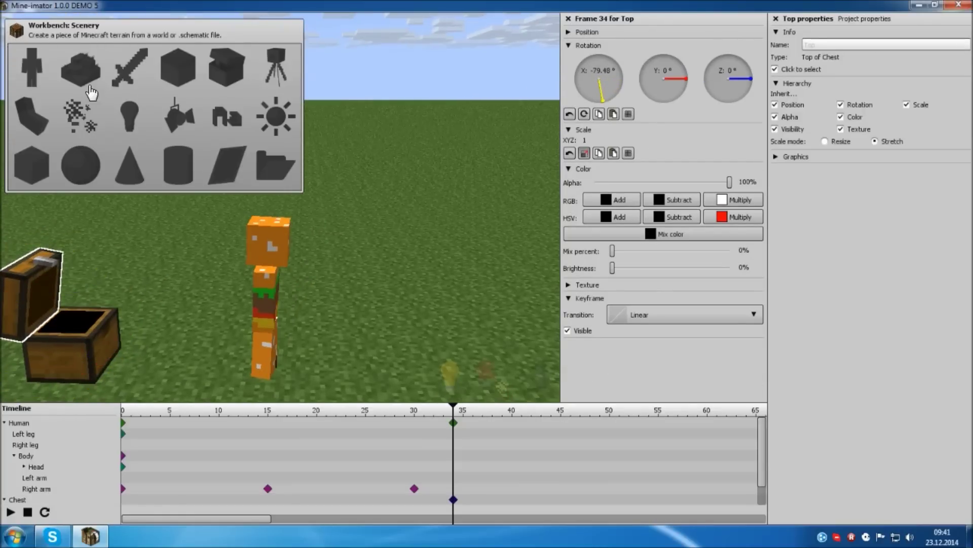
click(49, 329)
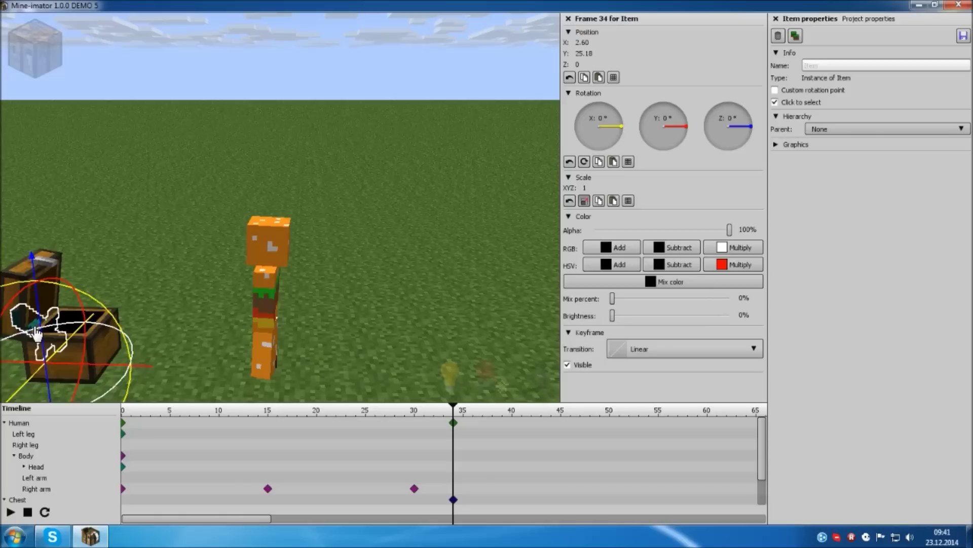
drag(142, 365, 284, 370)
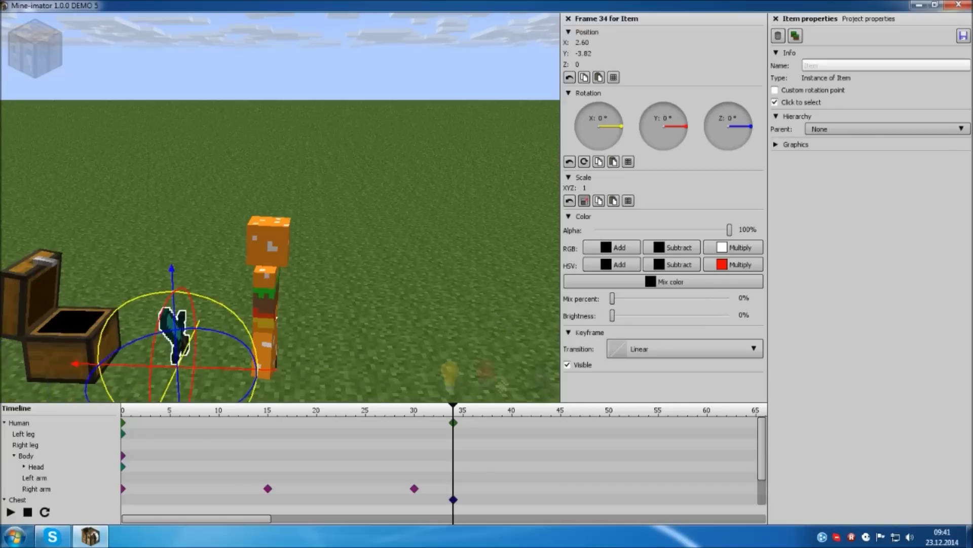
Step: Try several other icons for the library's sword item and settle on the diamond
click(508, 157)
click(951, 331)
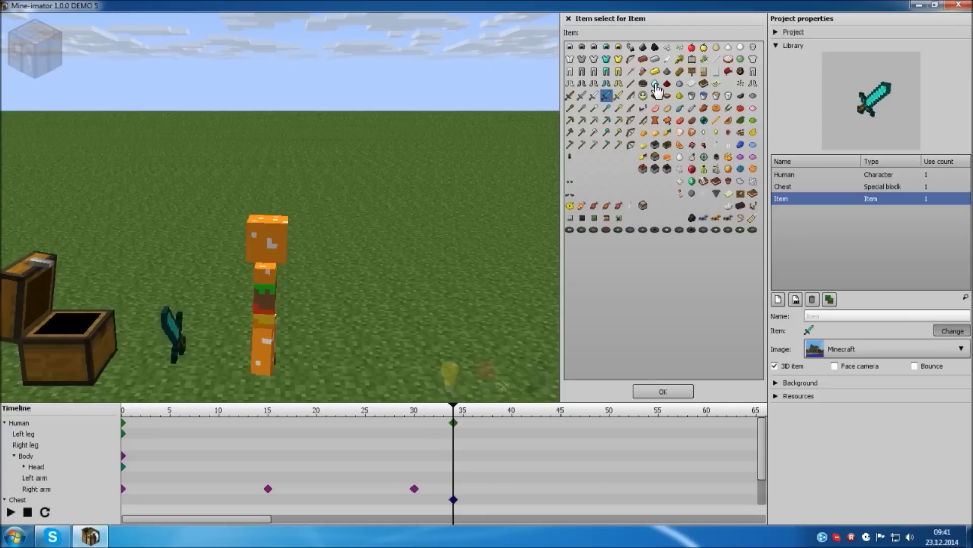
click(642, 71)
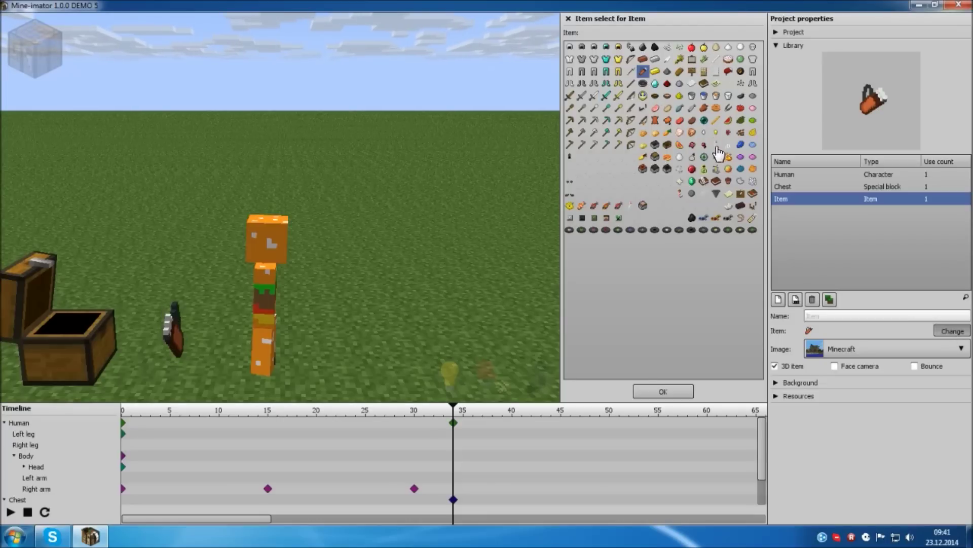
click(692, 169)
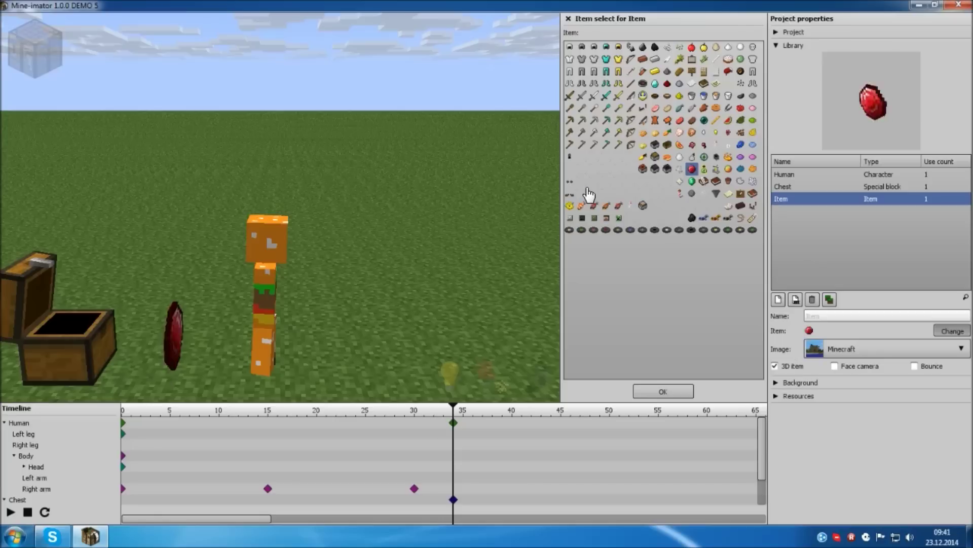
click(586, 192)
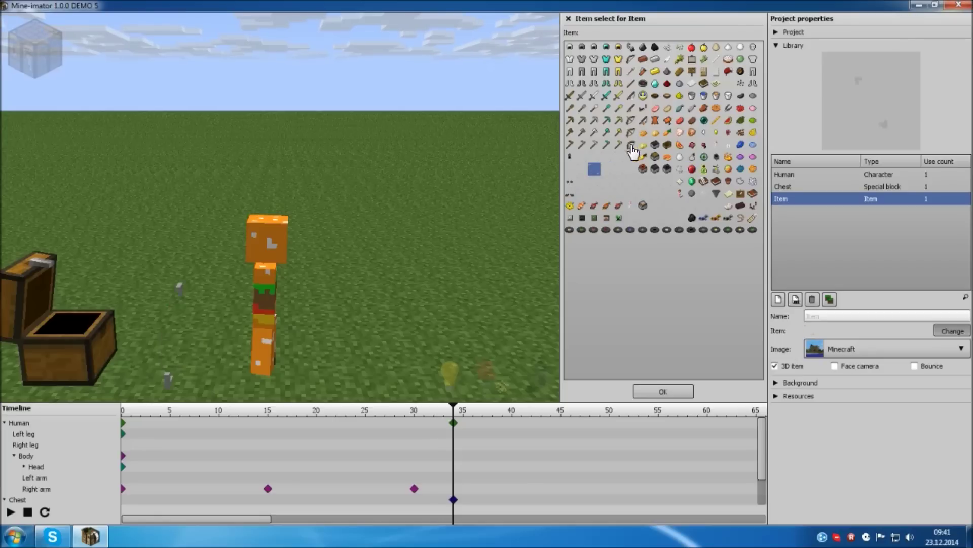
click(655, 83)
Step: Enable the Bounce and Face camera options for the diamond and view it from several angles
drag(377, 322, 284, 201)
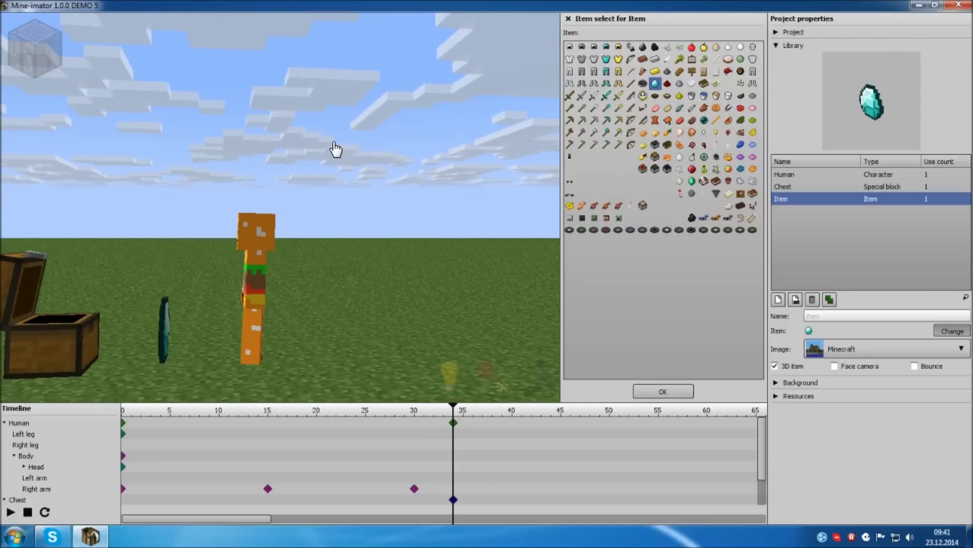
click(163, 361)
right_drag(217, 239, 211, 248)
drag(211, 249, 277, 208)
click(391, 261)
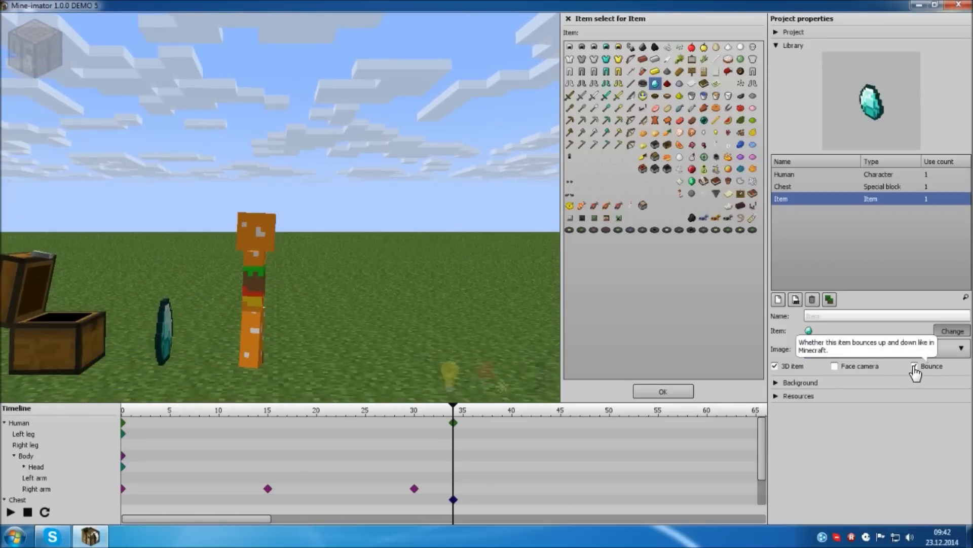
drag(431, 309, 408, 304)
drag(530, 290, 558, 286)
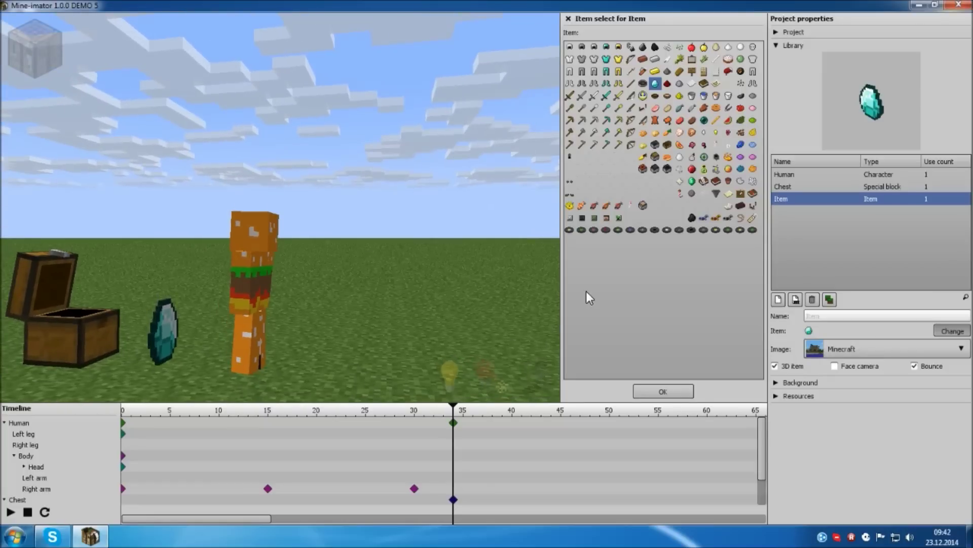
click(835, 367)
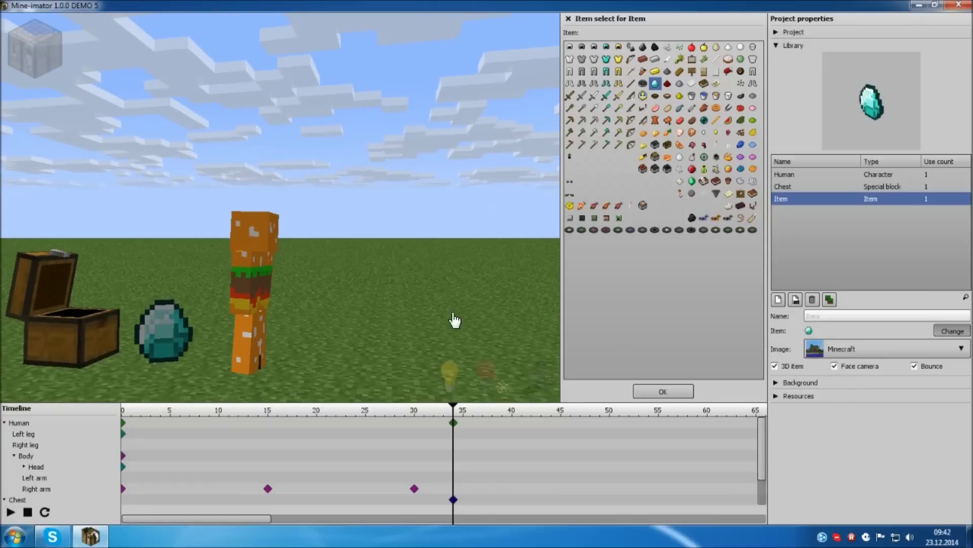
drag(113, 205, 304, 228)
right_drag(167, 304, 96, 261)
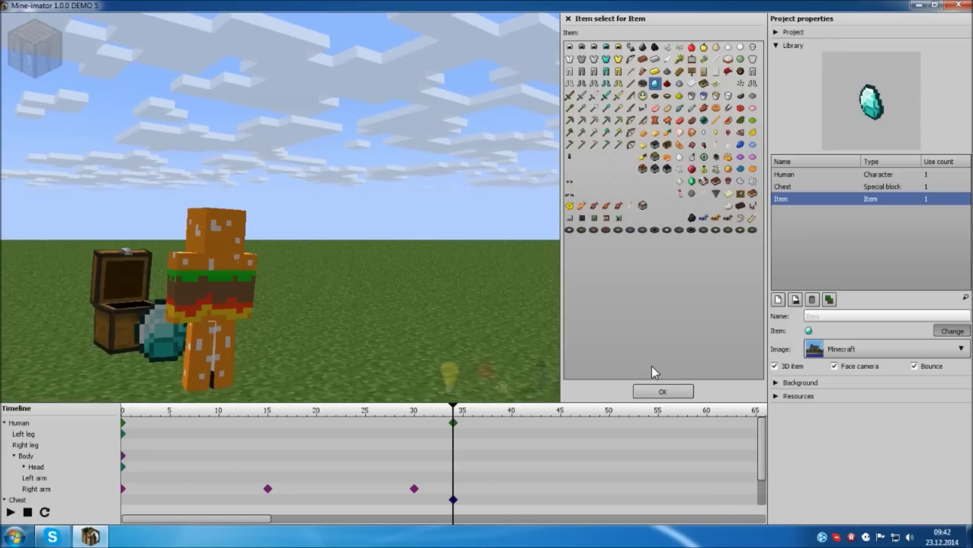
Step: Turn off the diamond's Face camera and Bounce options, and switch 3D item off and back on
click(775, 366)
right_drag(435, 317, 477, 239)
right_drag(511, 326, 480, 307)
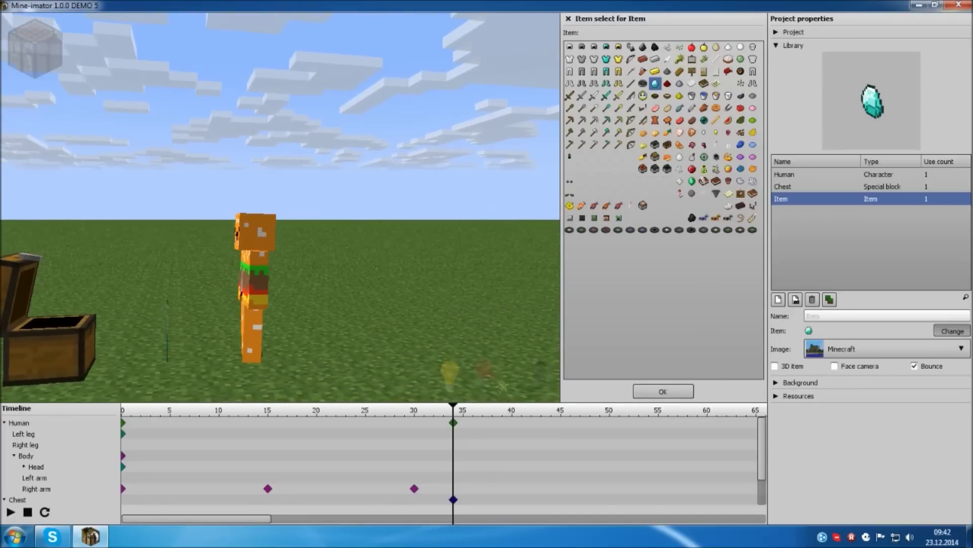
click(793, 369)
right_drag(513, 348, 276, 209)
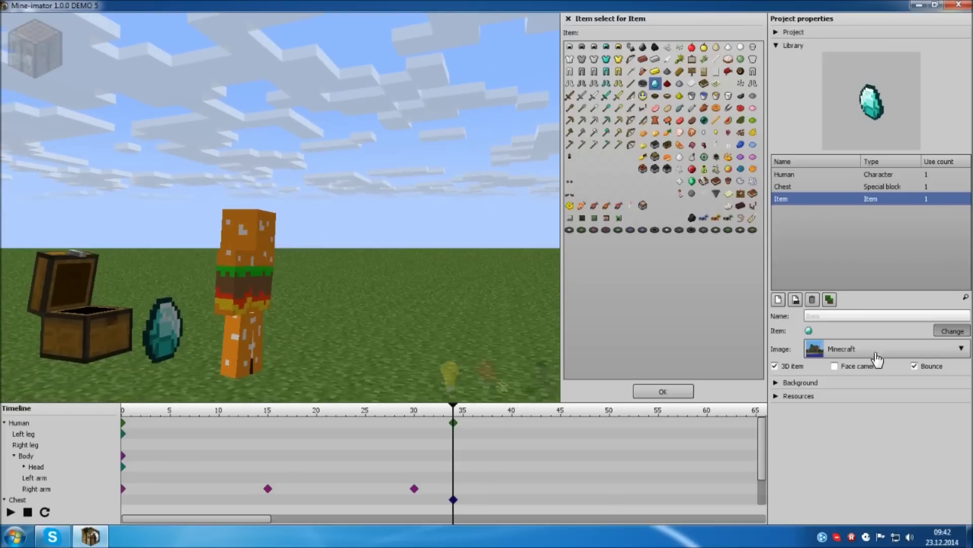
click(915, 367)
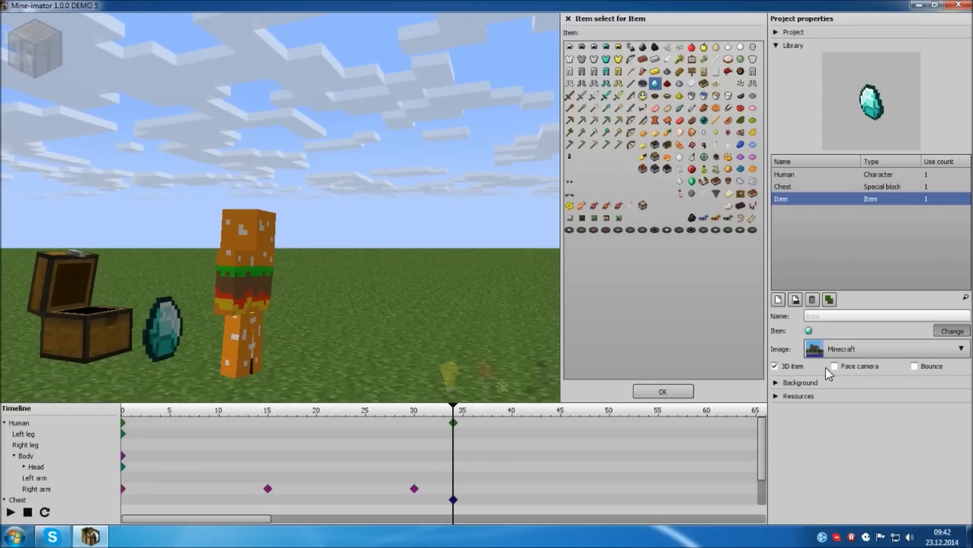
Step: Move the diamond over to the open chest, lower it inside, and deselect it
click(166, 337)
right_drag(348, 381, 271, 215)
drag(255, 375, 145, 373)
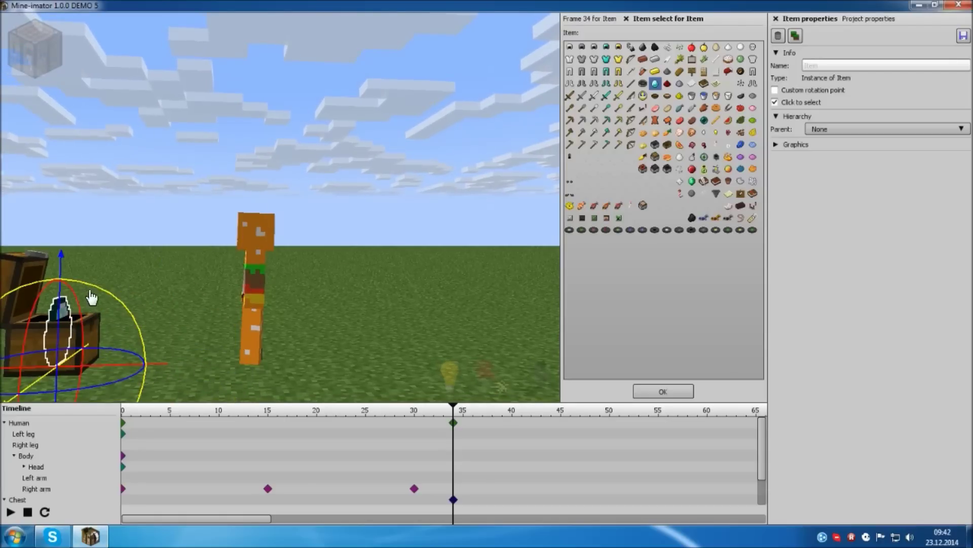
drag(59, 265, 57, 287)
click(203, 231)
mouse_move(204, 230)
mouse_down()
mouse_move(207, 248)
mouse_move(205, 230)
mouse_up()
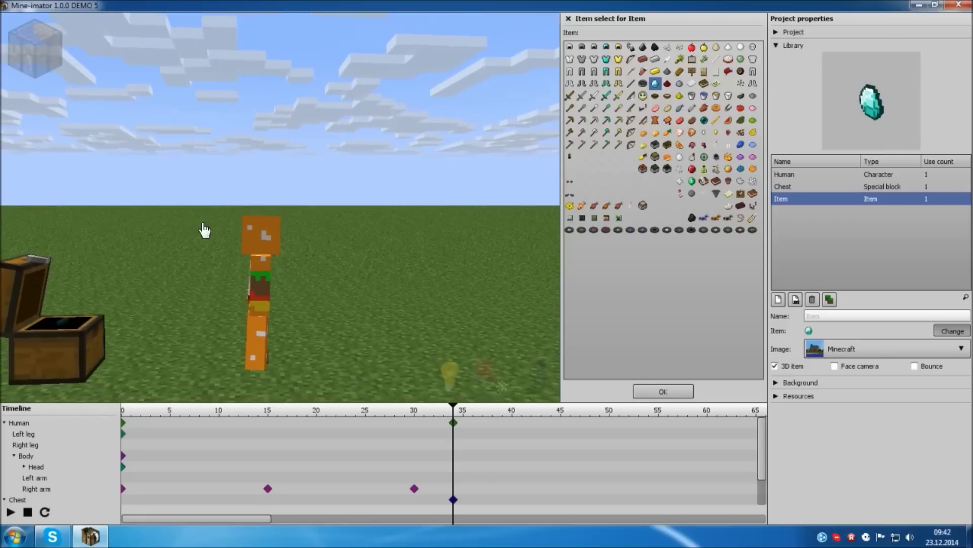
Step: Rotate the chest's lid back down until it is closed, and deselect it
click(21, 283)
drag(115, 300, 117, 406)
click(34, 274)
click(175, 338)
Step: Play the animation from frame 0 and pause it past the last keyframes
drag(454, 416, 78, 422)
click(11, 512)
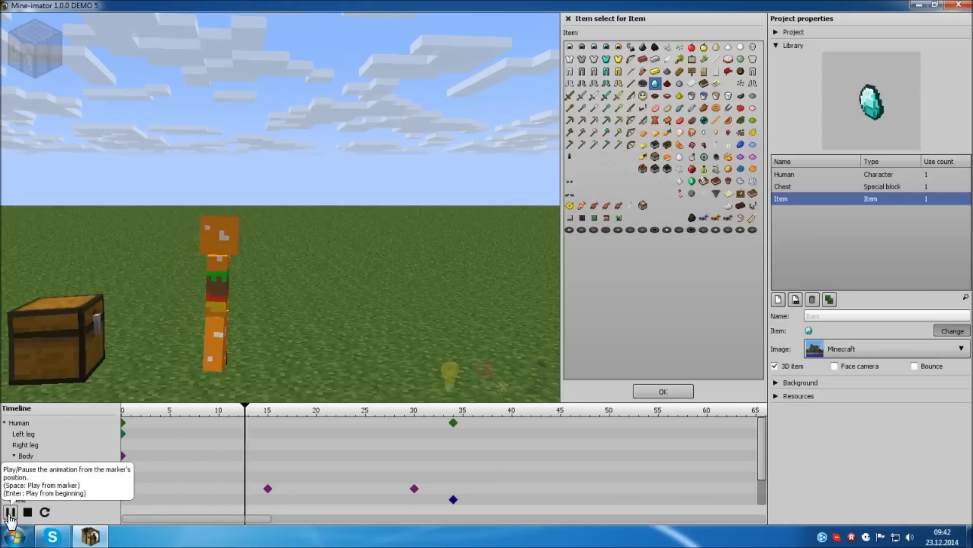
click(11, 512)
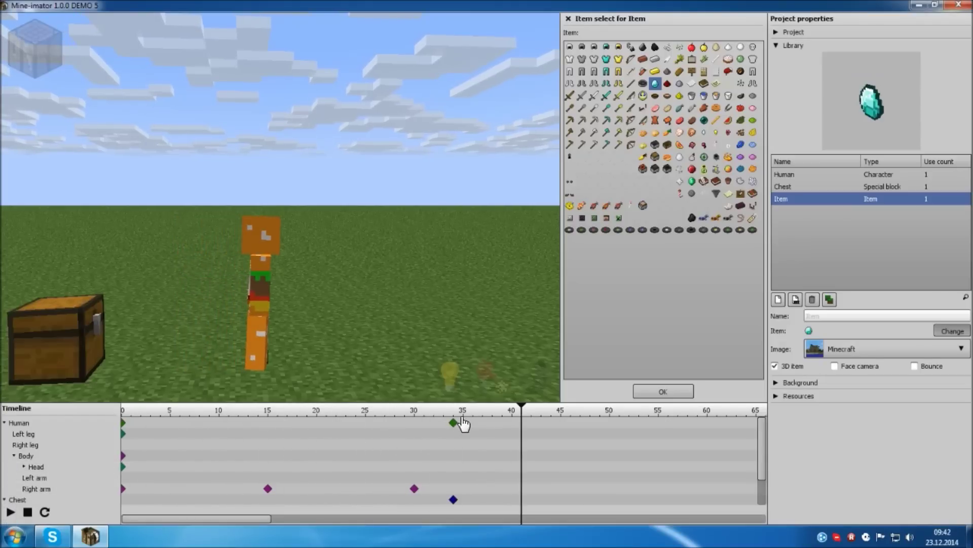
Step: Enlarge the timeline and move the right arm's keyframes at frames 15 and 30 to frames 1 and 2
drag(439, 404, 461, 190)
drag(451, 287, 112, 291)
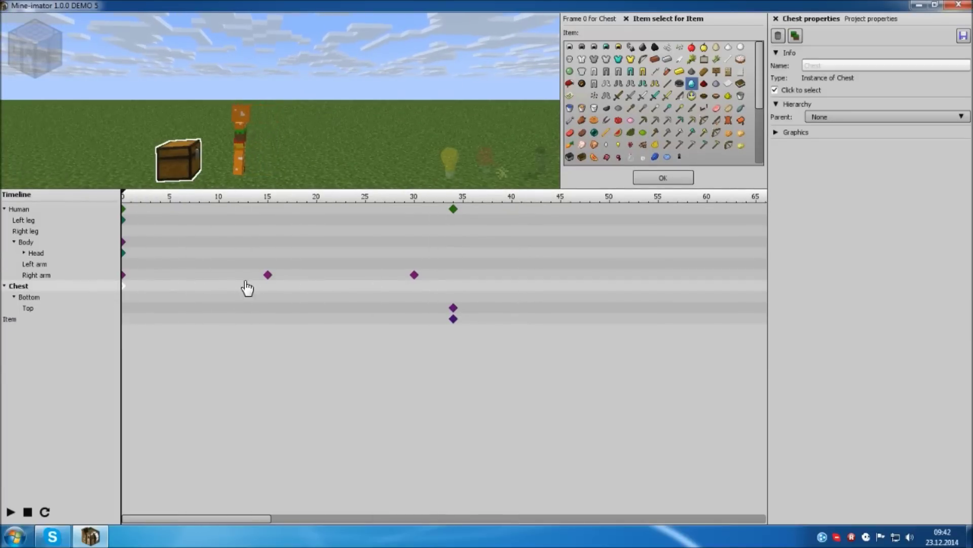
click(267, 276)
mouse_move(124, 286)
mouse_down()
mouse_move(454, 289)
mouse_move(118, 282)
mouse_up()
click(414, 275)
drag(271, 276, 135, 282)
Step: Move the frame 34 keyframes of Chest, Top and Item to frame 0 and Human's to frame 1, and shrink the timeline
drag(452, 310, 78, 317)
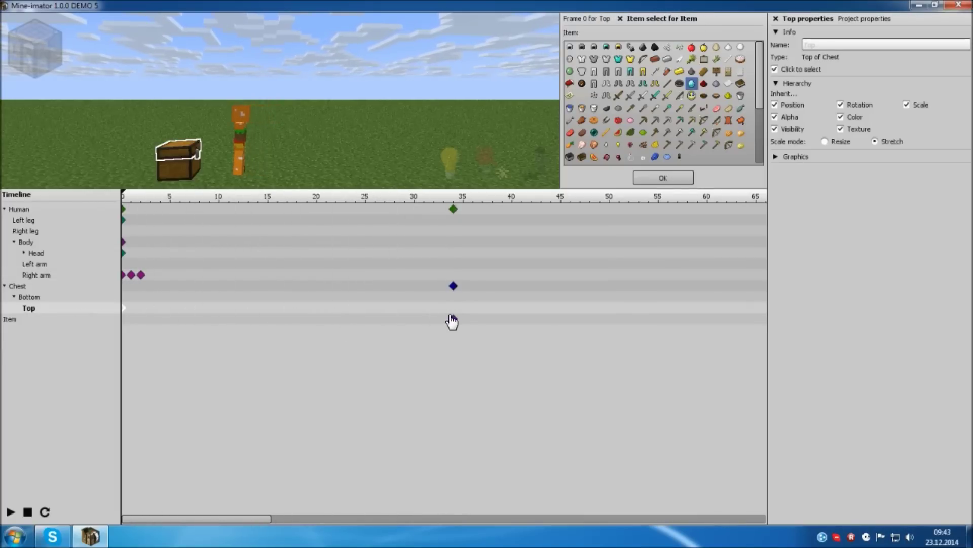
drag(454, 320, 120, 325)
drag(453, 208, 132, 225)
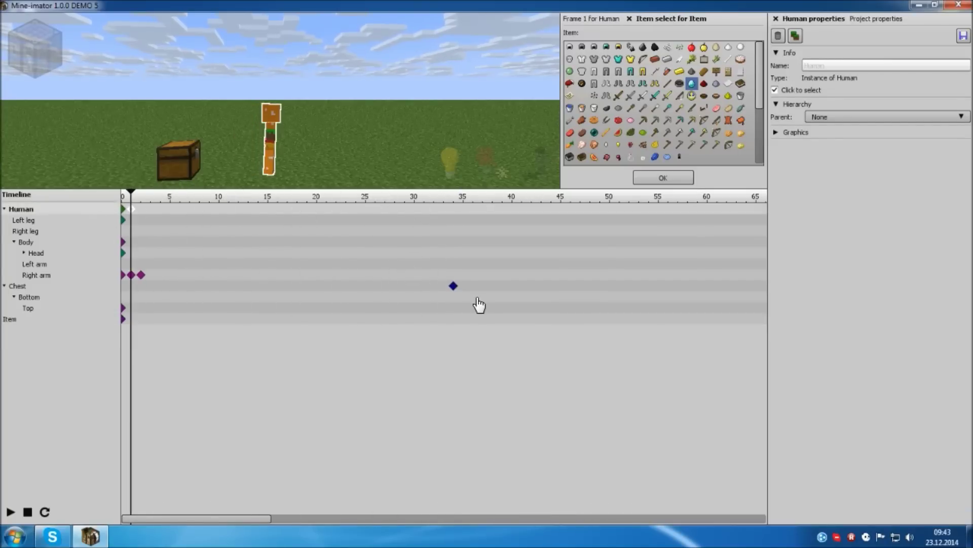
drag(454, 287, 106, 296)
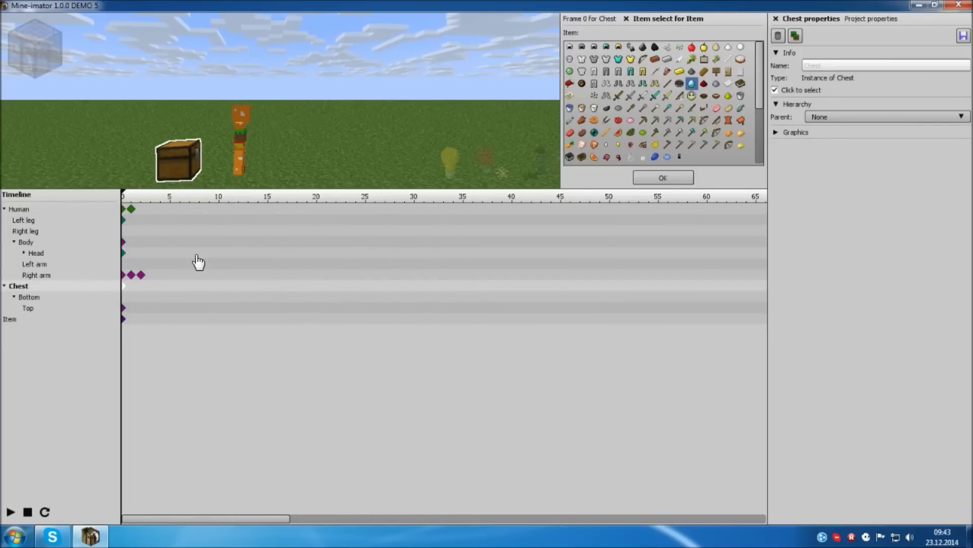
drag(429, 189, 432, 388)
drag(365, 316, 266, 228)
click(283, 204)
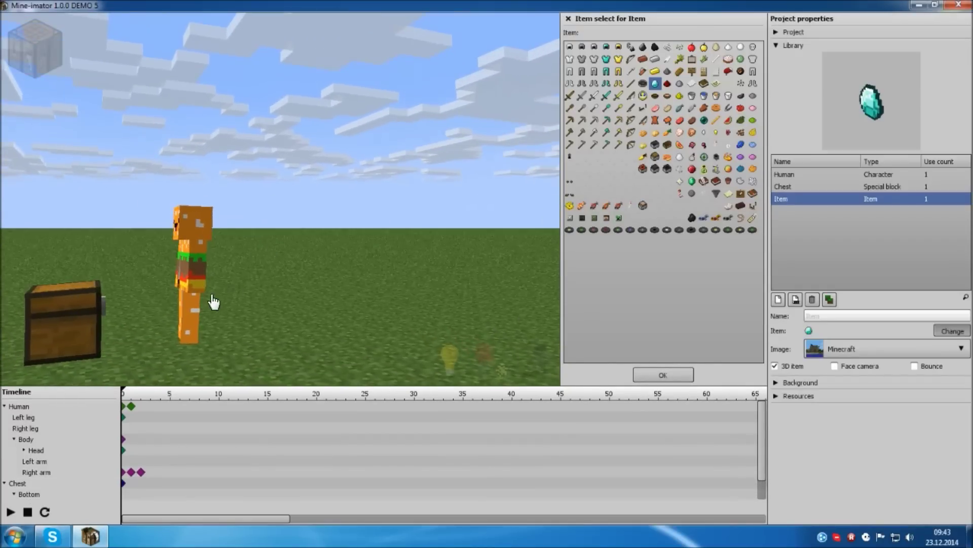
click(185, 319)
drag(257, 371, 218, 362)
click(186, 326)
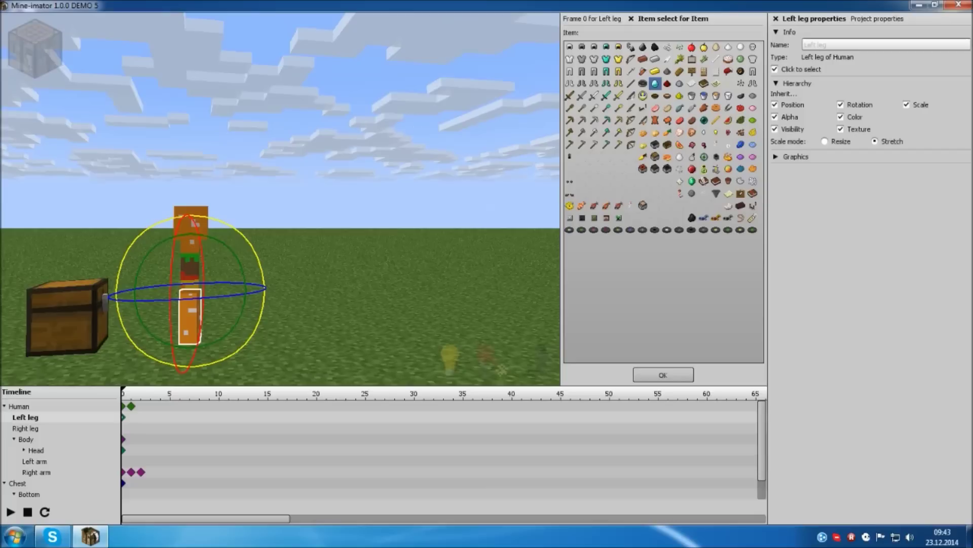
click(364, 154)
Step: Bend the Human's left leg back at the knee at frame 15, and deselect it
drag(125, 394, 270, 404)
right_drag(317, 344, 276, 228)
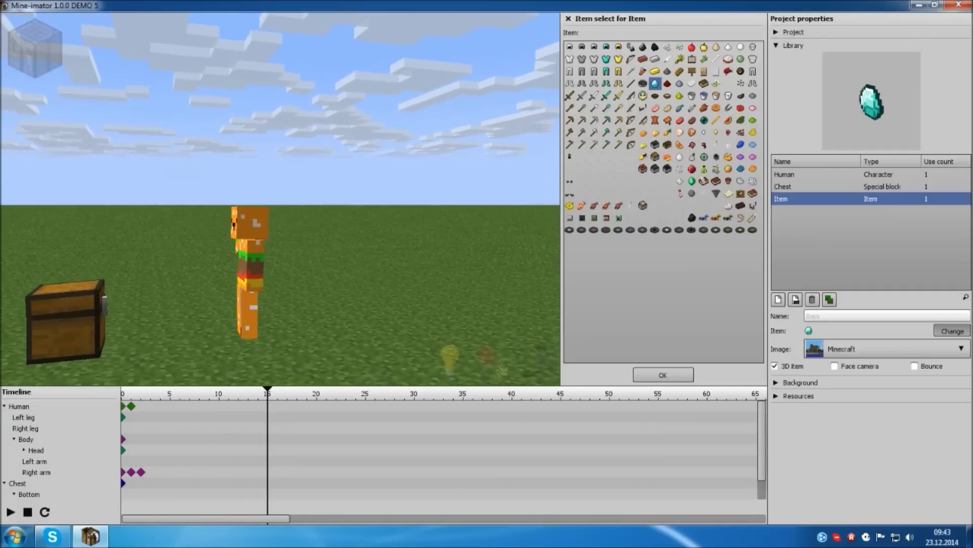
click(241, 322)
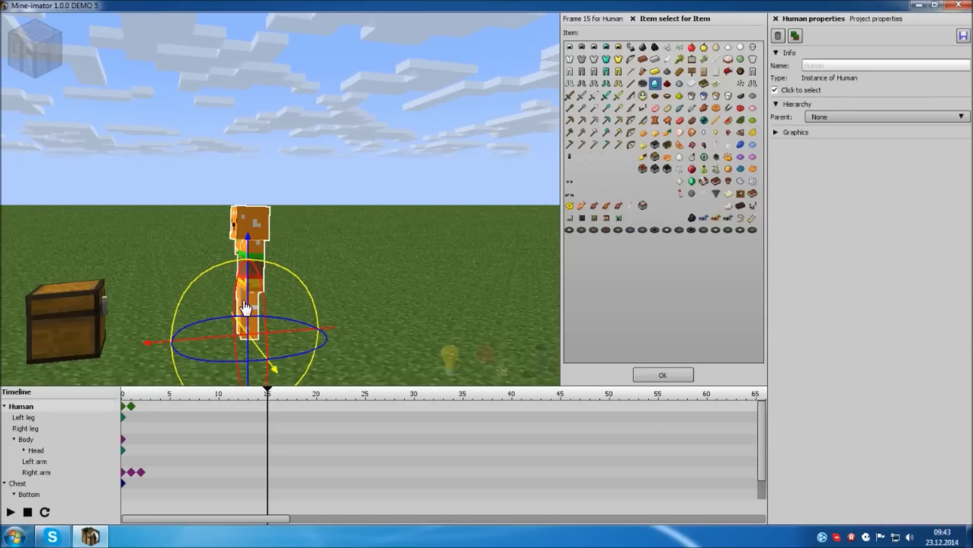
click(244, 324)
mouse_move(278, 349)
mouse_down()
mouse_move(282, 359)
mouse_move(241, 336)
mouse_move(248, 349)
mouse_move(284, 339)
mouse_up()
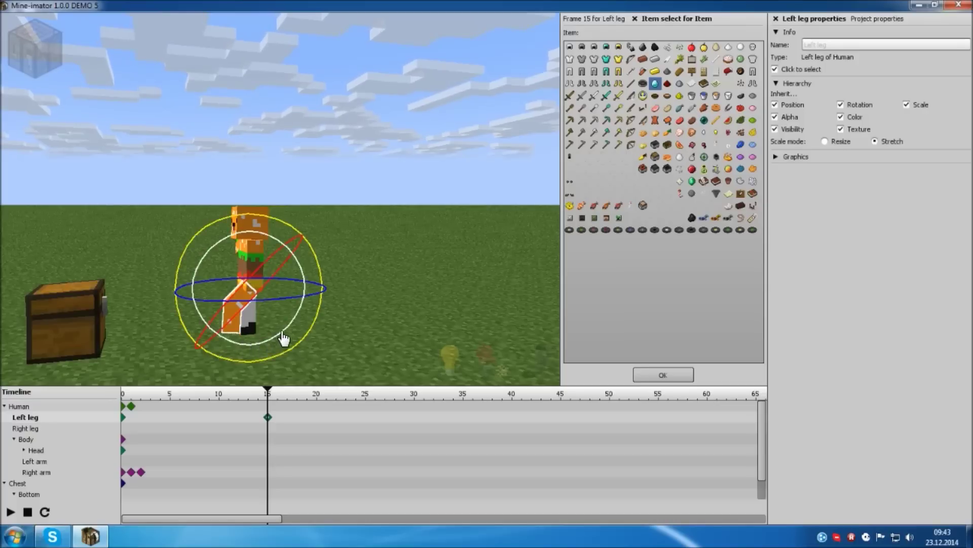
click(277, 339)
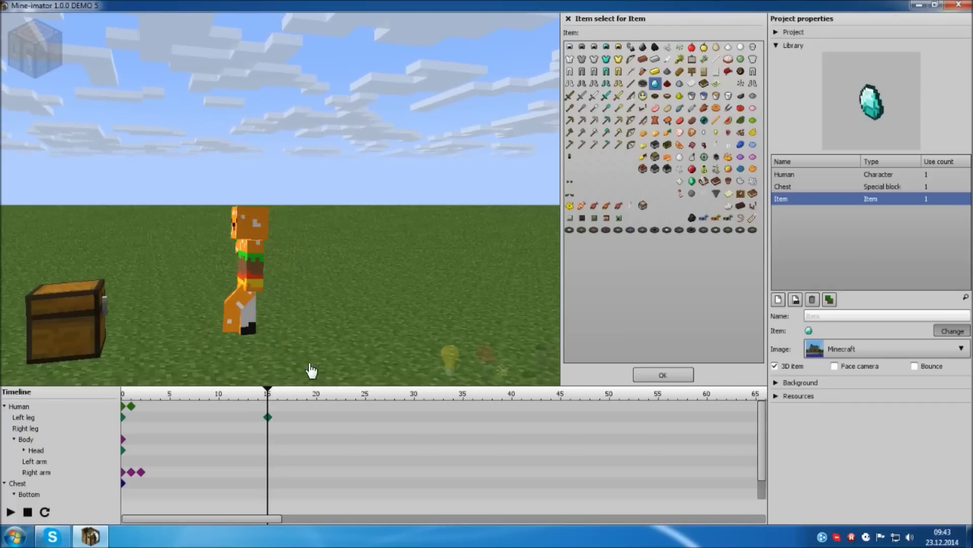
Step: Lower the Human's raised right arm to its side at frame 20, and deselect it
drag(274, 395, 317, 399)
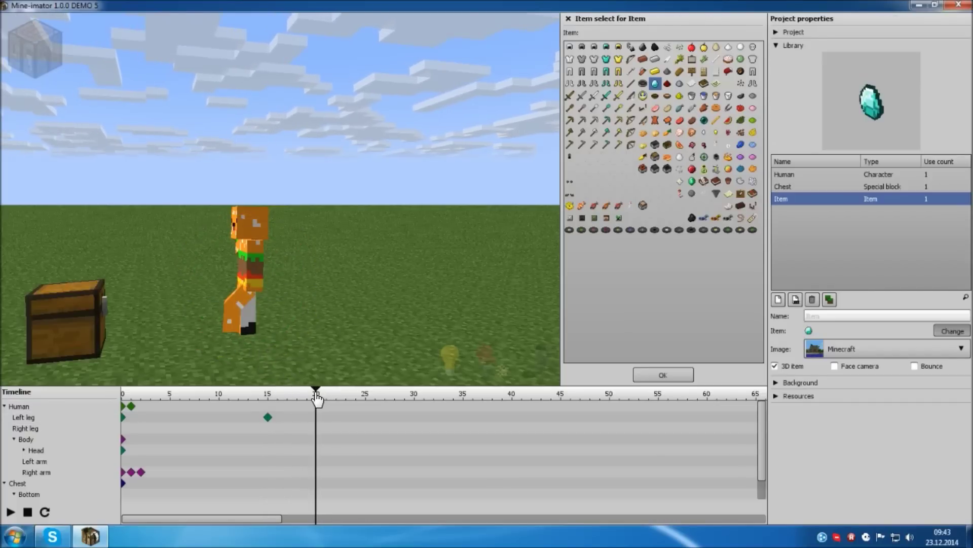
drag(211, 196, 351, 186)
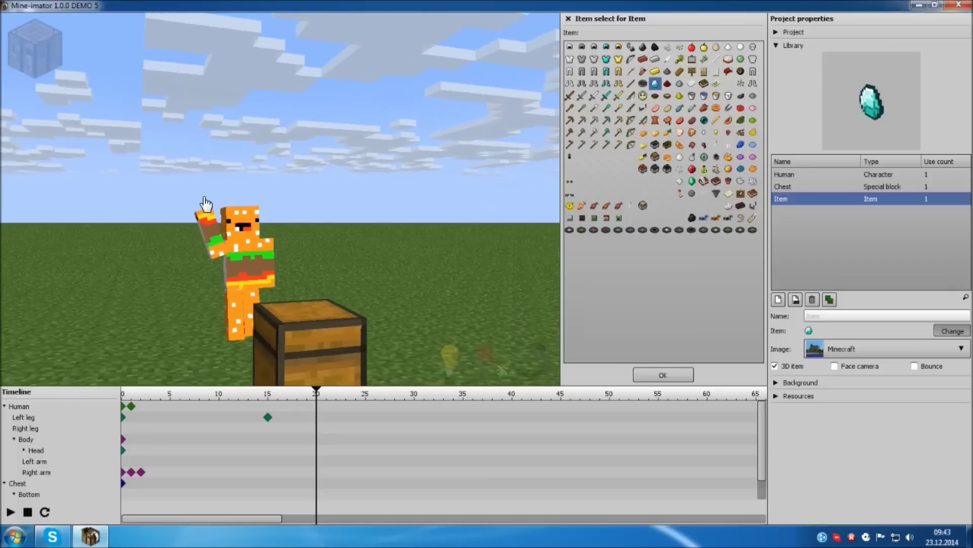
click(212, 202)
click(214, 245)
drag(287, 208, 167, 264)
drag(362, 263, 286, 225)
click(348, 278)
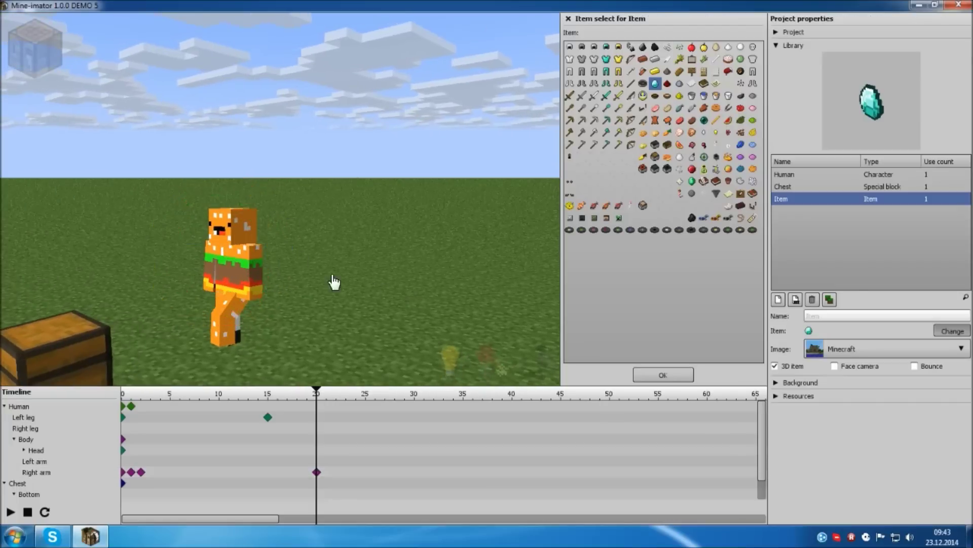
Step: Move the Human slightly towards the chest at frame 20 and straighten its left leg
click(245, 271)
drag(274, 329, 251, 348)
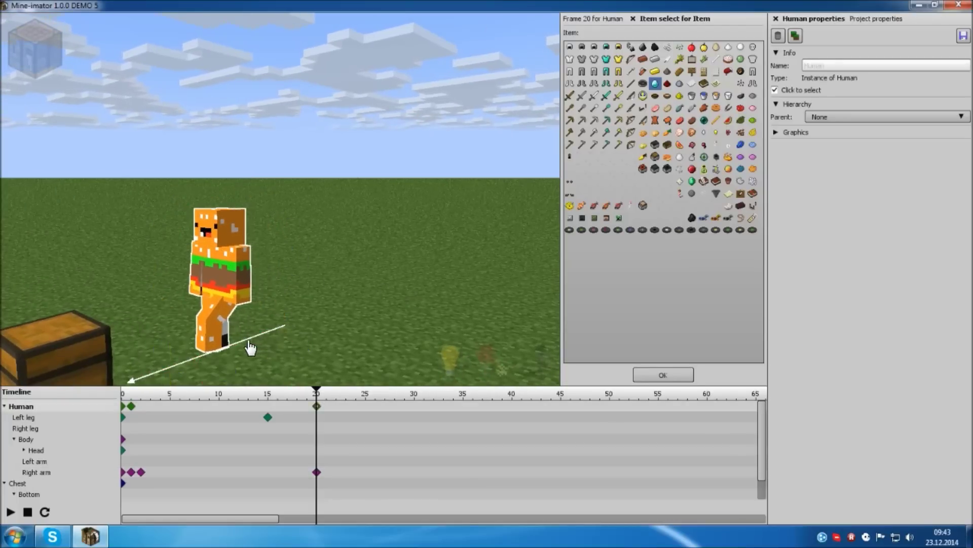
right_drag(251, 348, 256, 219)
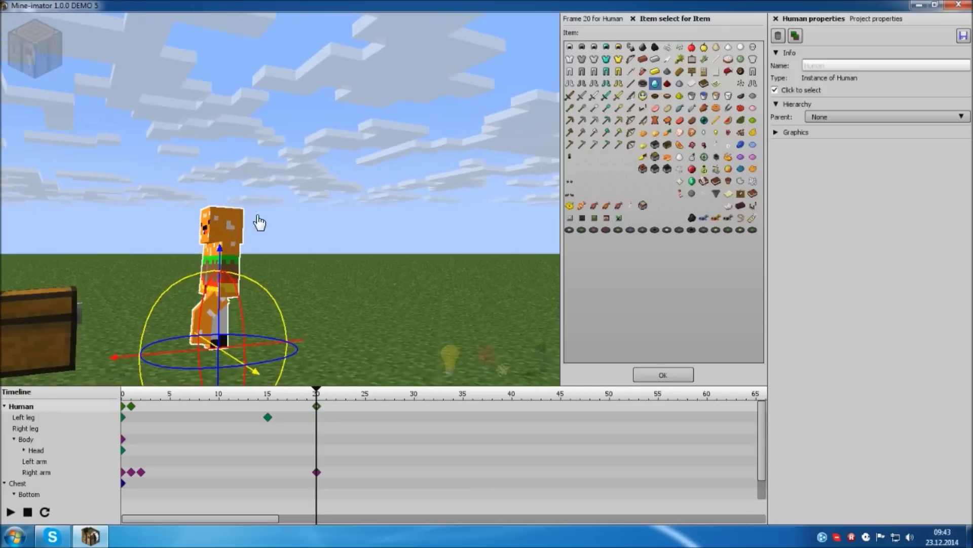
click(210, 314)
drag(206, 354, 119, 309)
drag(179, 365, 256, 380)
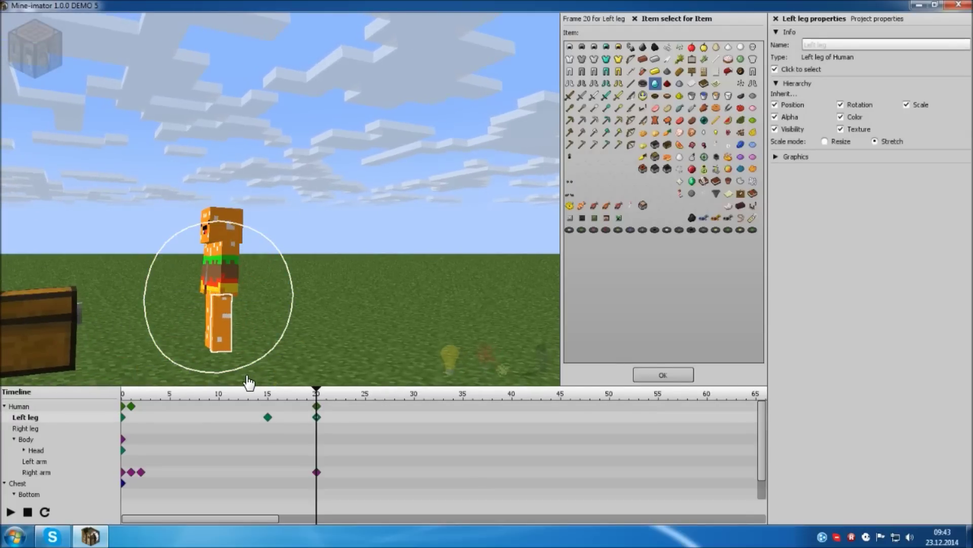
Step: Bend the Human's right leg at the knee at frame 20
drag(123, 358, 248, 243)
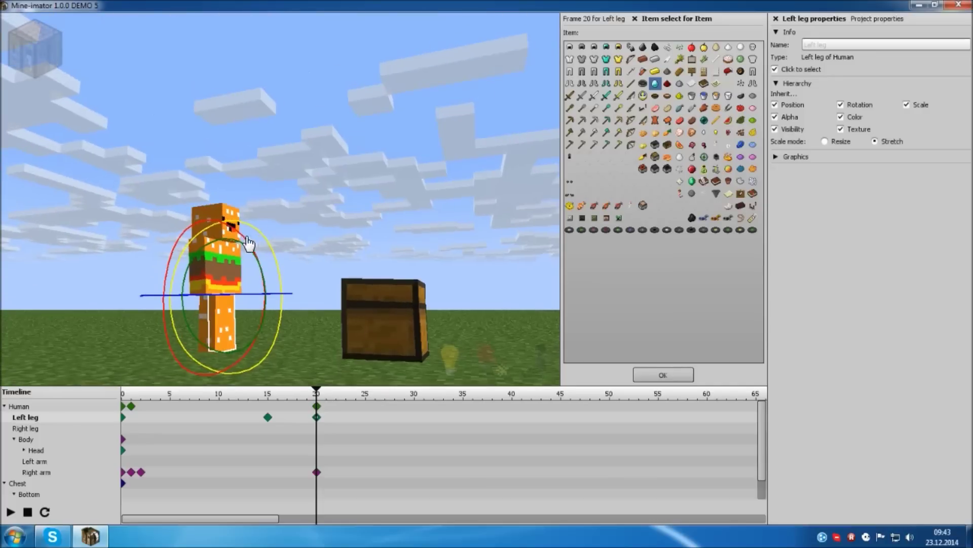
click(222, 324)
drag(247, 359, 336, 335)
Step: Go to frame 25 and move the whole Human further towards the chest
drag(316, 388, 366, 400)
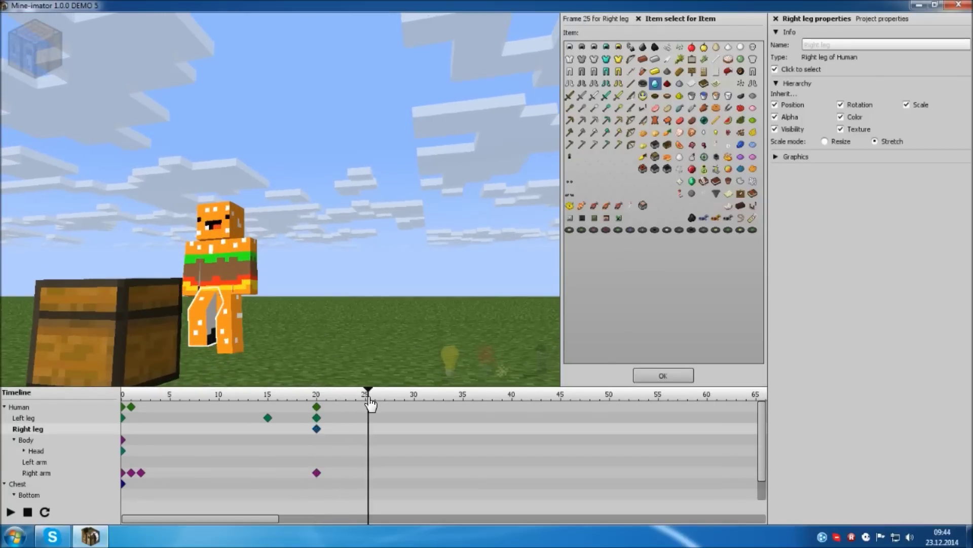
drag(255, 306, 251, 308)
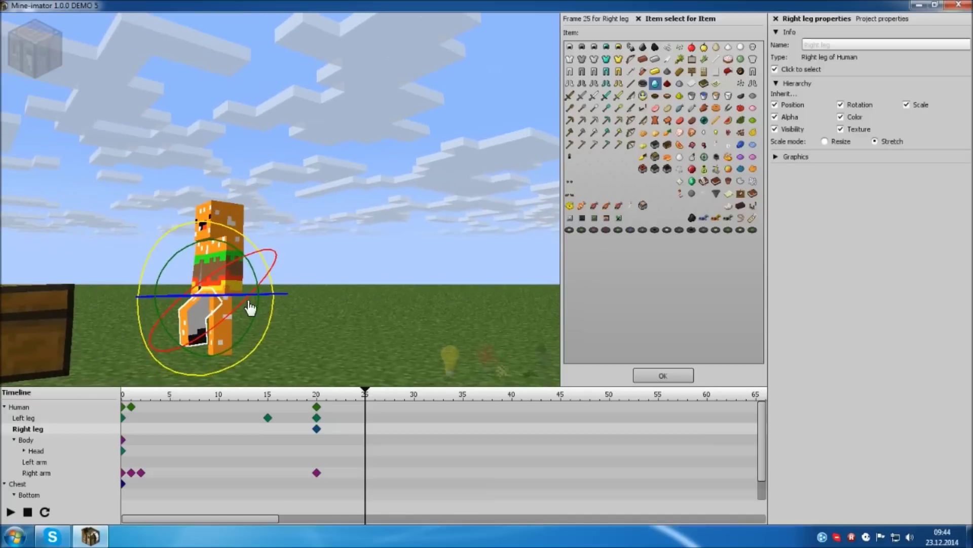
right_drag(305, 350, 274, 198)
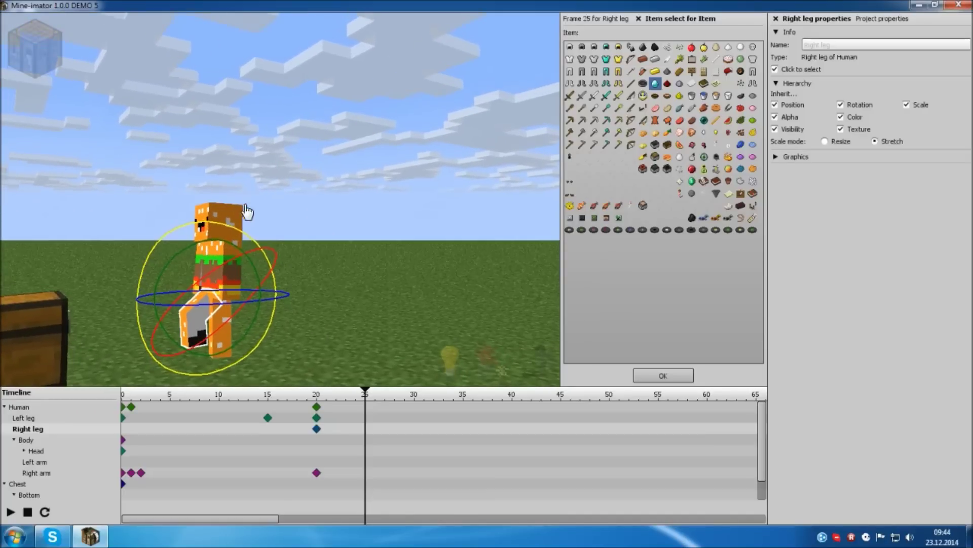
click(312, 204)
click(240, 256)
drag(293, 349, 136, 354)
Step: Straighten the Human's right leg at frame 25
click(159, 325)
drag(211, 368, 212, 369)
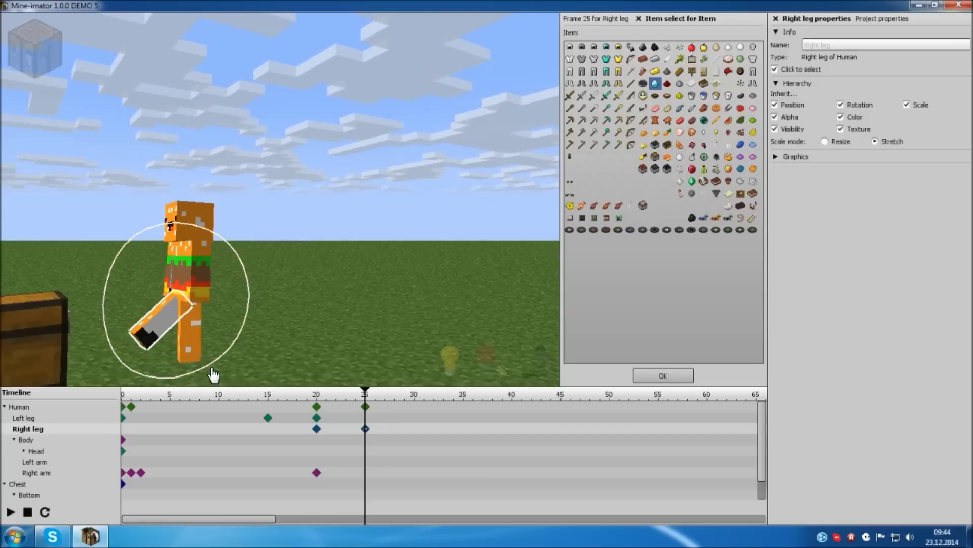
drag(270, 332, 211, 330)
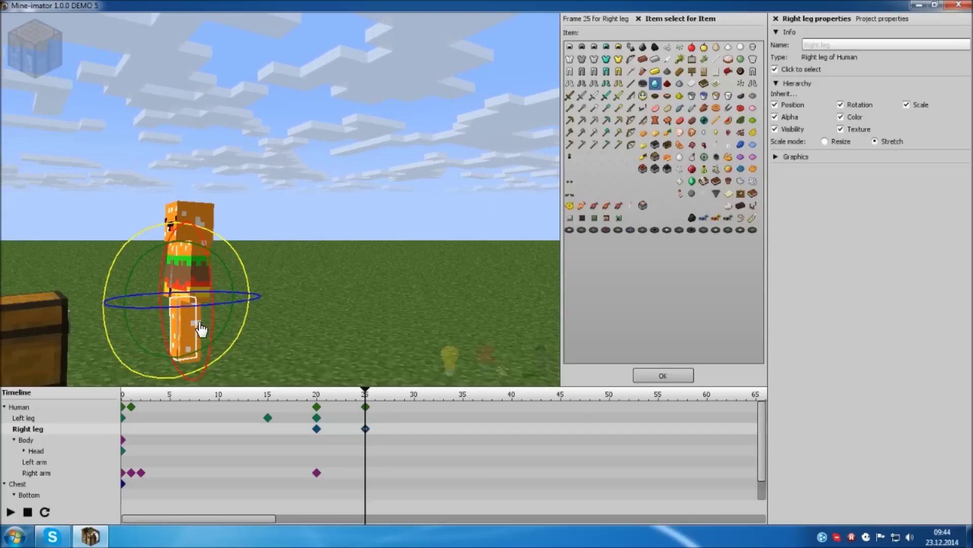
Step: Bend the Human's left leg at the knee at frame 25, and deselect it
click(191, 352)
drag(206, 365, 177, 358)
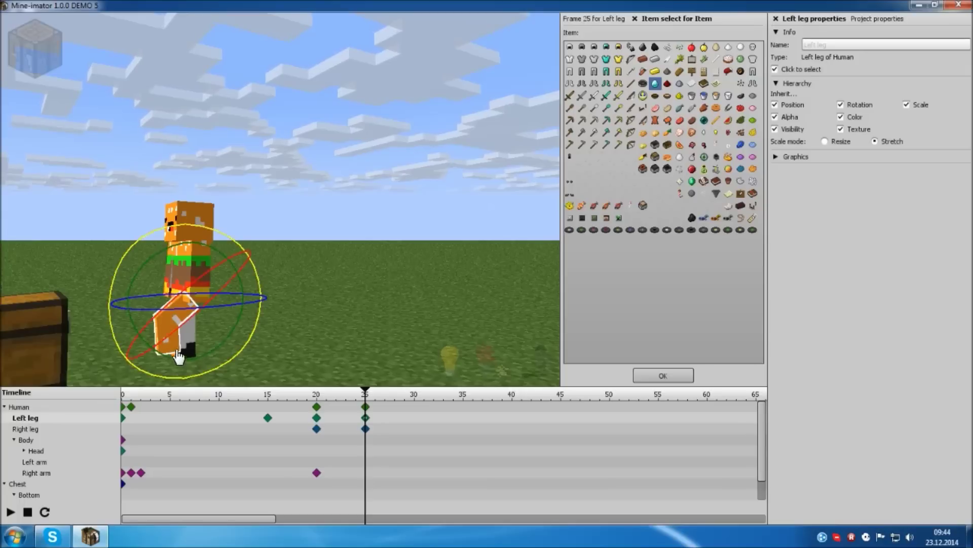
click(319, 217)
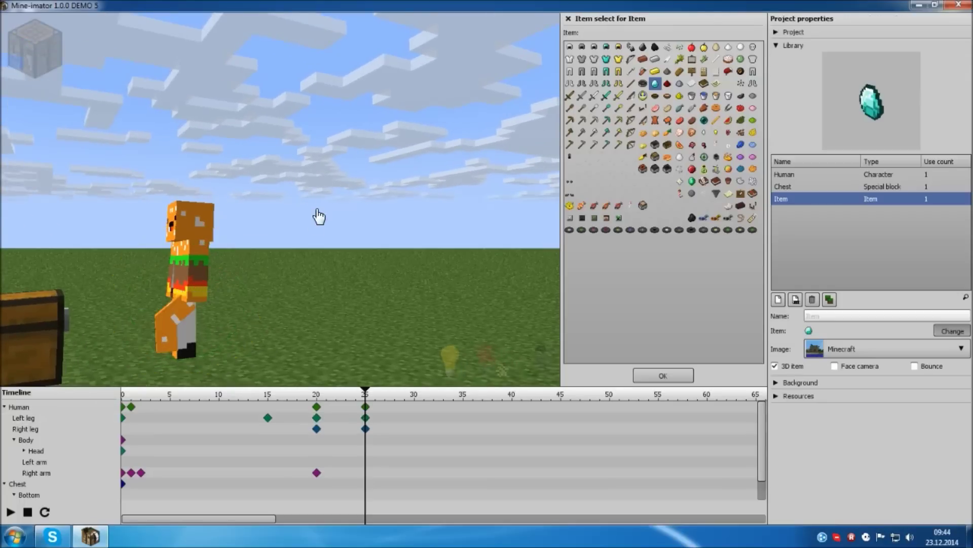
Step: Move the Human closer to the chest at frame 25 and straighten its left leg
click(204, 257)
drag(265, 353, 231, 361)
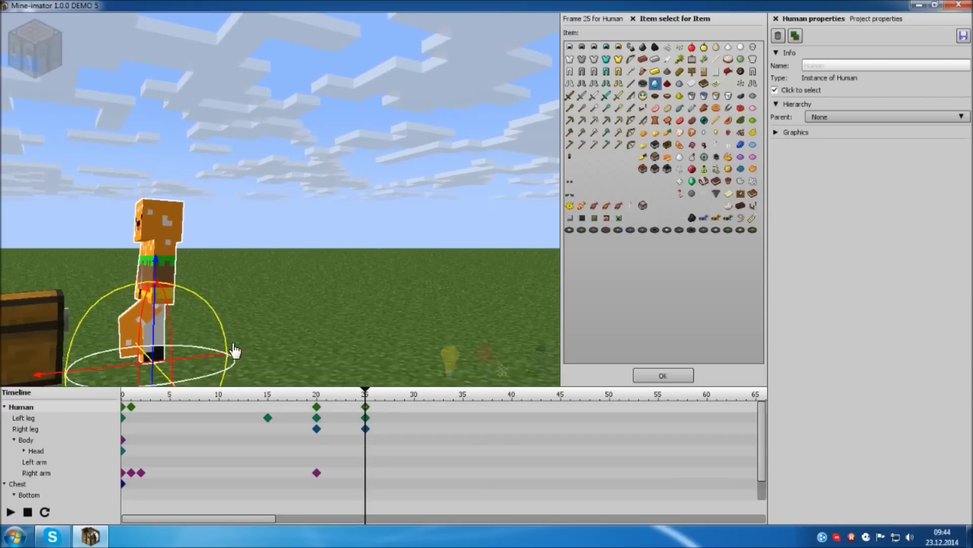
click(163, 317)
drag(133, 332, 203, 382)
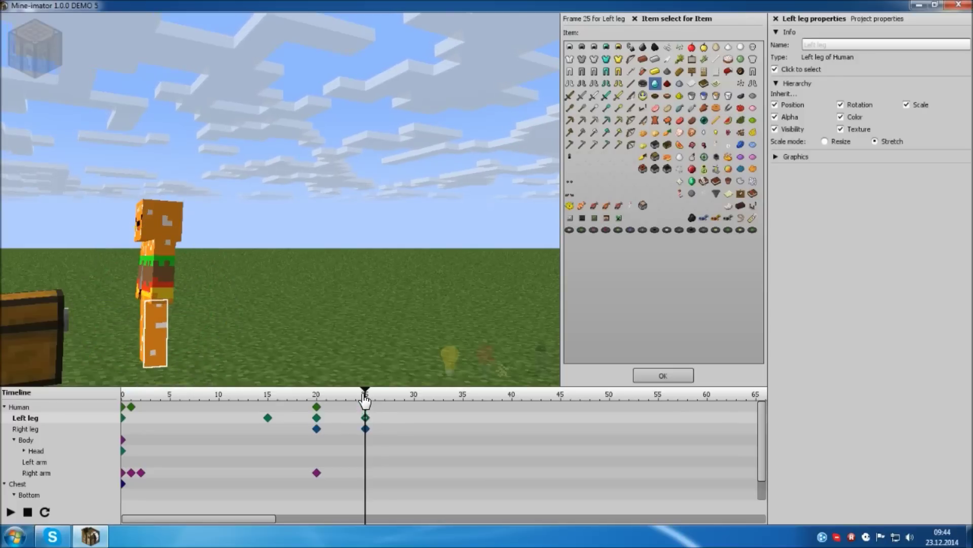
Step: Go to frame 30, deselect the left leg and close the item selection
drag(367, 396, 418, 411)
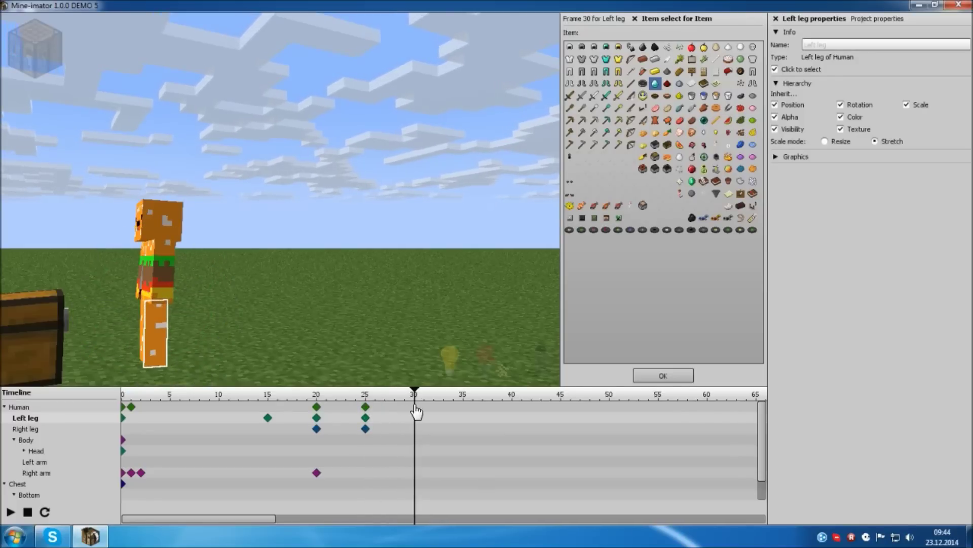
click(284, 189)
drag(284, 189, 345, 208)
right_drag(287, 175, 299, 188)
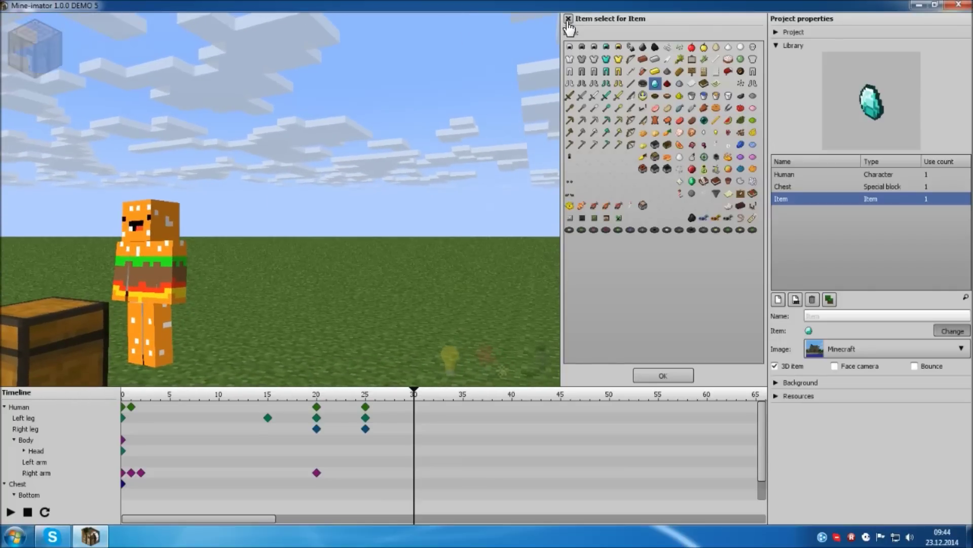
click(659, 374)
right_drag(522, 314, 523, 317)
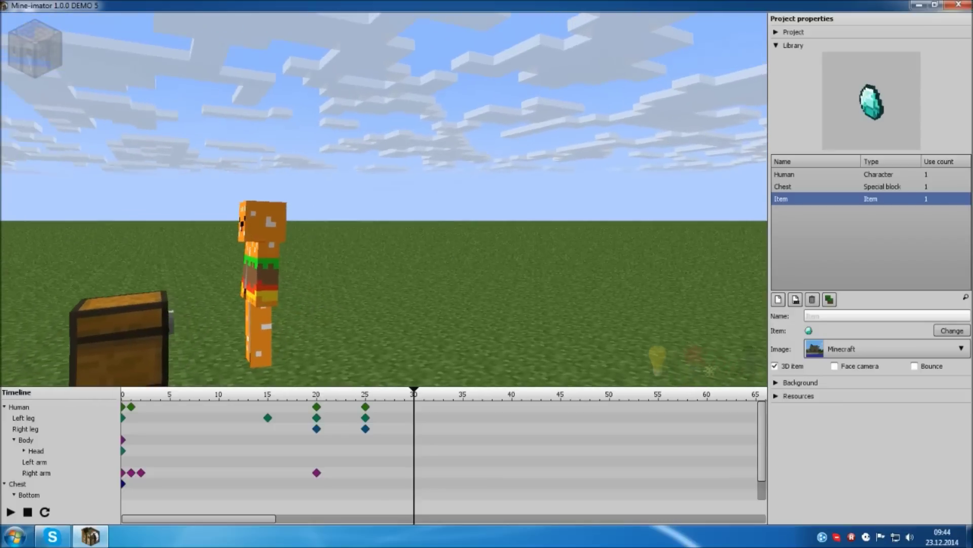
Step: Bend both of the Human's legs backwards at frame 30, the right one by about 89°, and deselect
click(261, 321)
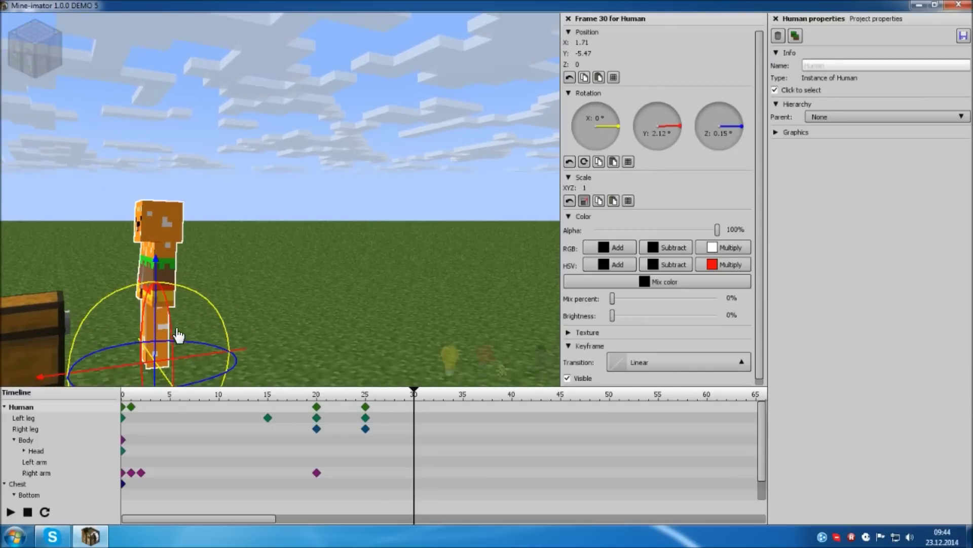
click(165, 328)
drag(199, 343, 136, 278)
drag(67, 178, 260, 351)
click(158, 342)
drag(157, 342, 150, 356)
drag(117, 328, 114, 331)
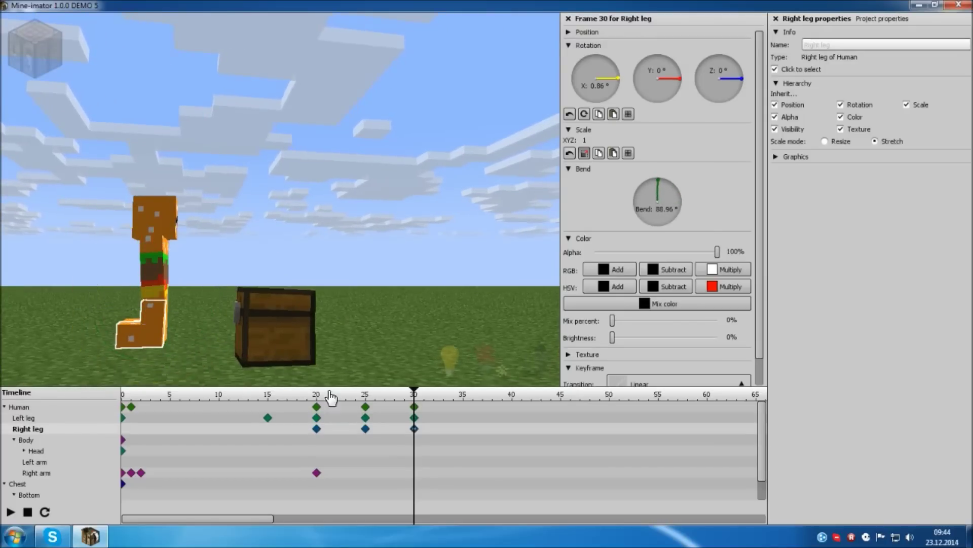
middle_drag(363, 311, 252, 267)
click(306, 232)
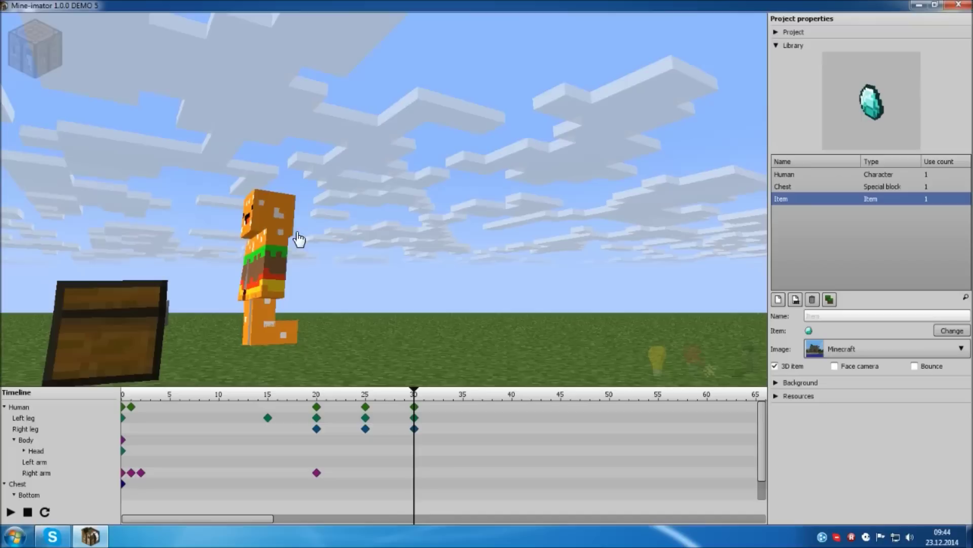
Step: Lower the whole Human at frame 30 to a Z position of about -4 so it kneels on the ground
click(268, 228)
click(168, 223)
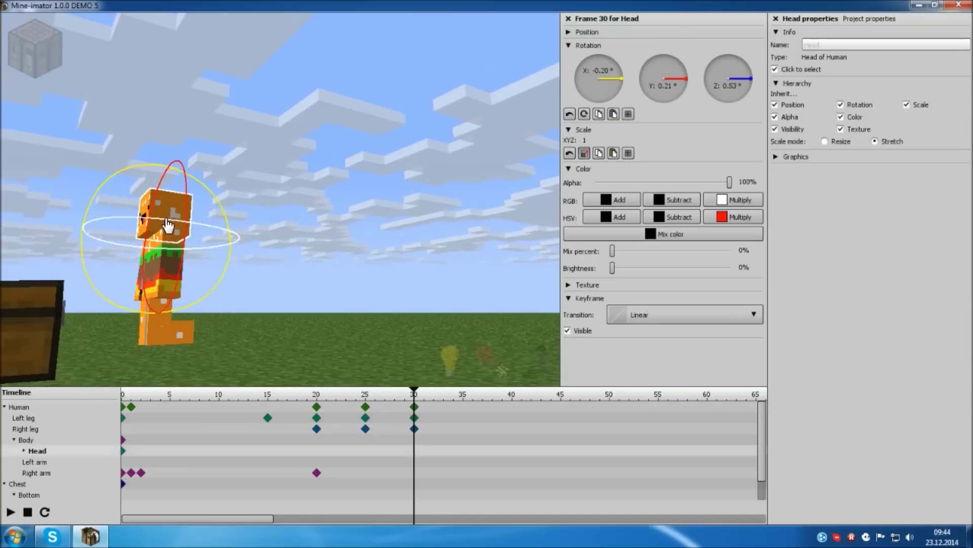
click(320, 273)
click(180, 300)
drag(158, 276, 162, 300)
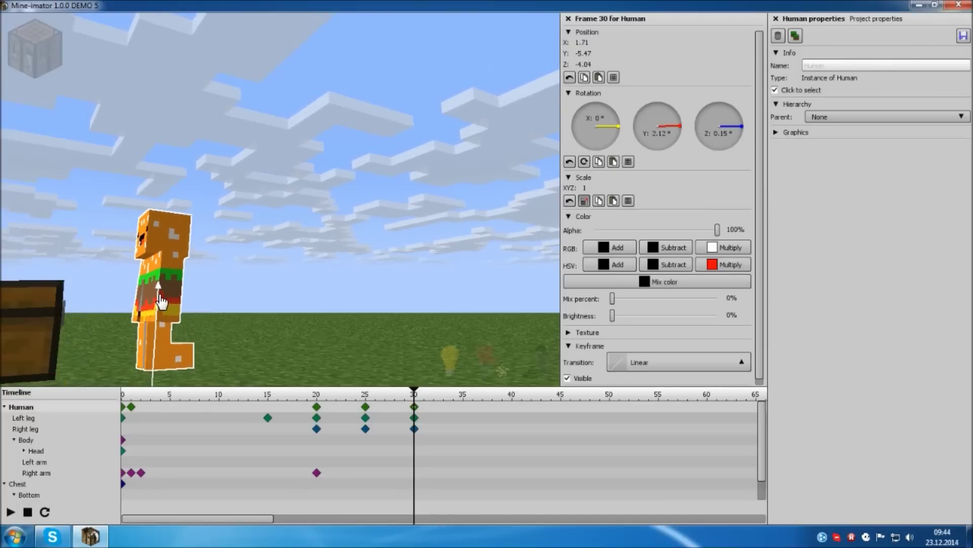
Step: Tilt the Human's body forward at frame 30 to an X rotation of about 5°
click(308, 287)
drag(308, 287, 315, 253)
right_drag(314, 253, 243, 239)
click(247, 280)
click(143, 277)
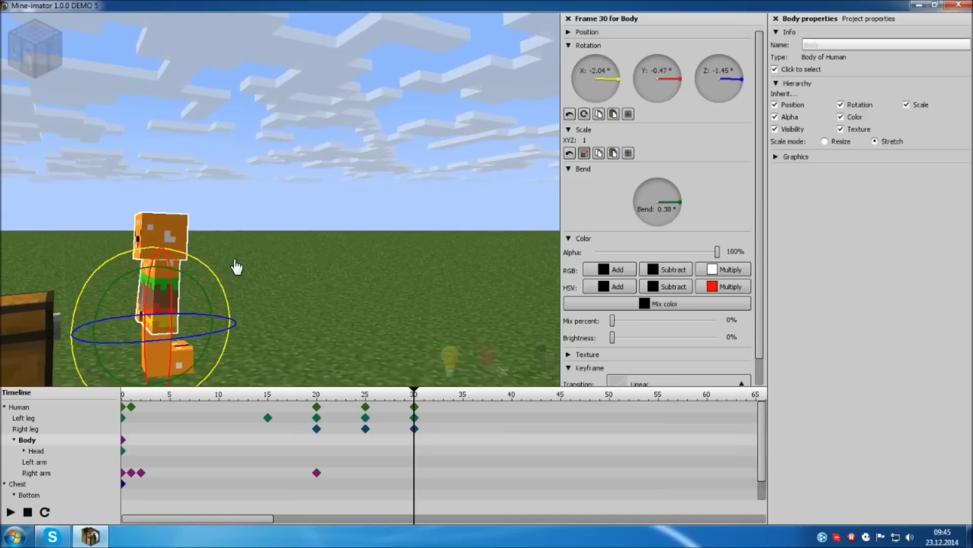
drag(214, 277, 206, 274)
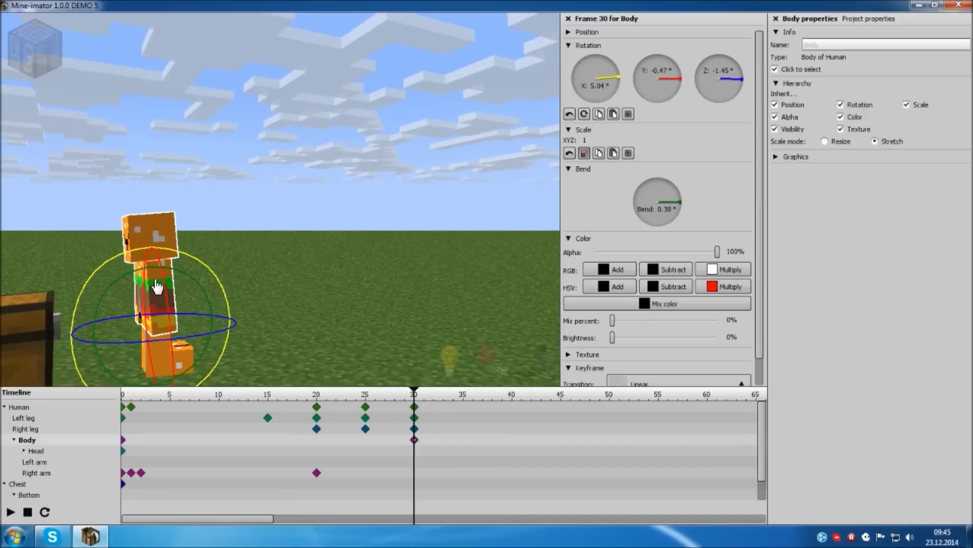
Step: Raise the left arm over the chest at frame 30 with an X rotation of about -37° and a bend of about 37°
click(157, 286)
drag(200, 311, 162, 331)
drag(247, 332, 344, 324)
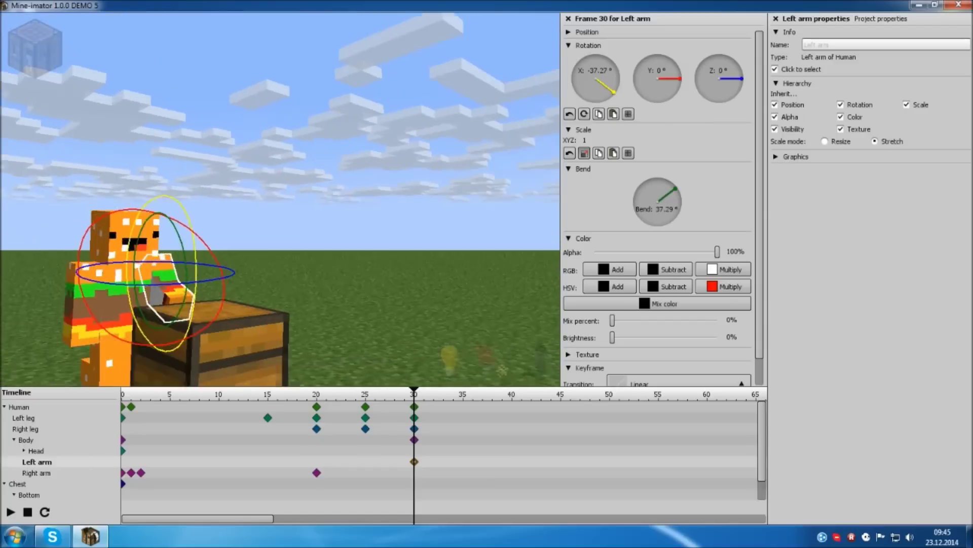
Step: Raise the right arm forward at frame 30 with an X rotation of about -25° and a bend of about 47°
drag(56, 284, 71, 281)
click(76, 315)
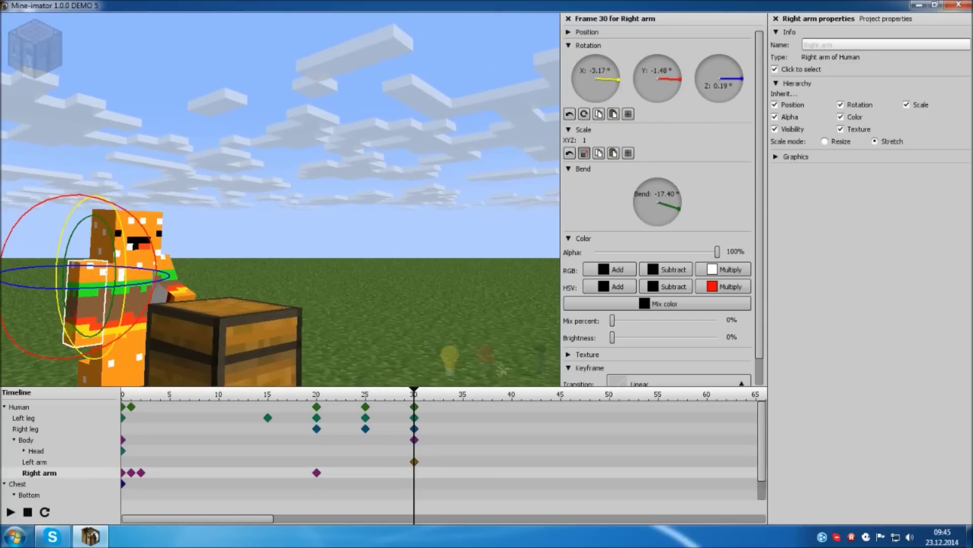
drag(117, 322, 173, 270)
drag(275, 244, 274, 195)
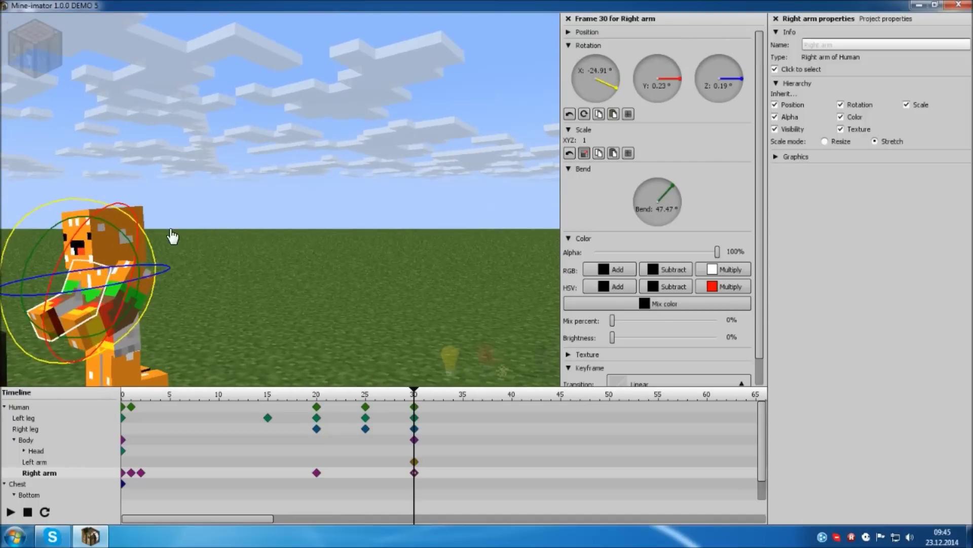
Step: Tilt the Human's head down at frame 30, and select the whole Human
click(110, 246)
drag(161, 222, 141, 222)
click(260, 278)
click(220, 262)
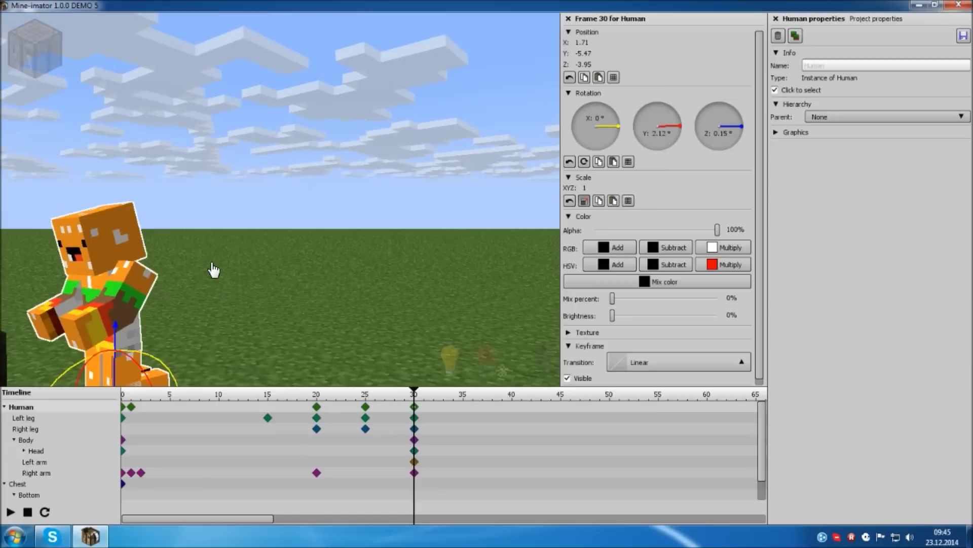
scroll(211, 311, down, 2)
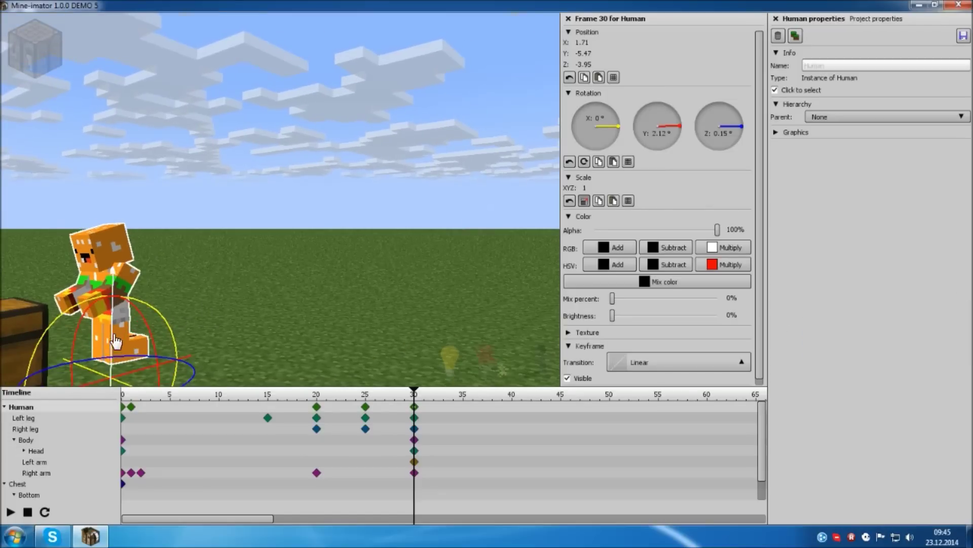
Step: Turn the Human's left arm at frame 30 to a Z rotation of about 23°
drag(191, 364, 141, 384)
drag(269, 296, 197, 219)
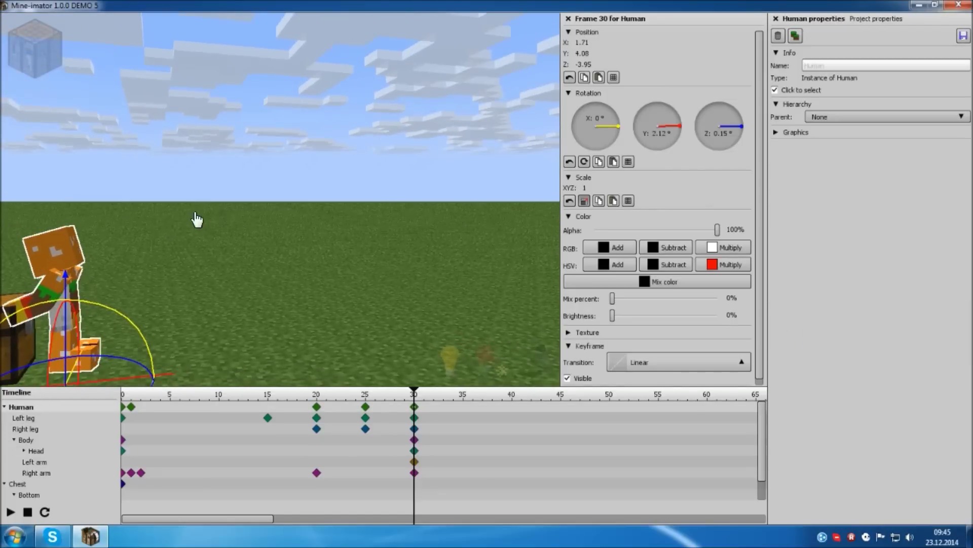
click(58, 293)
drag(166, 325, 187, 237)
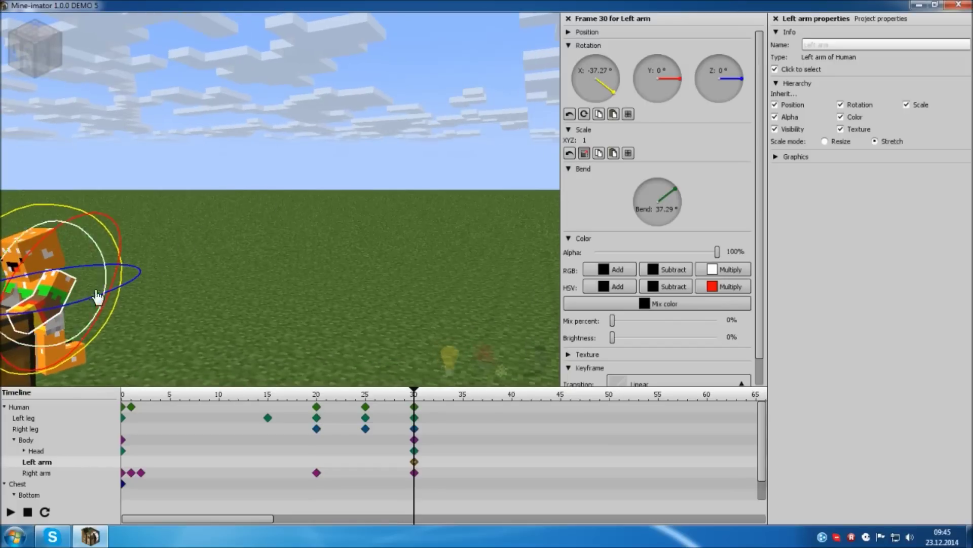
drag(81, 302, 94, 301)
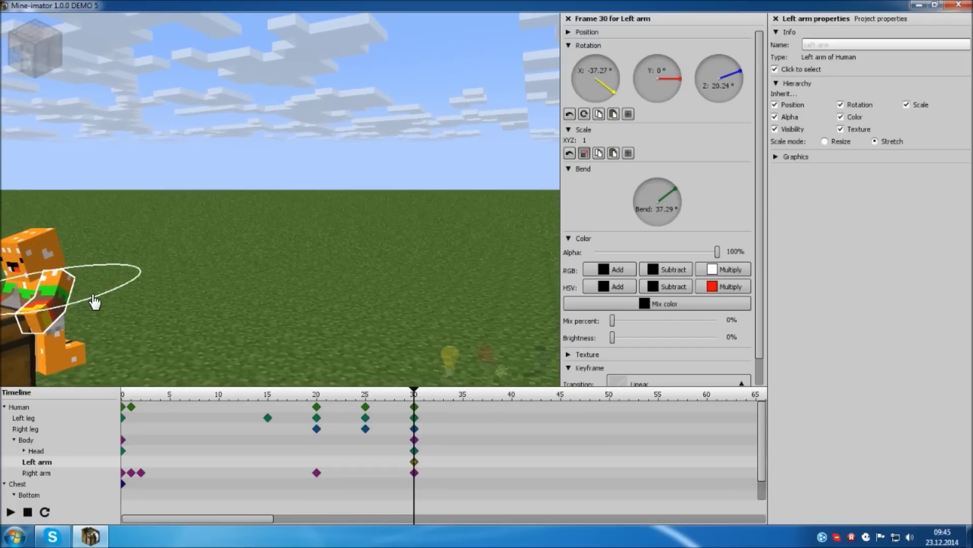
drag(221, 262, 281, 200)
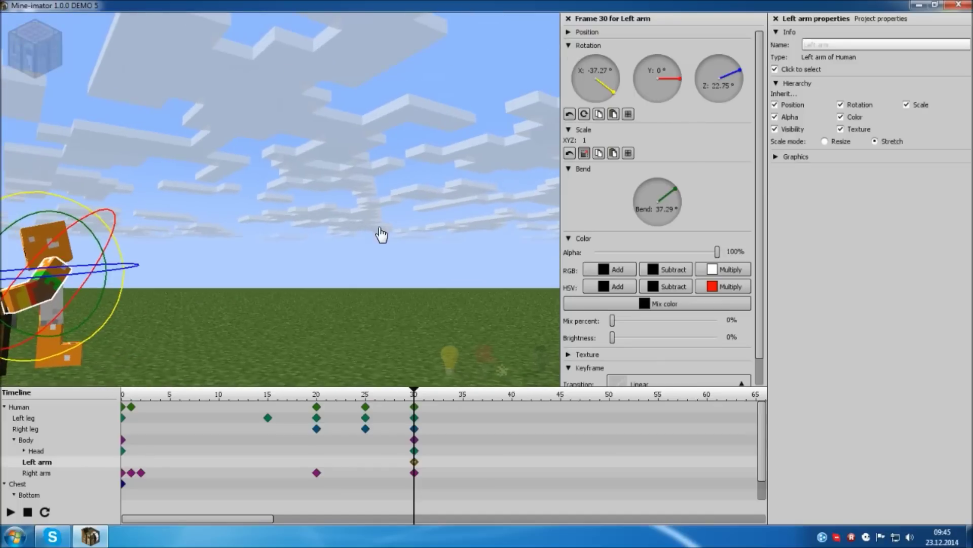
click(250, 219)
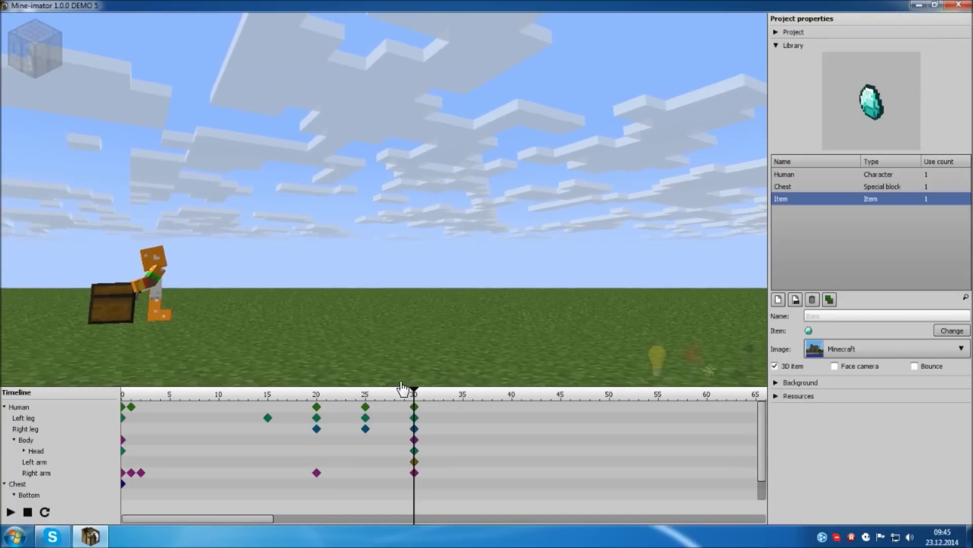
Step: Swing the chest's top part upward about its X axis at frame 35 so that the chest stands open
drag(416, 397, 466, 408)
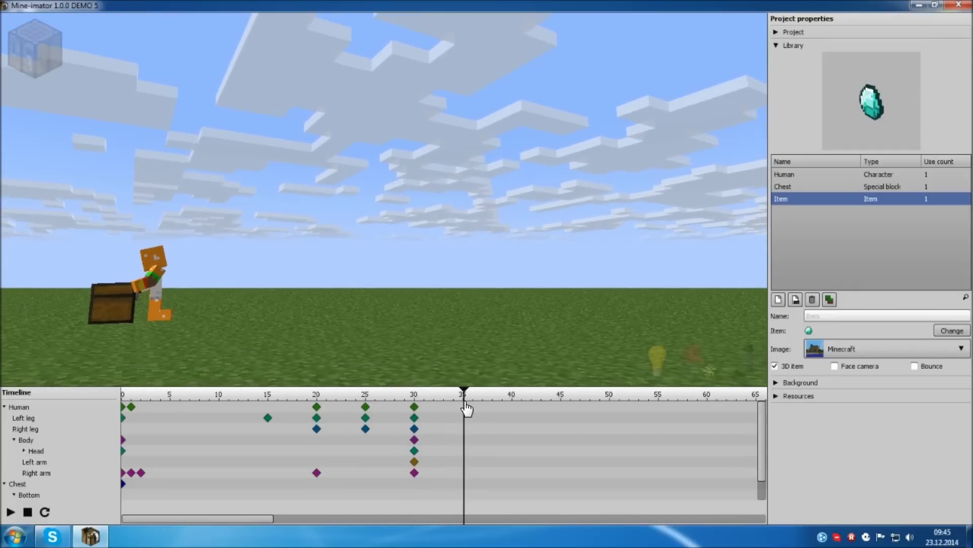
click(118, 296)
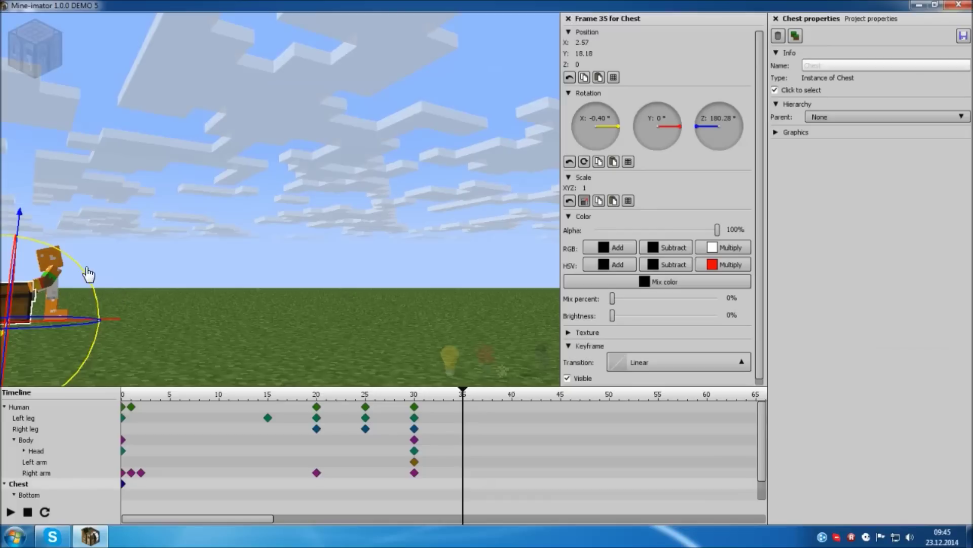
click(21, 294)
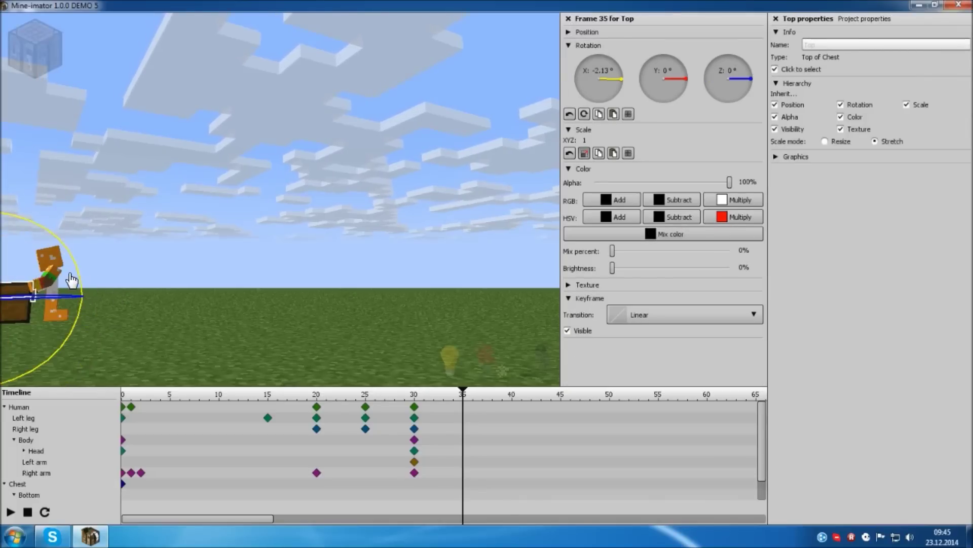
drag(80, 278, 4, 222)
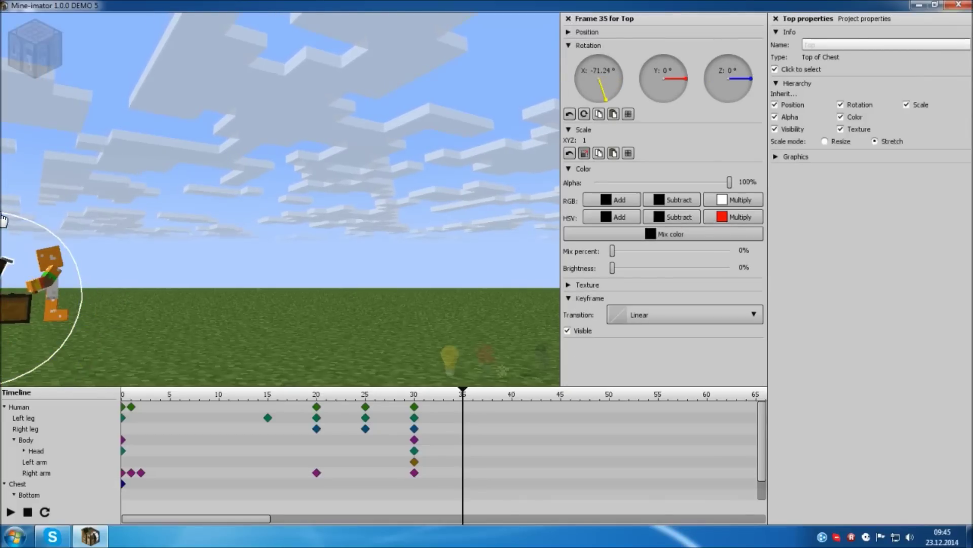
scroll(198, 295, down, 3)
drag(84, 289, 59, 274)
click(155, 262)
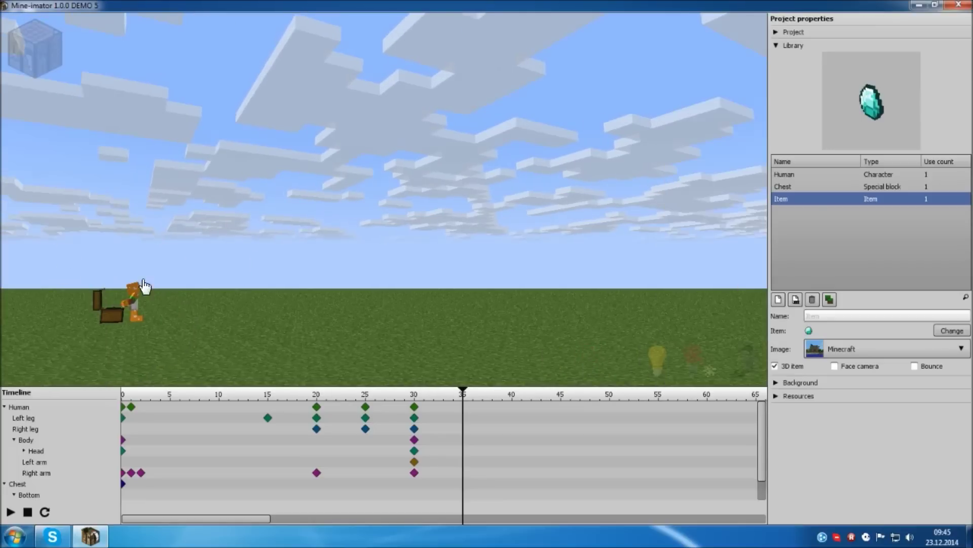
Step: Raise the Human's left arm at frame 35 to an X rotation of about -88°
scroll(133, 319, up, 5)
scroll(142, 318, down, 1)
drag(140, 311, 180, 355)
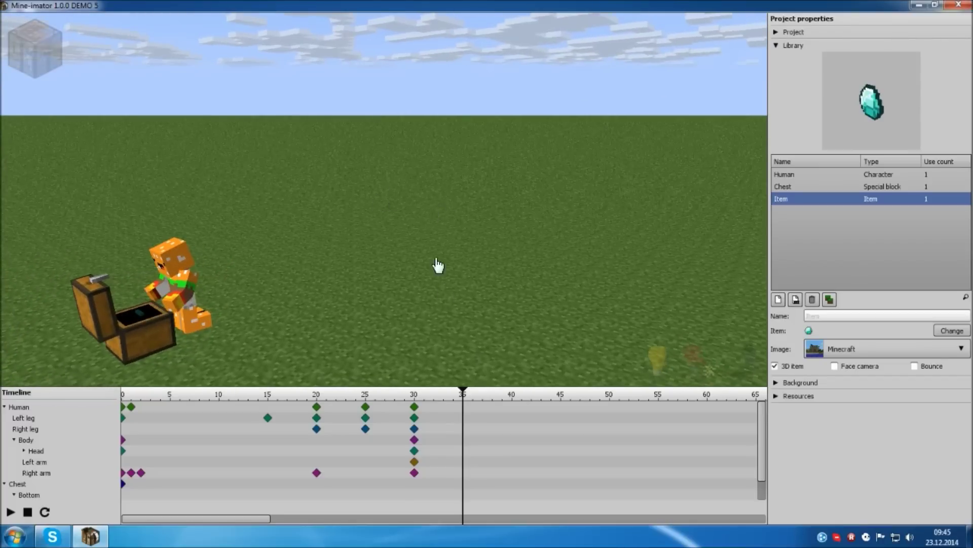
click(191, 306)
right_drag(182, 304, 236, 221)
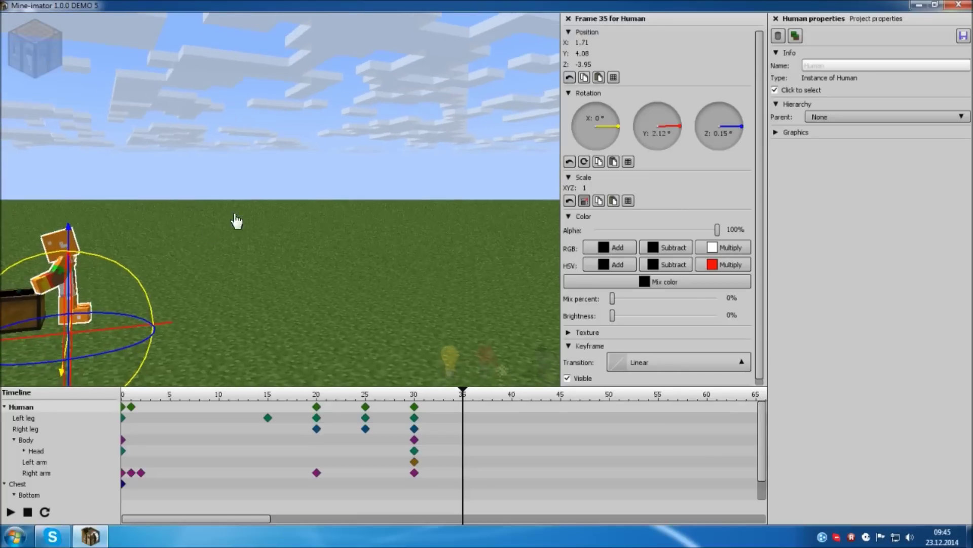
click(42, 284)
drag(137, 290, 91, 318)
drag(154, 358, 82, 206)
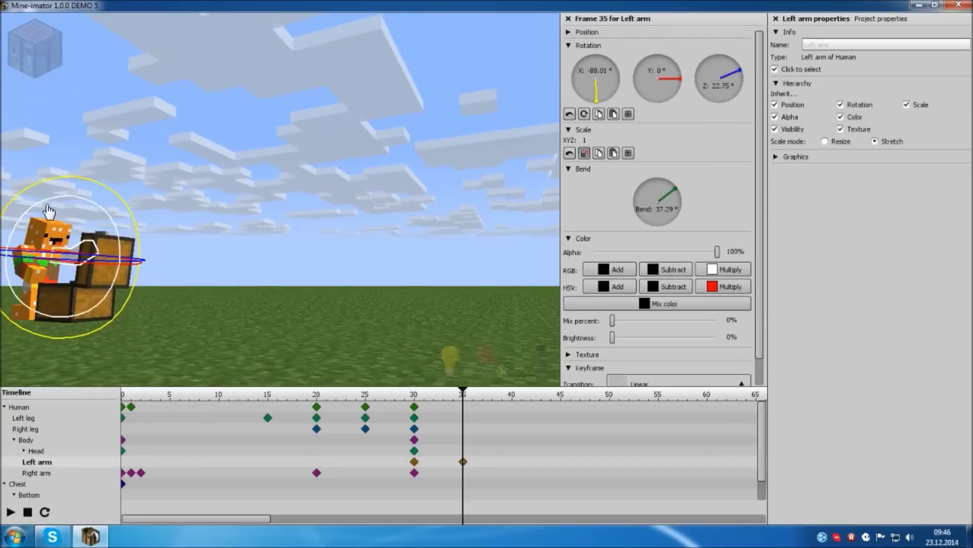
Step: Raise the Human's right arm forward at frame 35, level with the left arm
click(31, 278)
drag(86, 330, 82, 258)
drag(237, 283, 152, 312)
right_drag(259, 304, 426, 302)
Step: Lower the Human's left arm at frame 55 to an X rotation of about -12°
drag(463, 394, 660, 419)
mouse_move(203, 206)
mouse_down()
mouse_move(198, 218)
mouse_move(203, 209)
mouse_up()
click(195, 217)
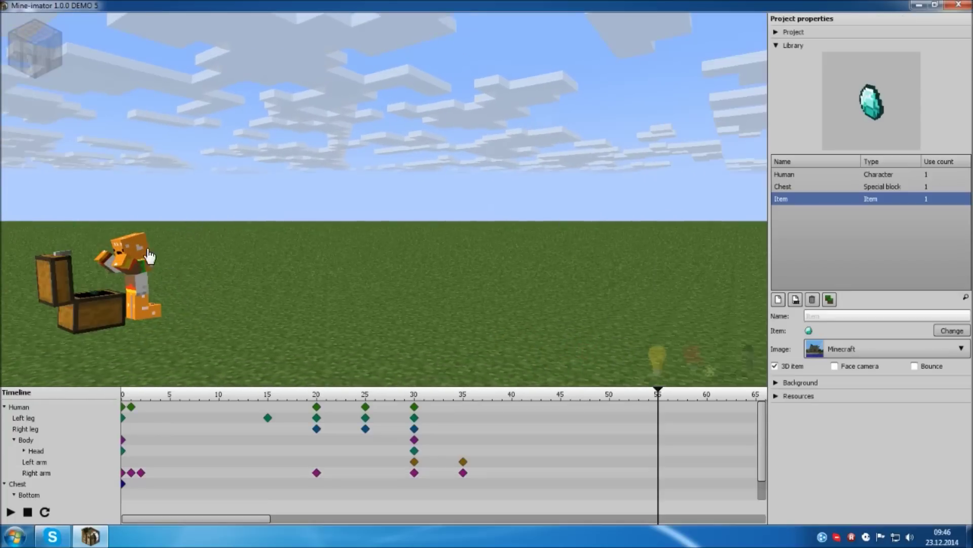
click(129, 270)
drag(116, 287, 113, 285)
click(26, 265)
drag(90, 252, 42, 265)
drag(169, 267, 198, 216)
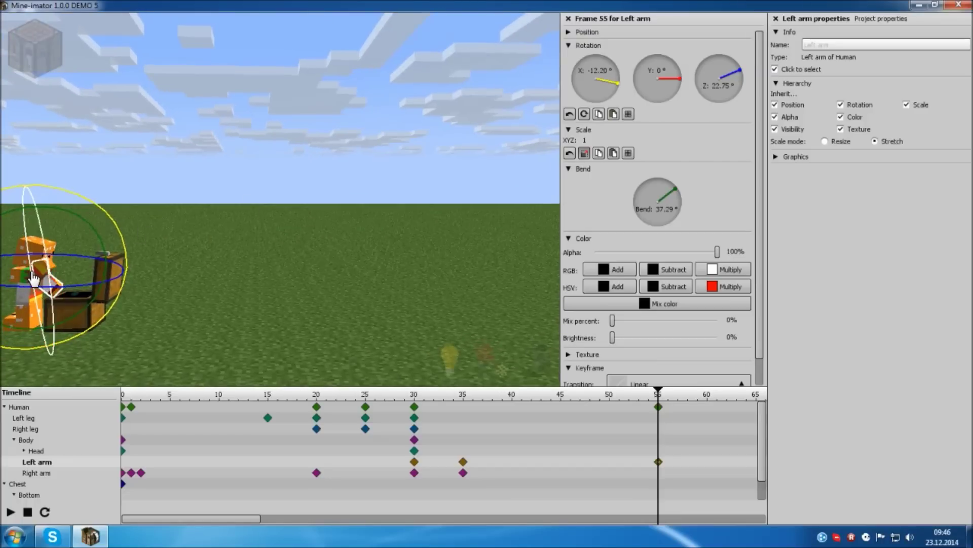
Step: Lower the Human's right arm at frame 55 to an X rotation of about -16°
click(22, 283)
drag(86, 244, 70, 330)
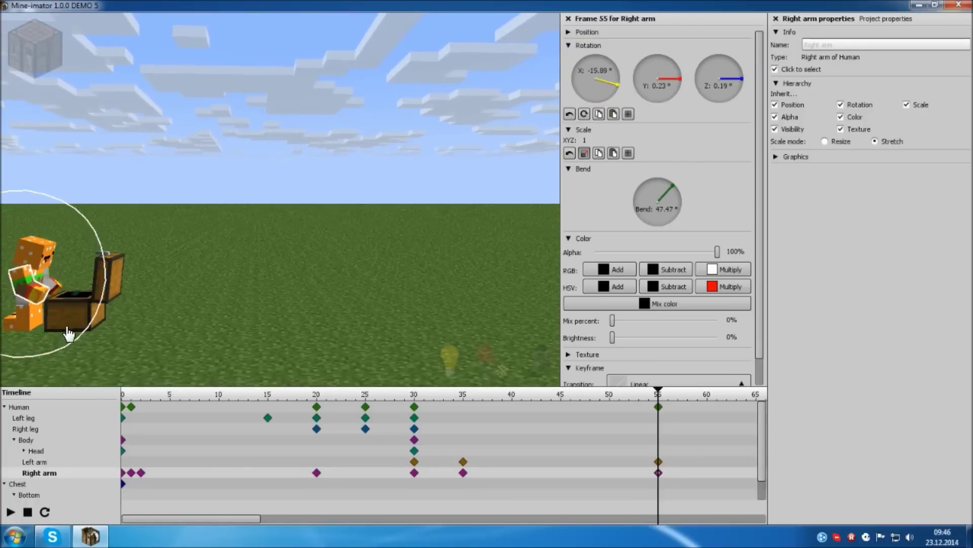
right_drag(193, 285, 208, 297)
right_drag(304, 327, 304, 327)
click(354, 322)
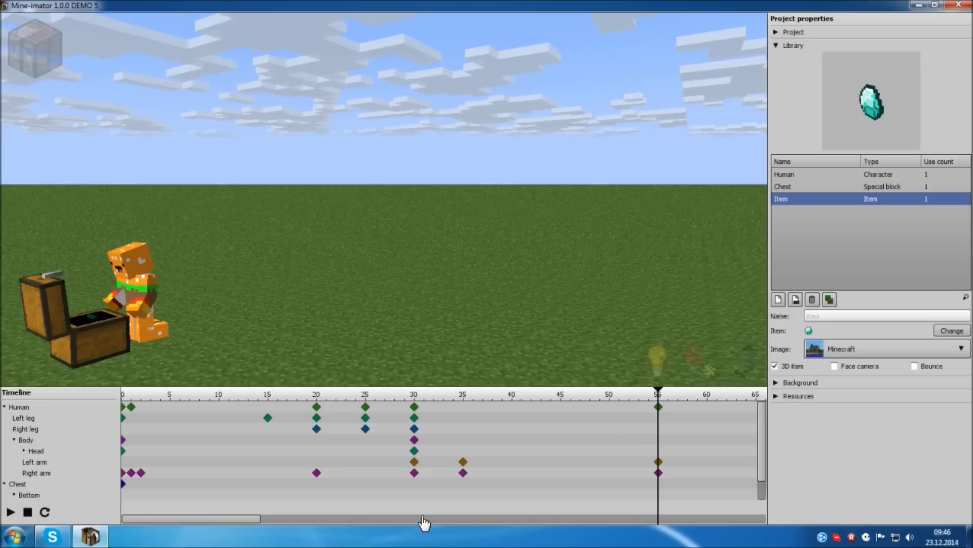
Step: Bend the Human's body forward by about 11° at frame 85
drag(247, 516, 340, 521)
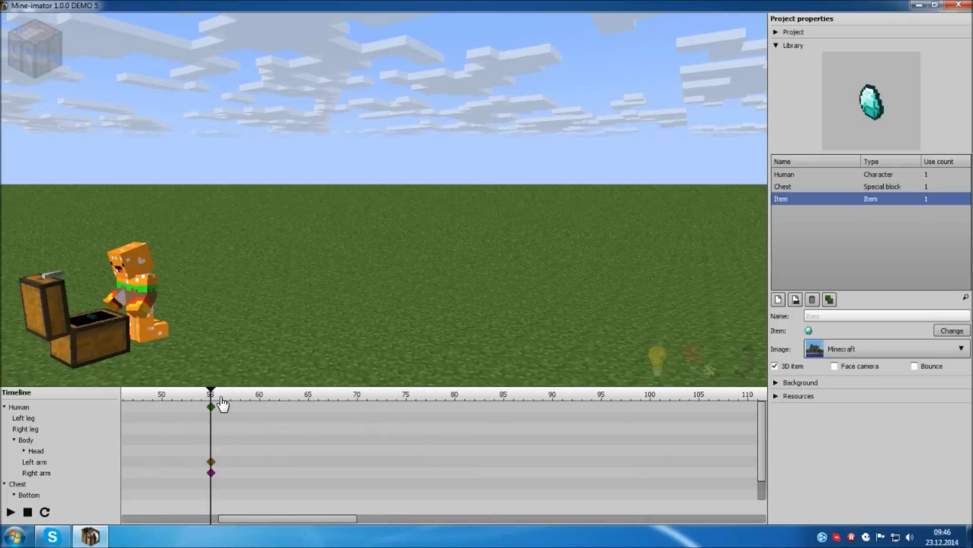
drag(213, 394, 408, 414)
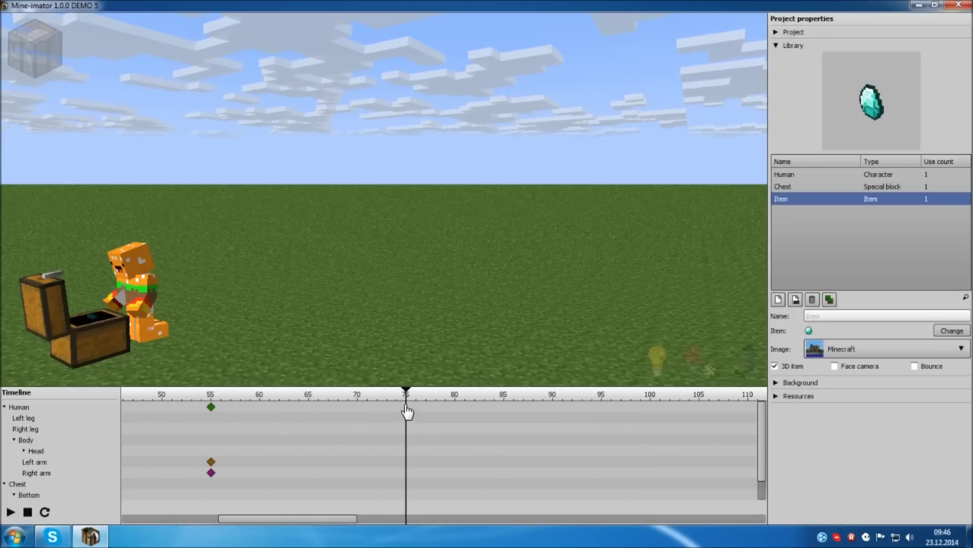
click(259, 395)
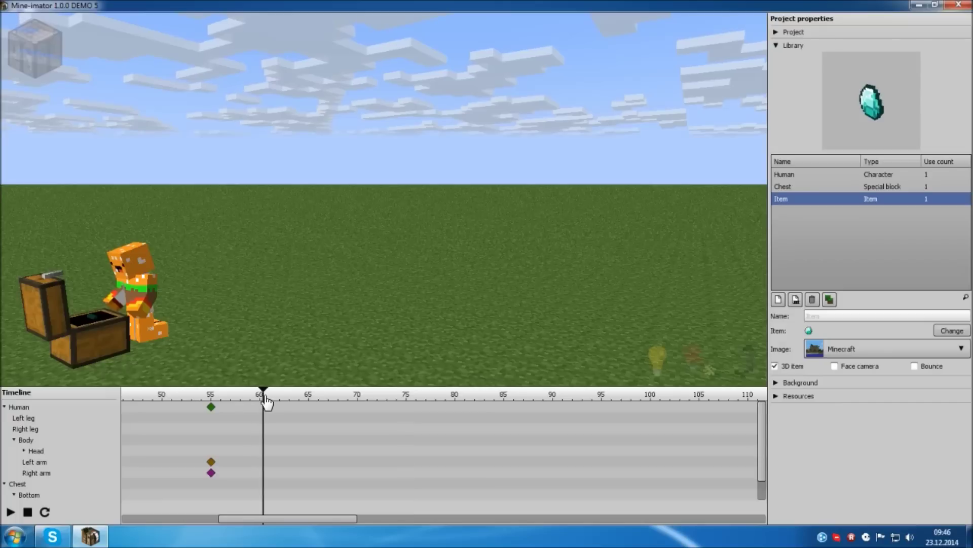
drag(263, 401, 506, 413)
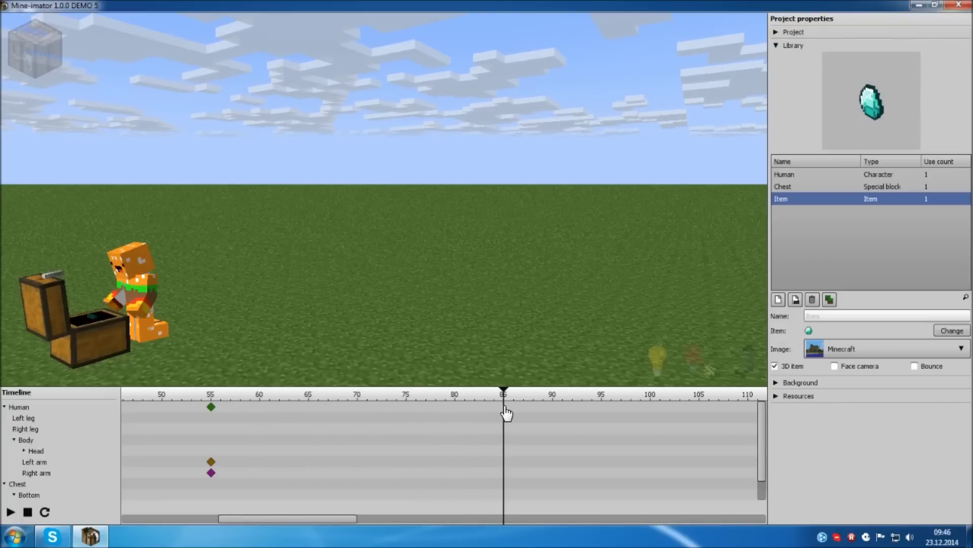
drag(314, 306, 323, 220)
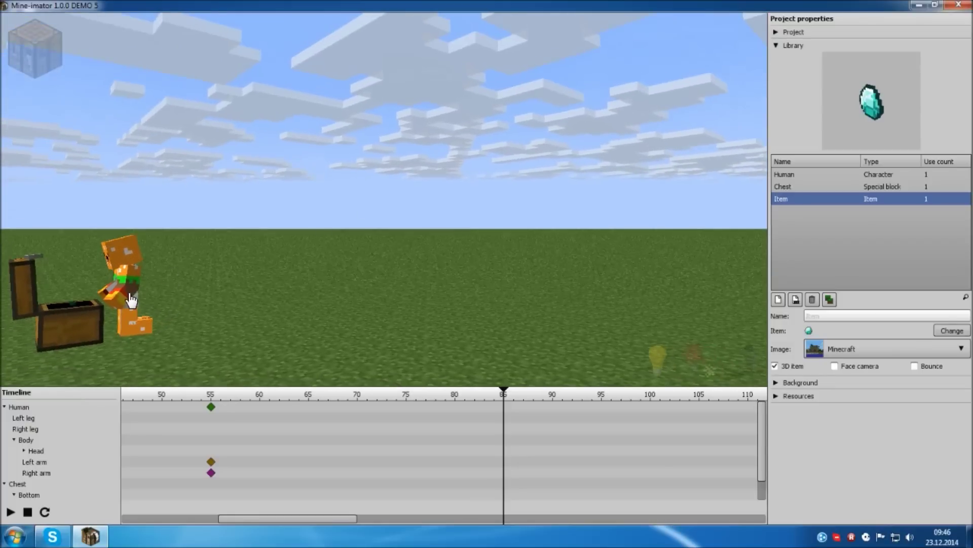
click(127, 289)
drag(190, 218, 228, 215)
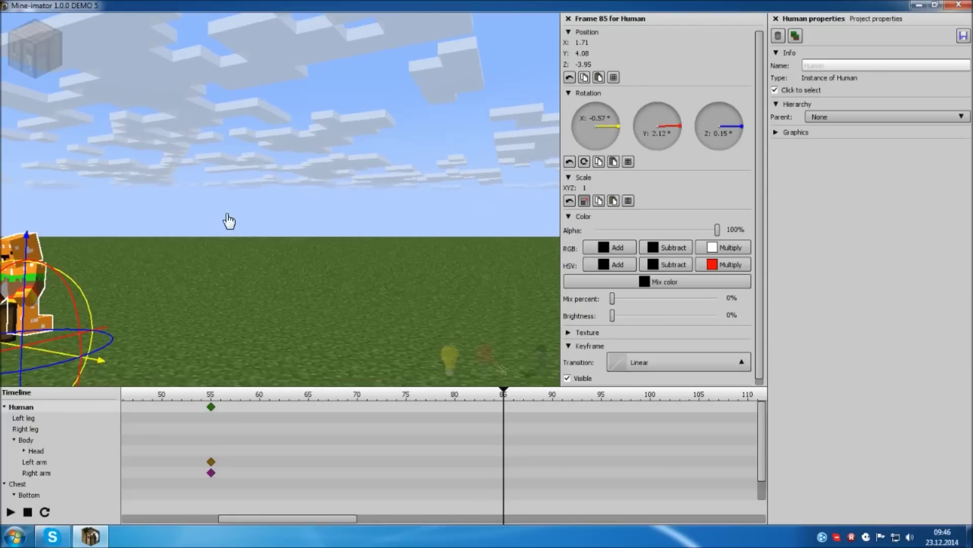
click(13, 279)
right_drag(161, 265, 276, 203)
drag(101, 258, 66, 270)
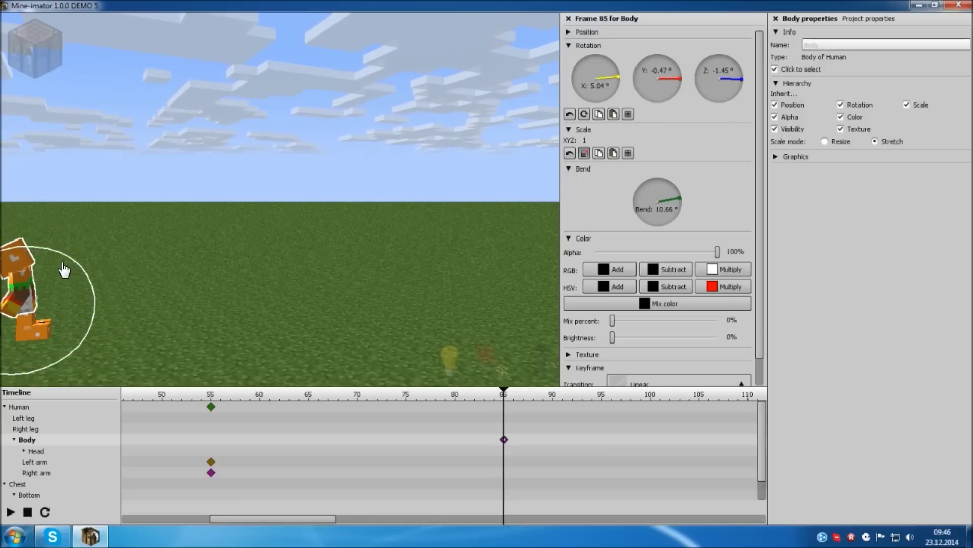
Step: Lean the whole Human toward the chest at frame 85 with an X rotation of about 8°
click(124, 300)
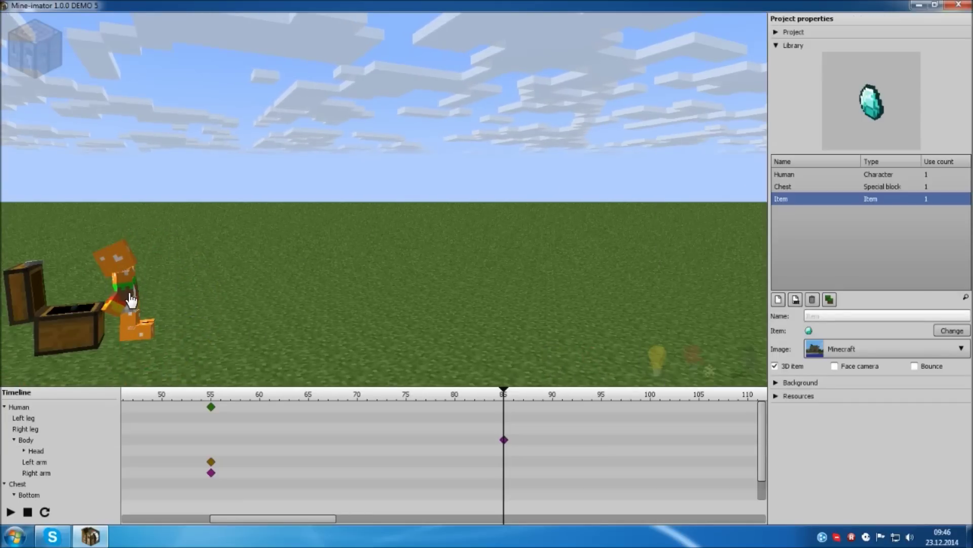
click(131, 308)
drag(116, 308, 95, 308)
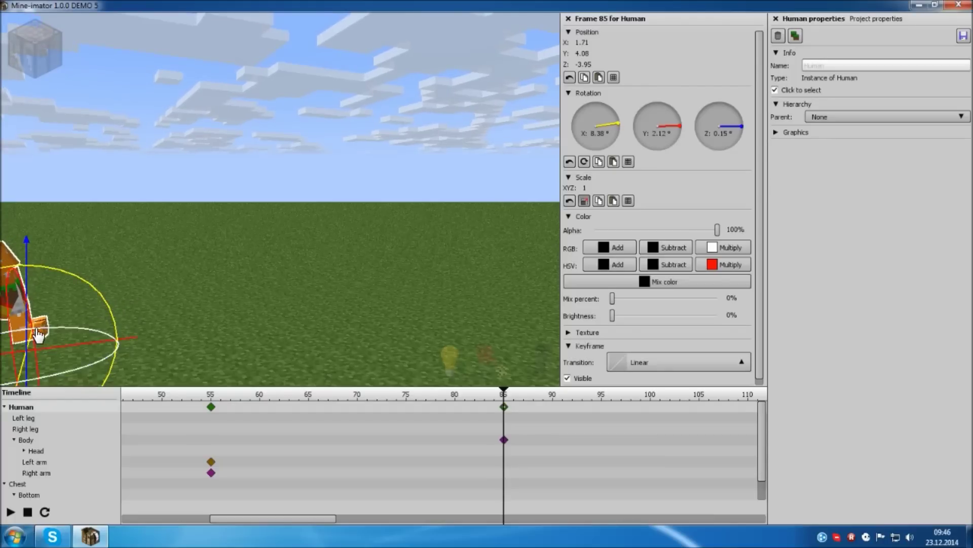
Step: Rotate the legs at frame 85 to X rotations of about 0.3° for the left and 0.9° for the right
click(39, 338)
drag(76, 353, 72, 363)
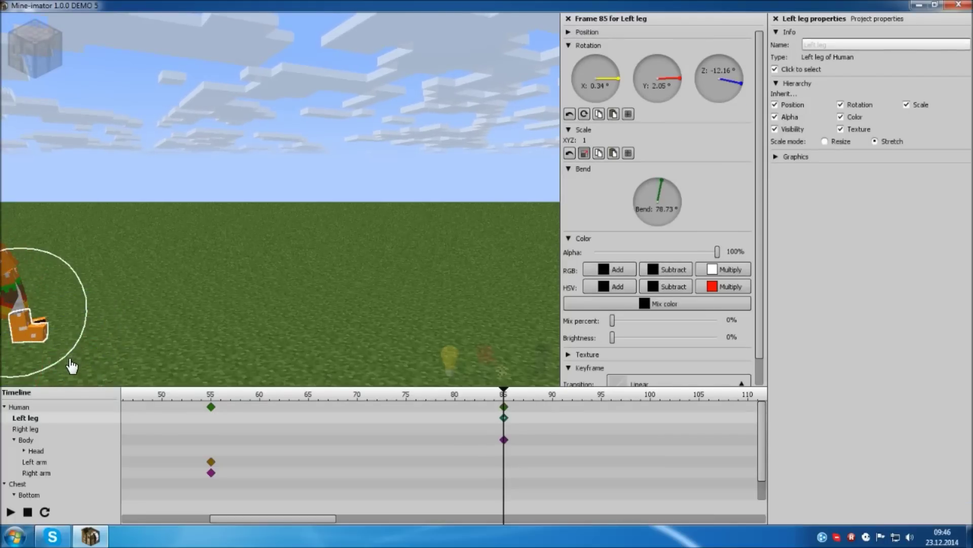
drag(228, 306, 271, 206)
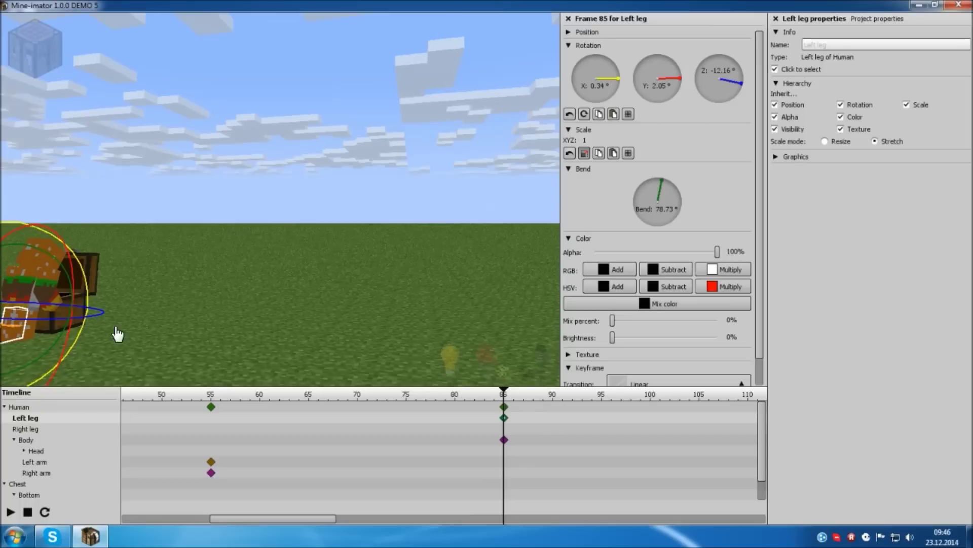
click(33, 330)
drag(52, 351, 236, 189)
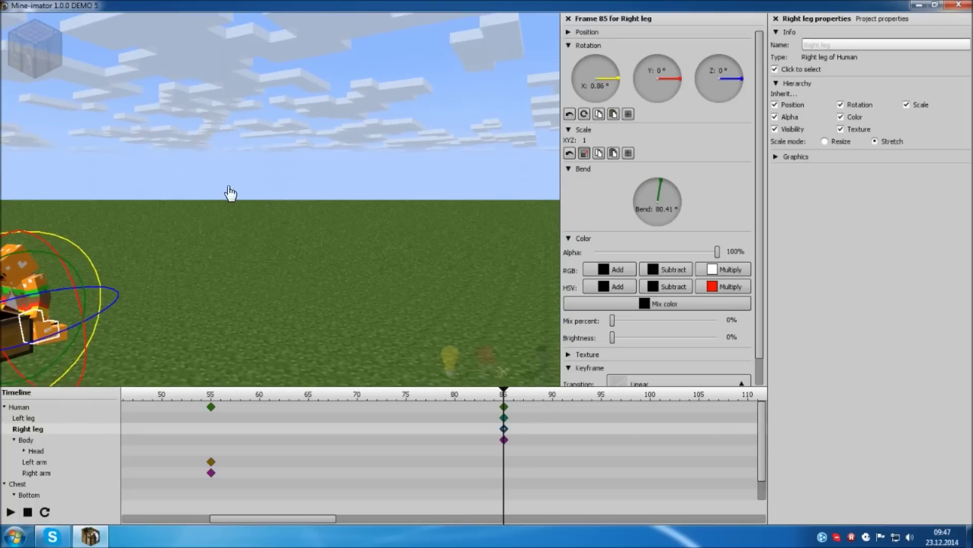
click(178, 190)
Step: Reach the left arm into the chest at frame 85 with X about -59°, Z about -11° and a bend of about -17°
click(143, 289)
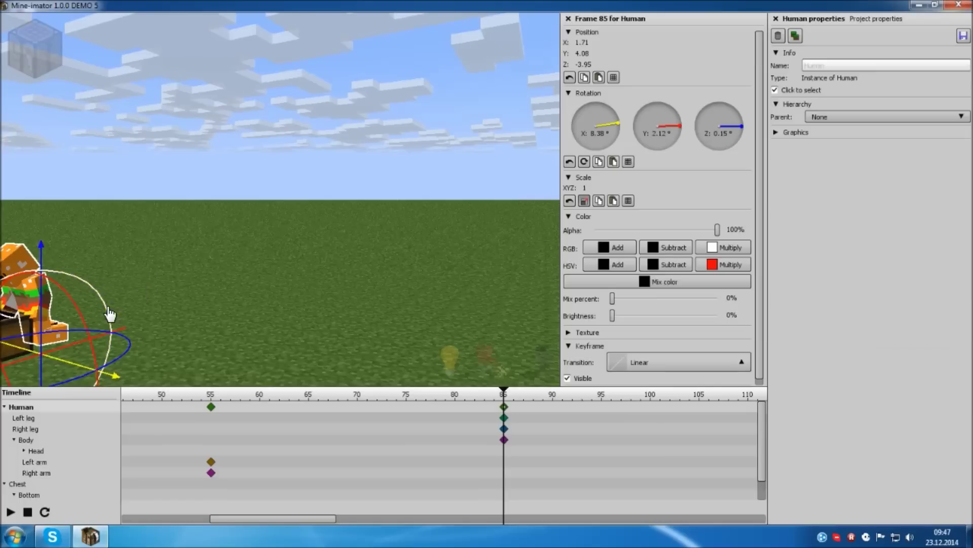
click(41, 301)
drag(81, 330, 198, 337)
drag(126, 296, 83, 345)
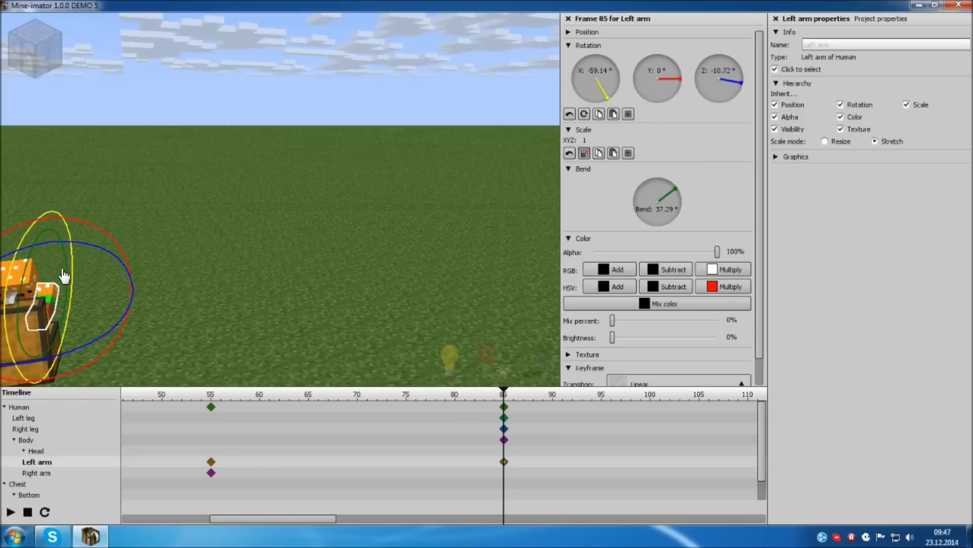
drag(25, 268, 20, 296)
drag(198, 304, 101, 295)
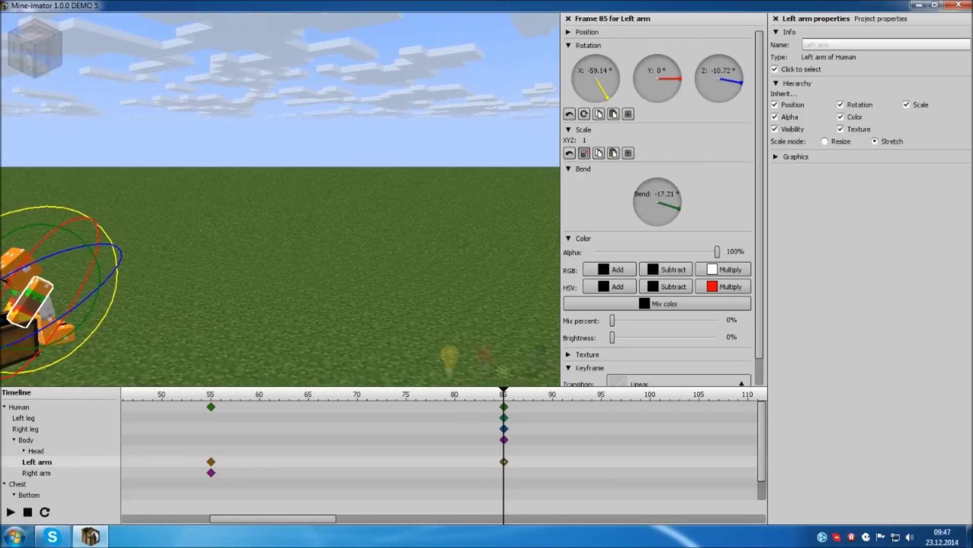
click(165, 209)
right_drag(278, 216, 419, 232)
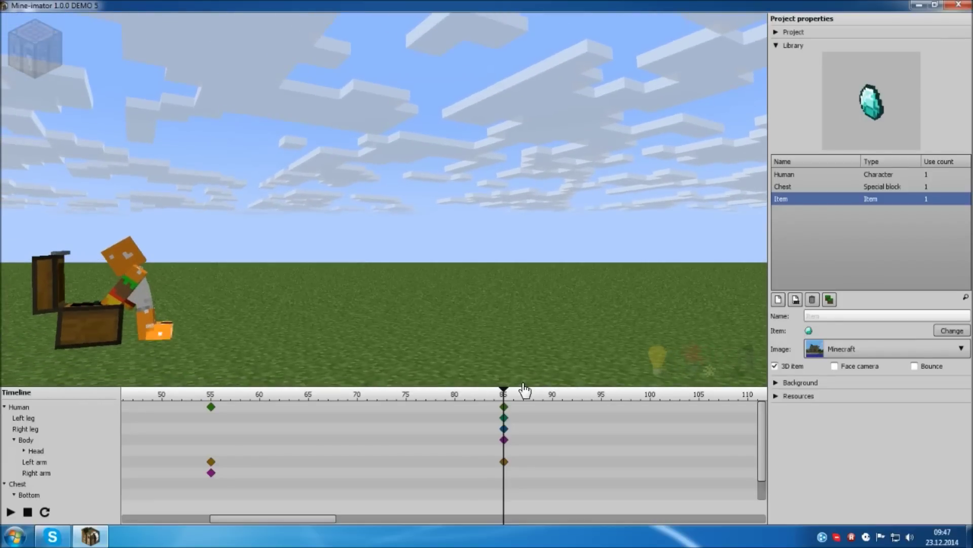
Step: Raise the Human's left arm out of the chest at frame 95 with an X rotation of about -138°
drag(502, 389, 601, 403)
drag(218, 193, 235, 200)
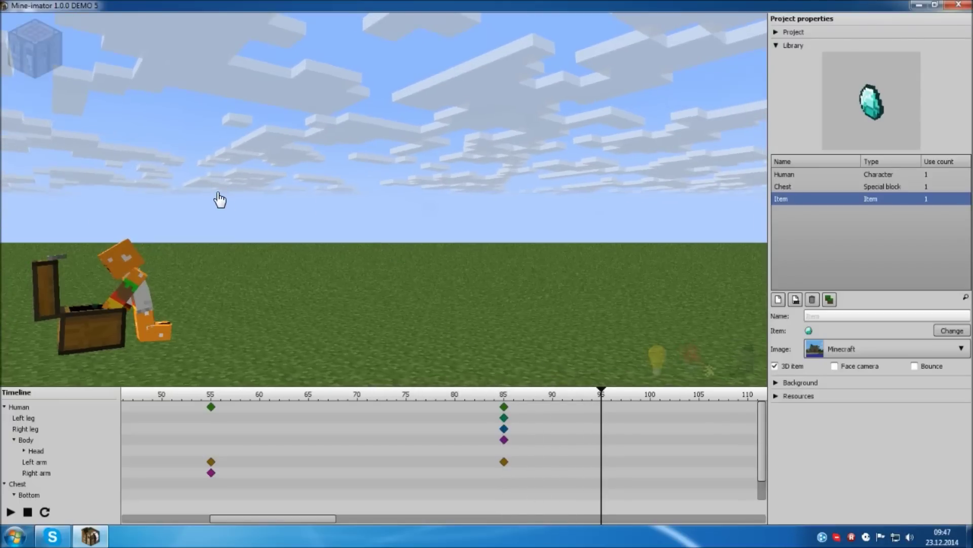
click(97, 314)
right_drag(71, 325, 134, 249)
drag(274, 218, 273, 201)
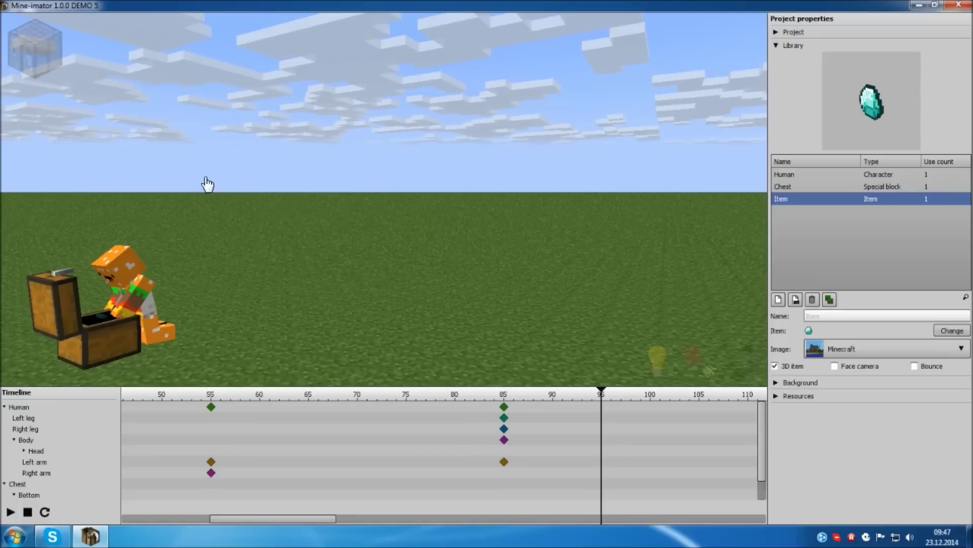
drag(145, 167, 390, 220)
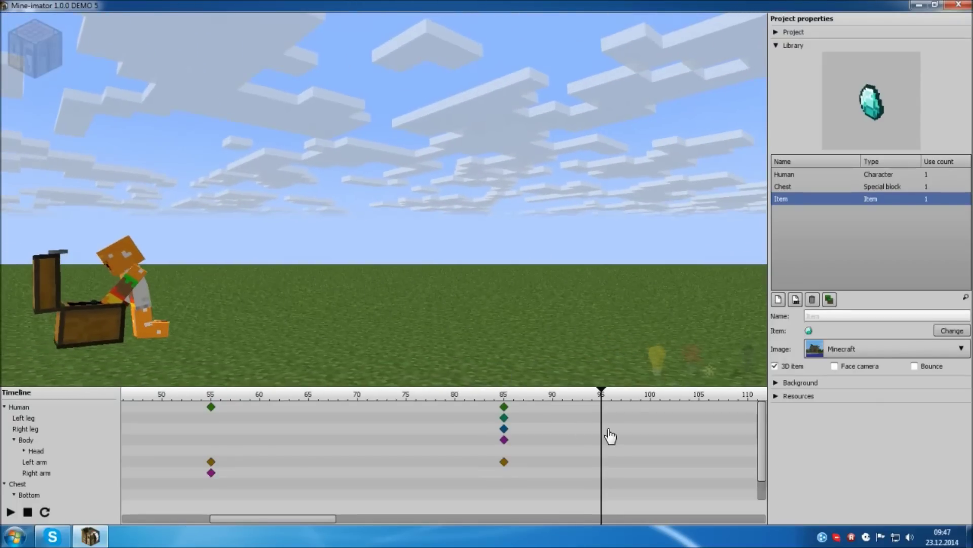
drag(373, 319, 344, 201)
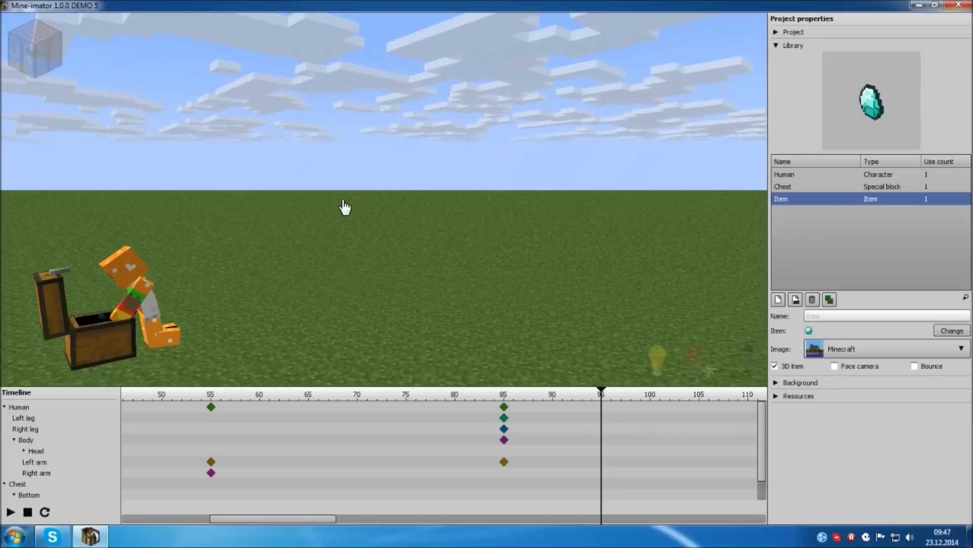
click(136, 303)
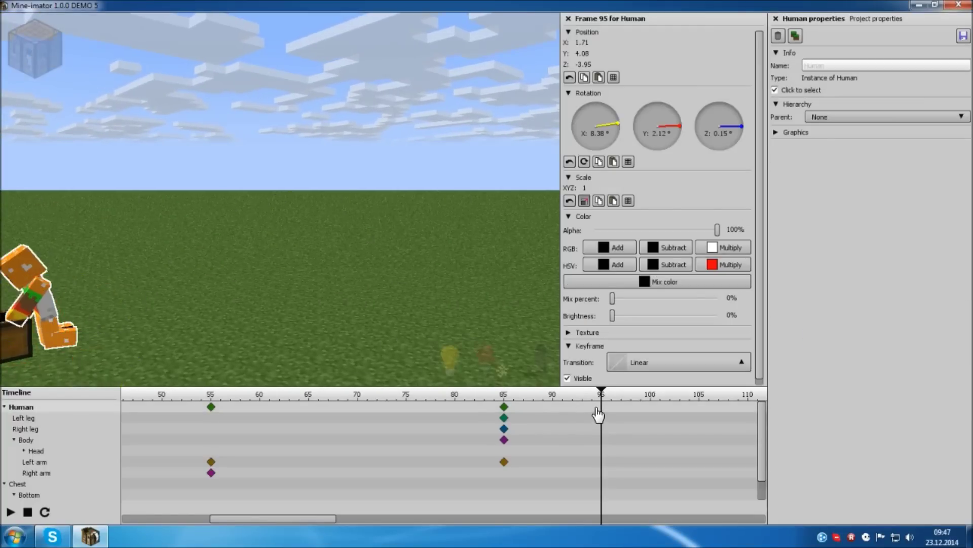
right_drag(304, 300, 108, 237)
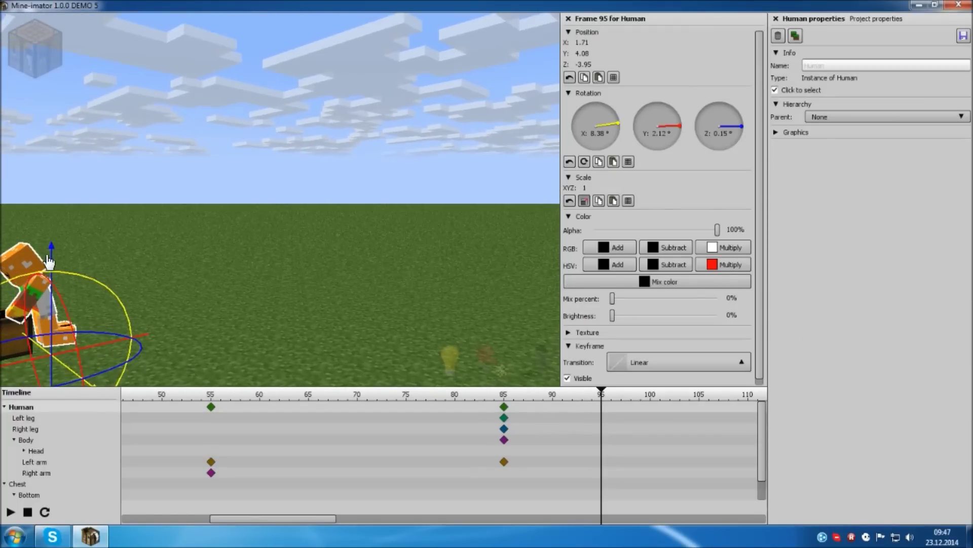
click(37, 295)
drag(55, 219, 35, 298)
drag(114, 209, 122, 216)
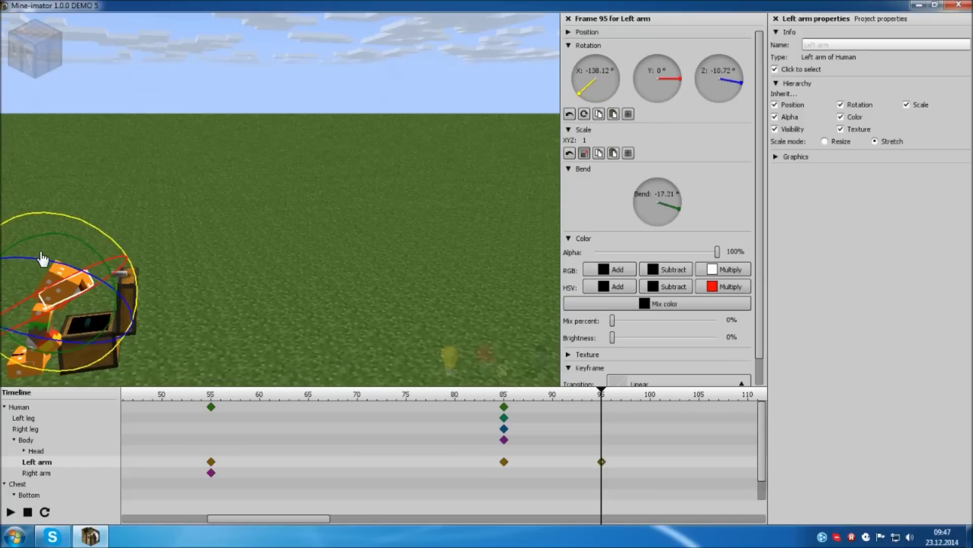
Step: Tilt the Human's head at frame 95 to an X rotation of about -42° and a Z rotation of about 27°
click(56, 279)
drag(130, 266, 63, 244)
drag(293, 266, 208, 267)
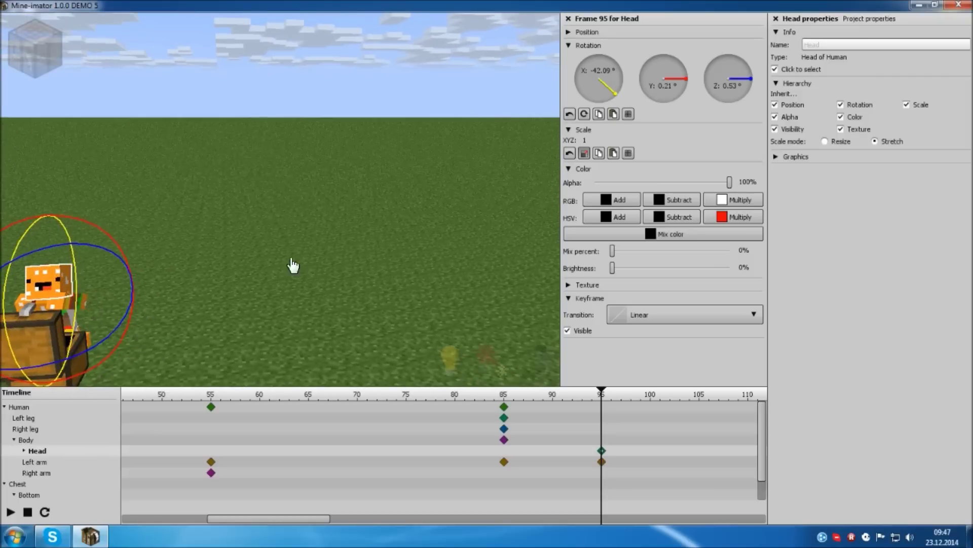
drag(95, 358, 126, 340)
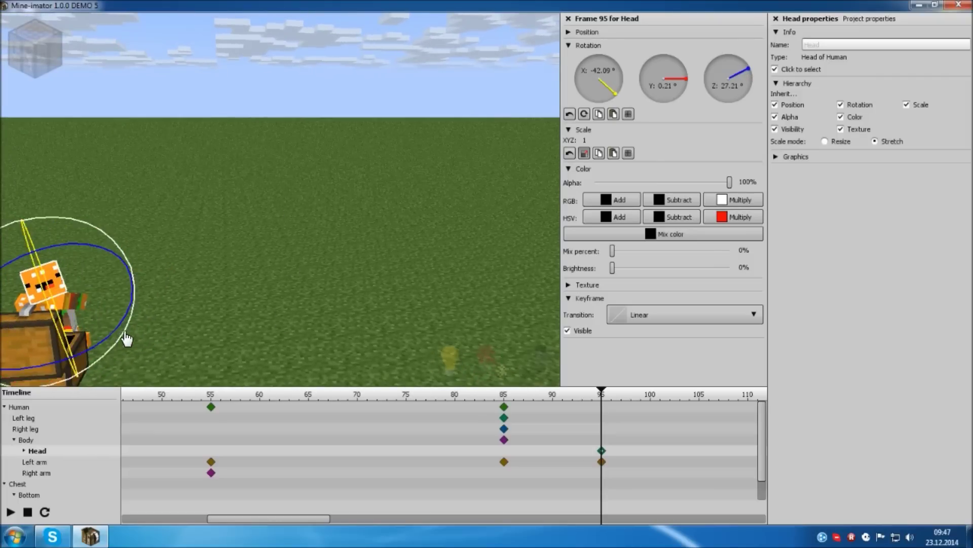
right_drag(288, 318, 315, 355)
drag(291, 242, 292, 222)
click(292, 222)
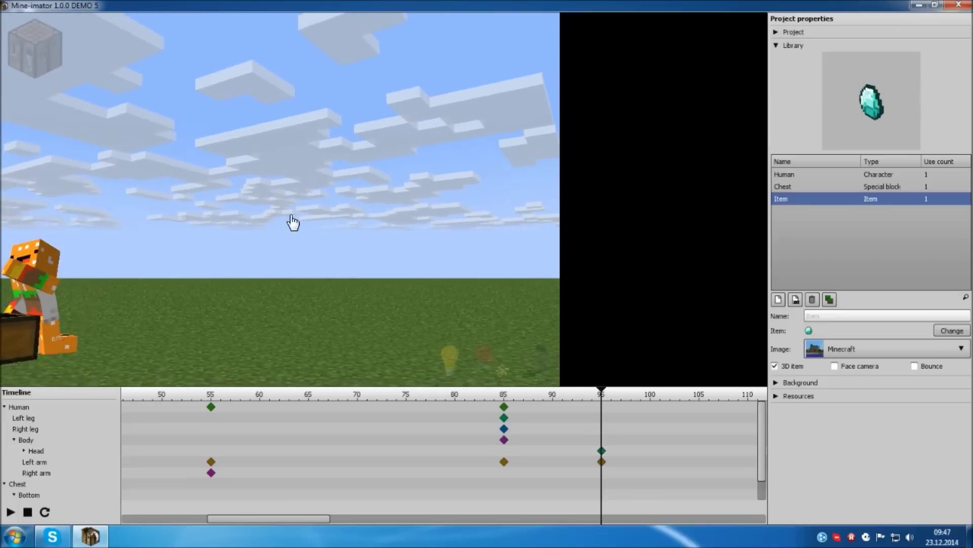
Step: Move the diamond out of the chest to the Human's raised hand at frame 95, at about Y 15.90 and Z 15.36
right_drag(129, 375, 375, 197)
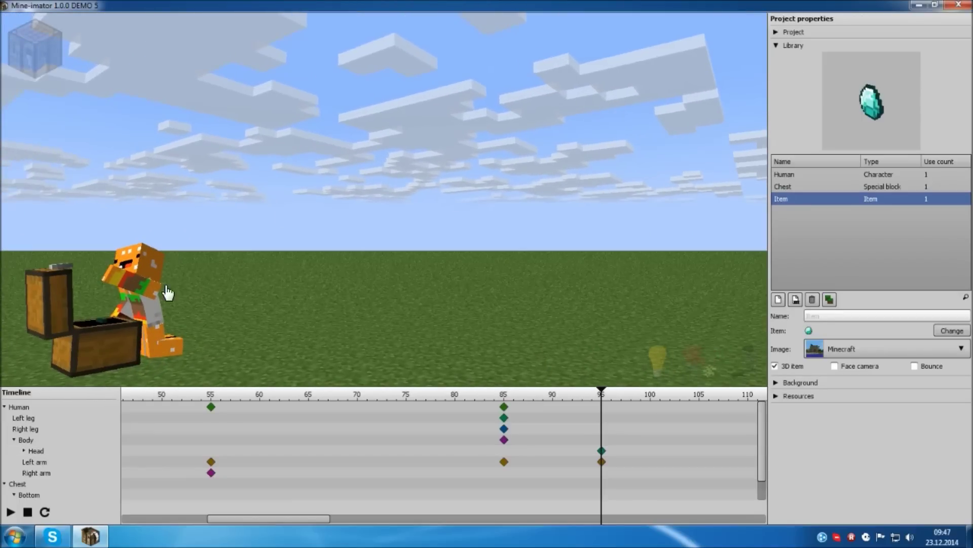
click(109, 326)
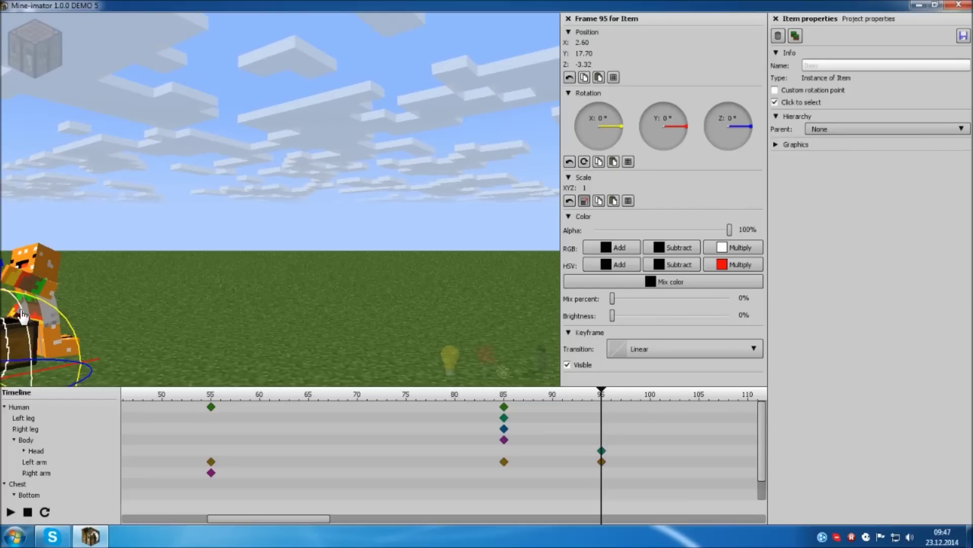
drag(3, 273, 46, 242)
drag(94, 295, 246, 340)
drag(114, 343, 120, 341)
drag(20, 228, 20, 210)
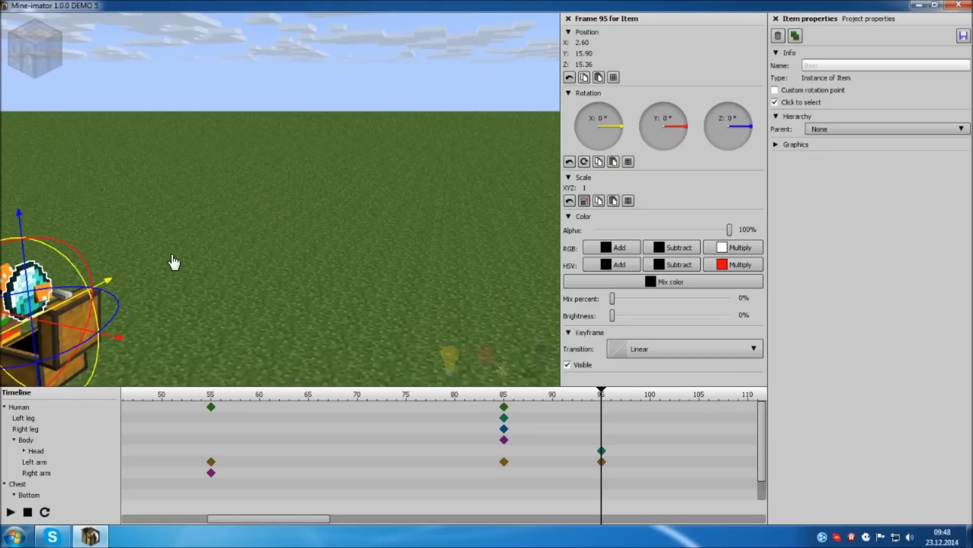
drag(169, 255, 66, 260)
drag(397, 273, 397, 231)
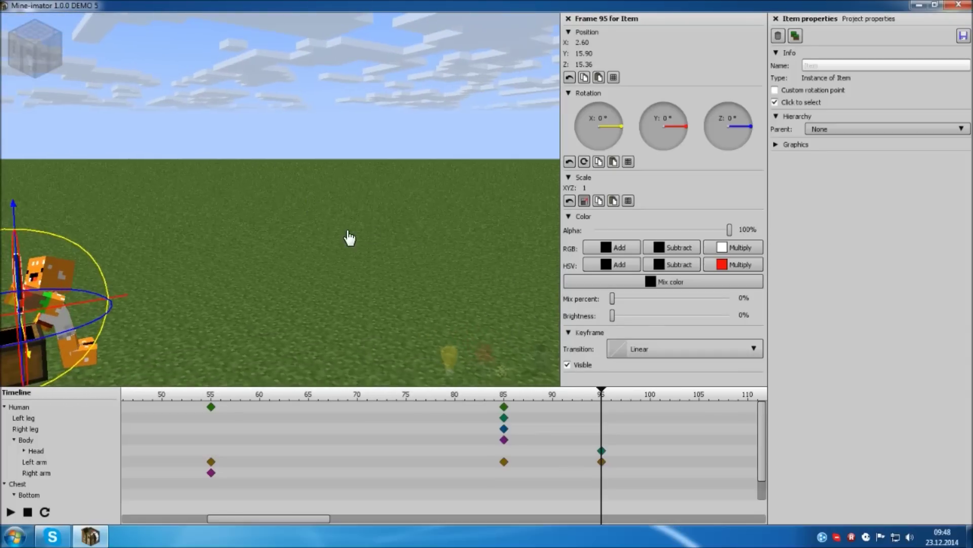
click(330, 251)
right_drag(374, 203, 373, 203)
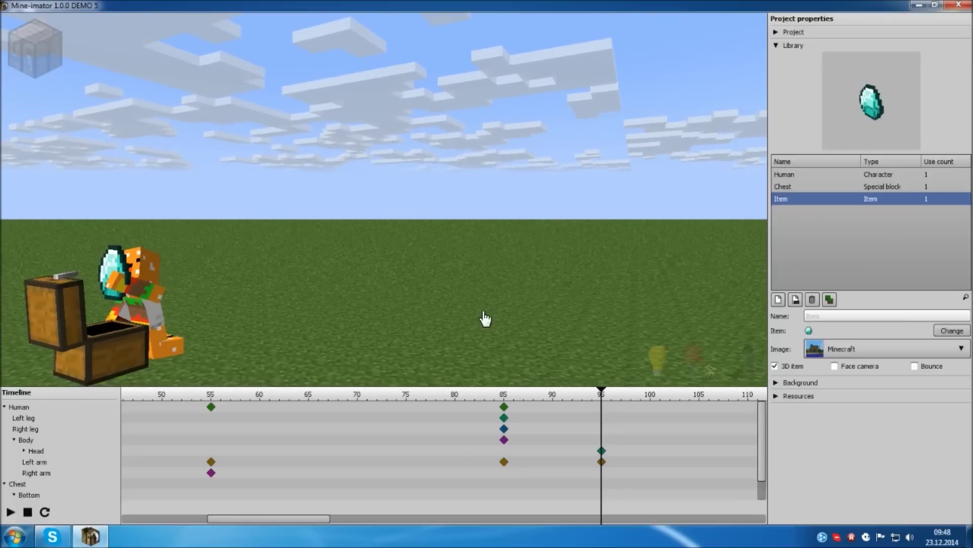
Step: Examine the pose of the Human and its body at frame 130
drag(604, 399, 738, 419)
drag(313, 518, 413, 519)
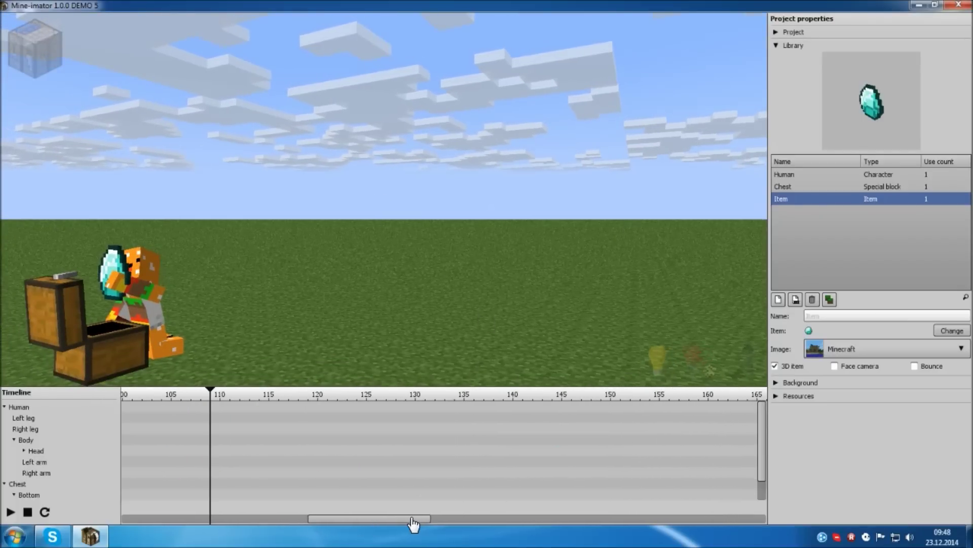
drag(213, 397, 418, 405)
drag(356, 319, 221, 278)
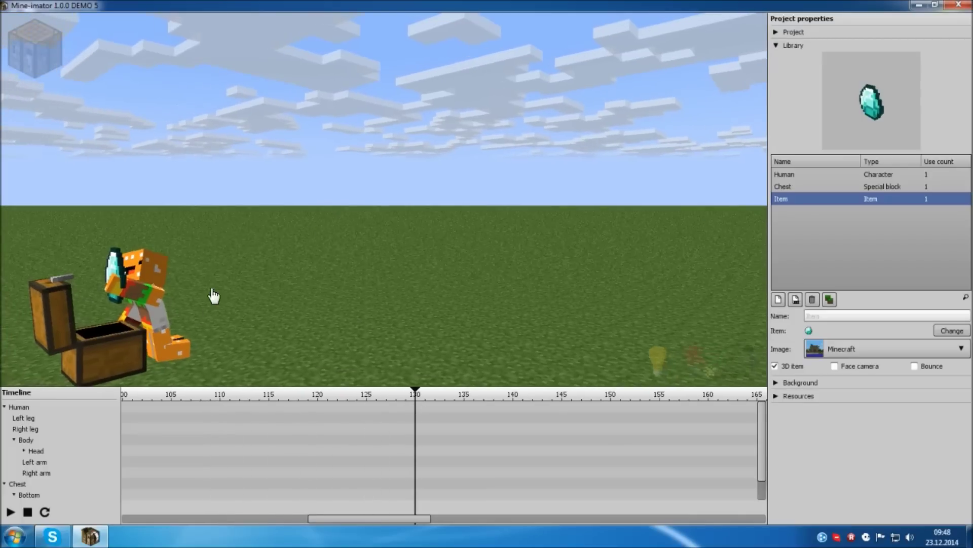
click(158, 325)
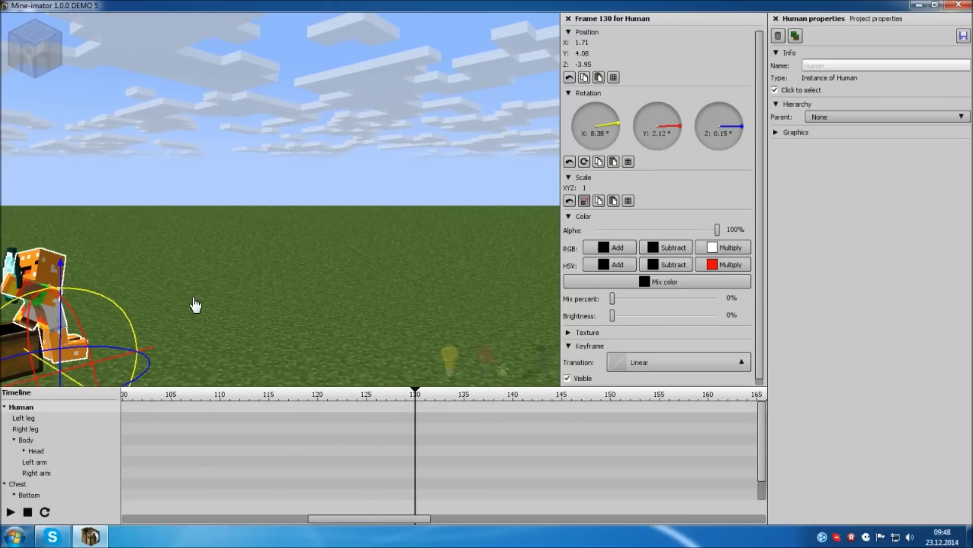
middle_drag(209, 301, 271, 215)
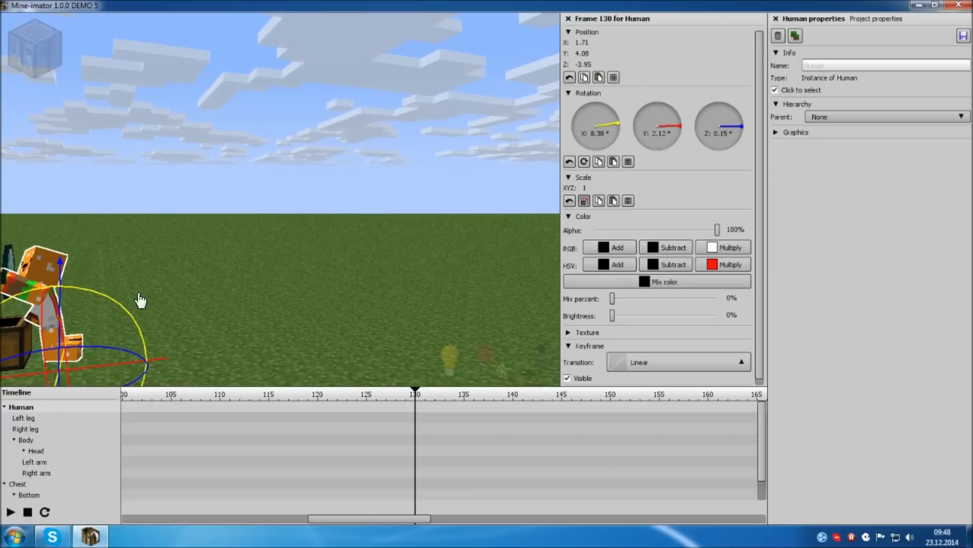
click(53, 321)
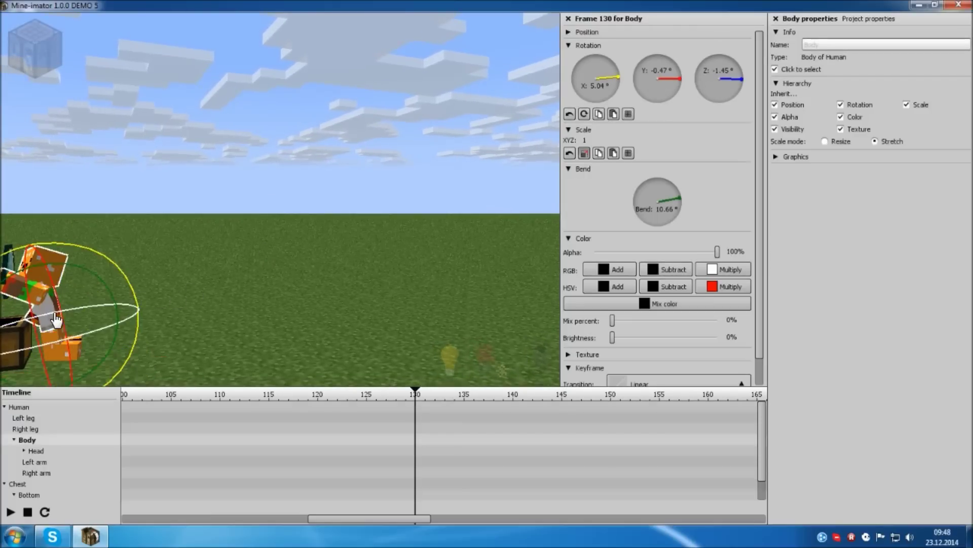
click(180, 285)
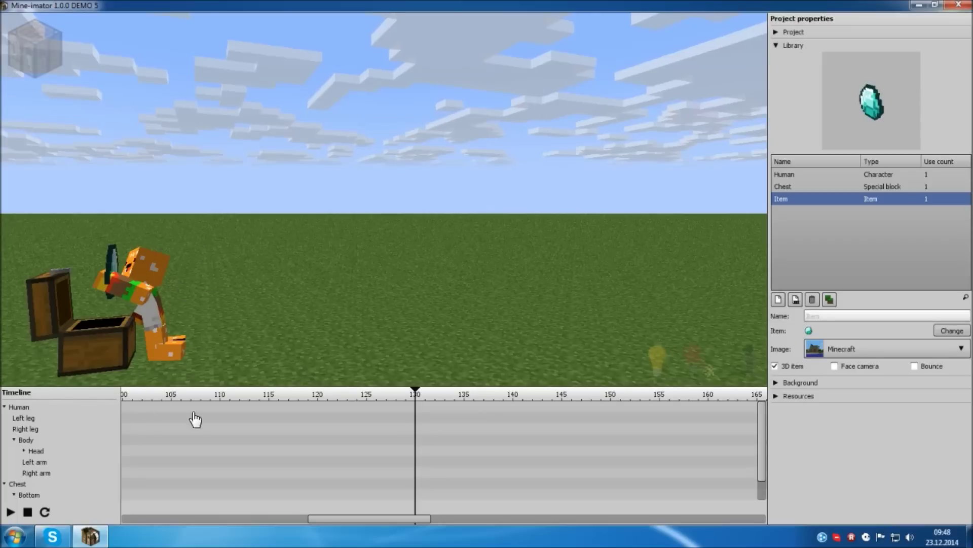
Step: Return to frame 0 and adjust the Human's starting pose by rotating the right leg and lowering the left arm to its side
drag(327, 518, 109, 530)
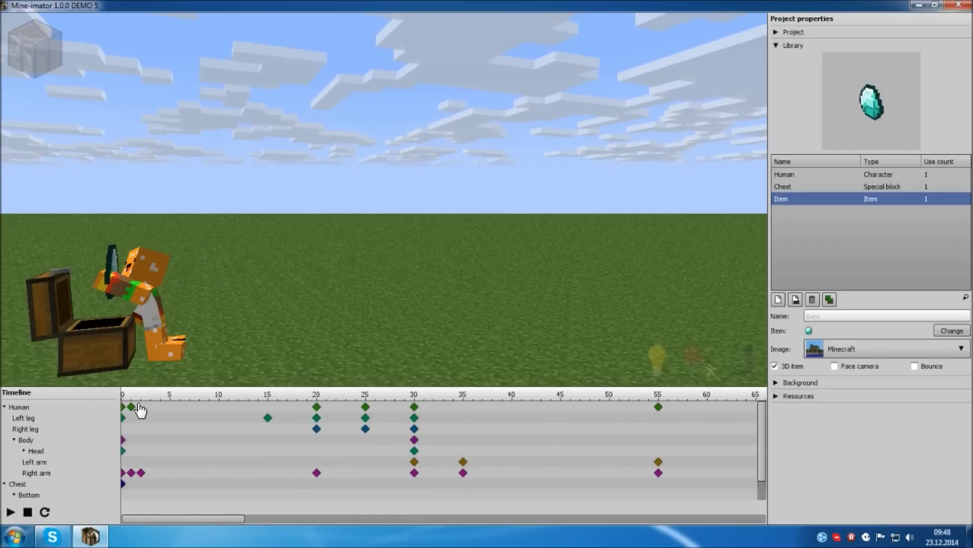
drag(135, 396, 108, 401)
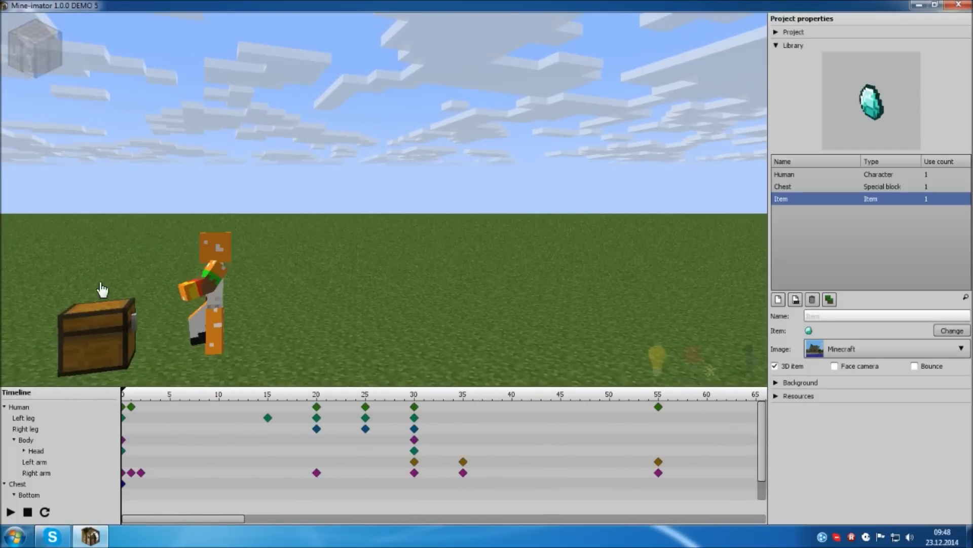
drag(108, 210, 271, 206)
mouse_move(263, 326)
mouse_down()
mouse_move(288, 355)
mouse_move(264, 326)
mouse_up()
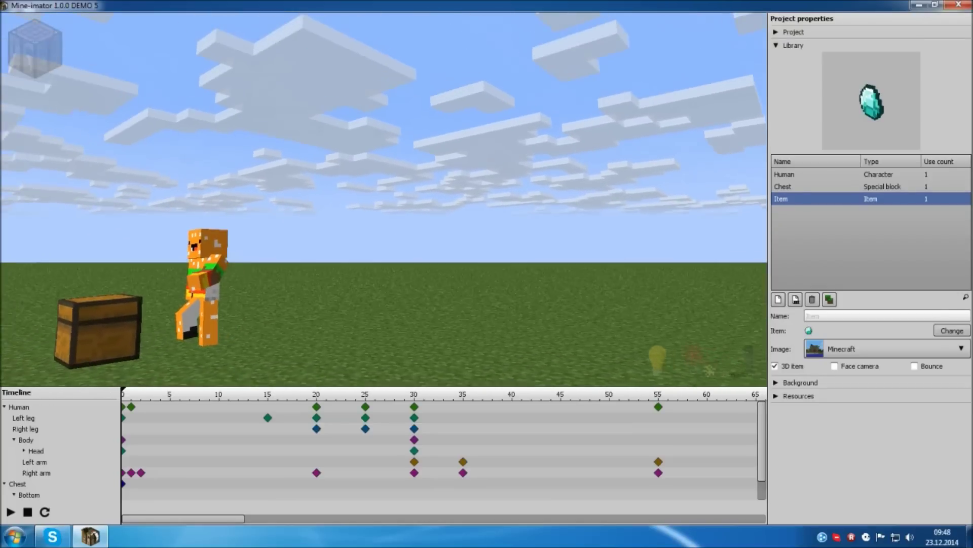
click(189, 335)
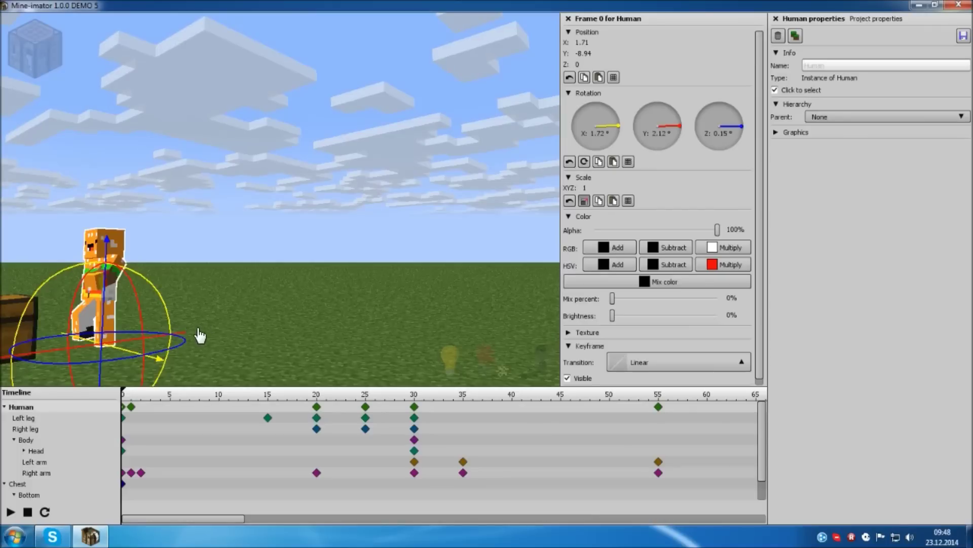
click(85, 324)
drag(130, 348, 100, 326)
mouse_move(62, 358)
mouse_down()
mouse_move(111, 359)
mouse_move(164, 327)
mouse_move(152, 366)
mouse_move(139, 333)
mouse_move(169, 308)
mouse_move(147, 337)
mouse_move(169, 337)
mouse_move(75, 355)
mouse_up()
click(108, 274)
click(120, 102)
Step: Save the project and check its test folder under Saved Games > Mine-imator > Projects in Windows Explorer
mouse_move(35, 58)
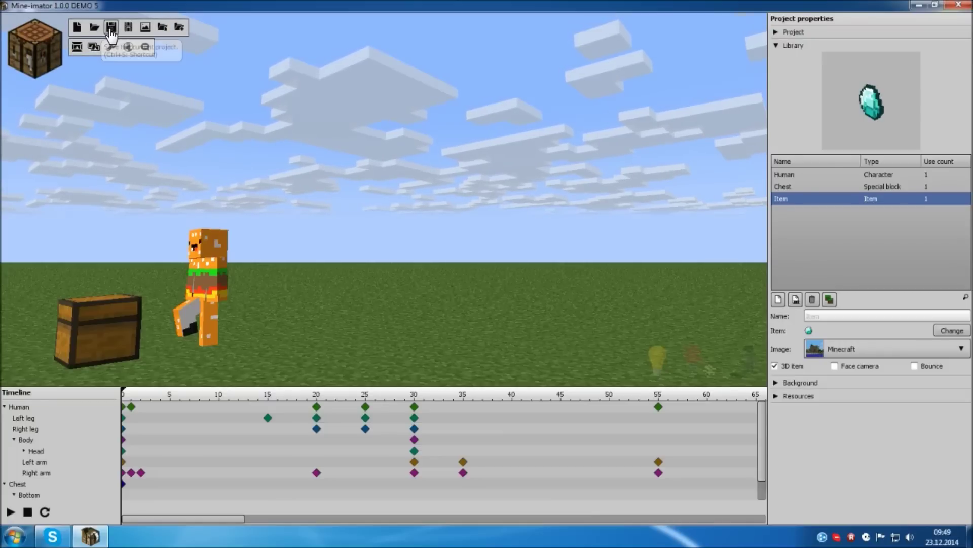
click(7, 536)
click(193, 219)
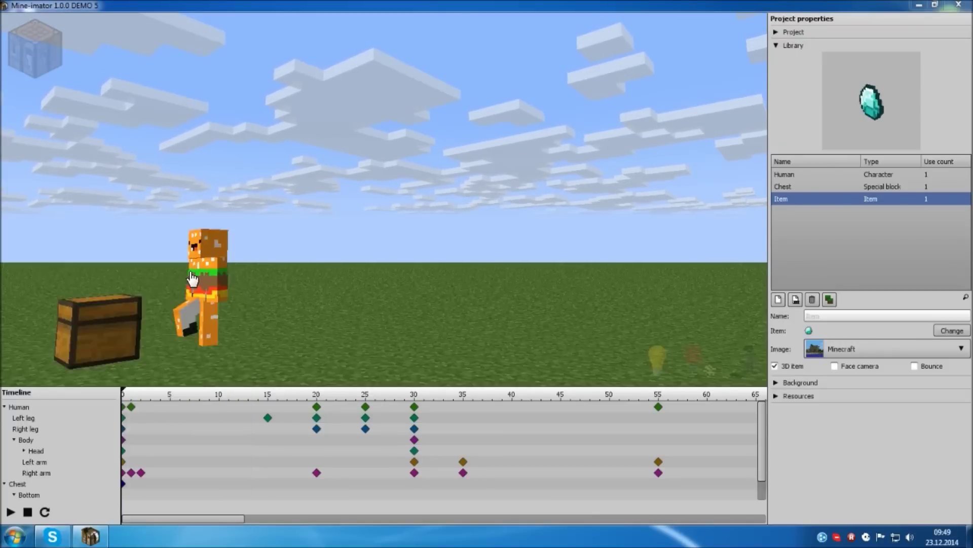
double_click(187, 203)
double_click(161, 167)
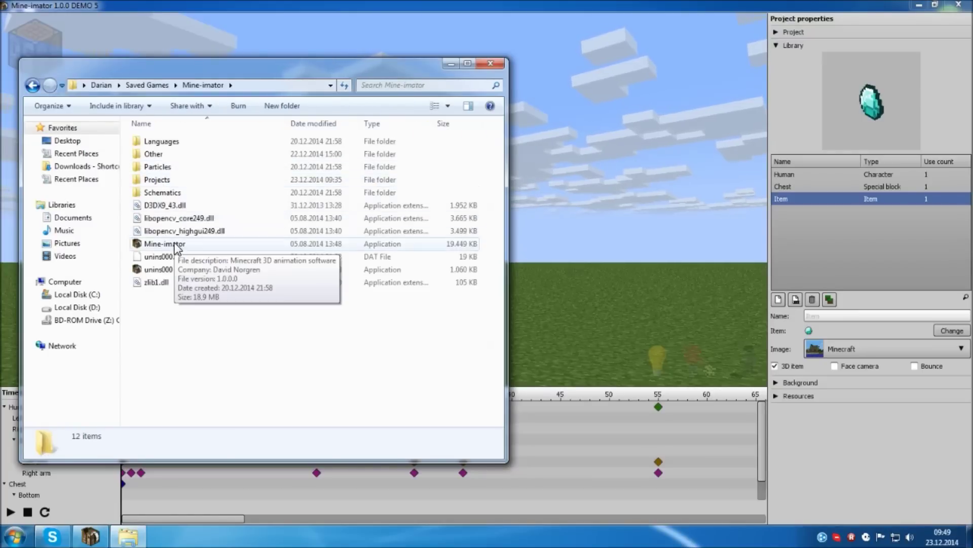
double_click(163, 180)
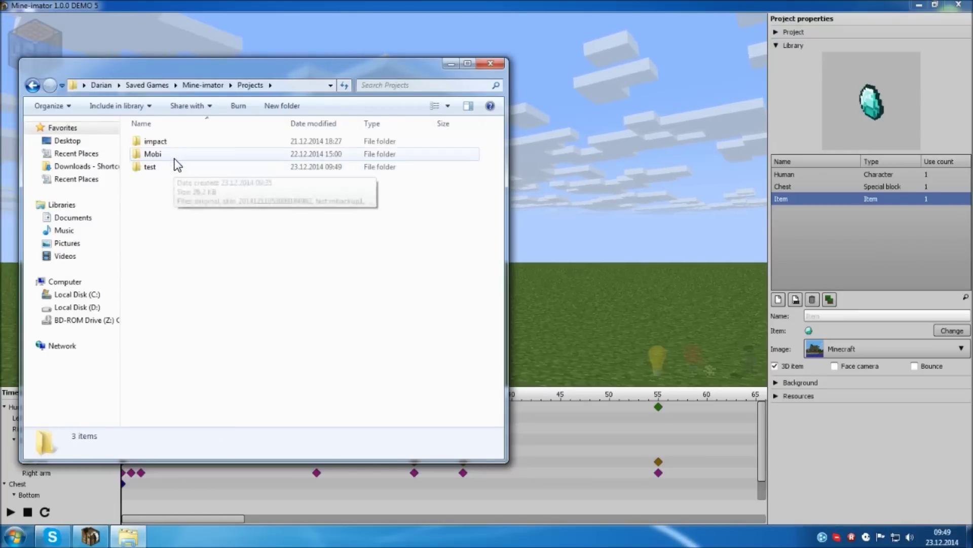
drag(172, 208, 187, 174)
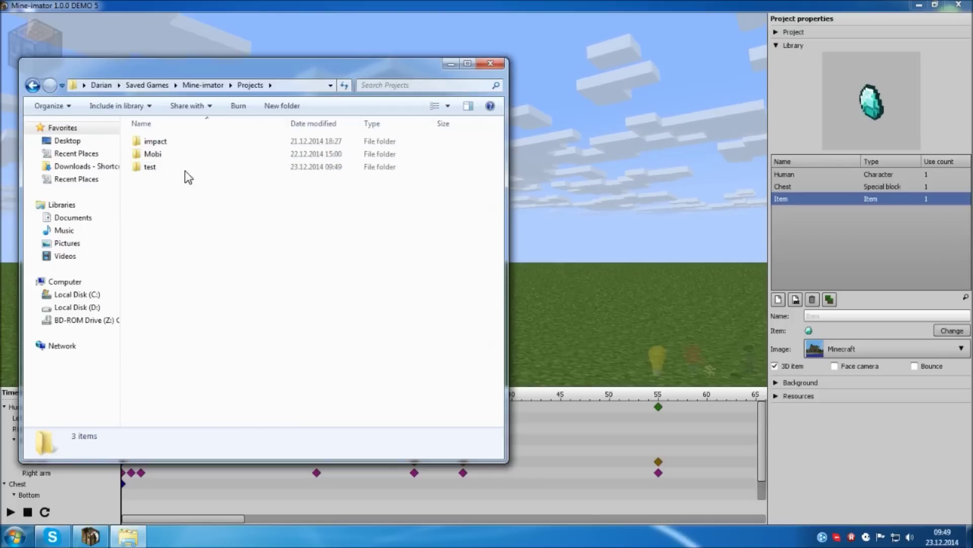
click(490, 63)
Step: Play the animation from frame 0 past the last keyframes, pause it and return the marker to frame 0
drag(384, 201, 379, 199)
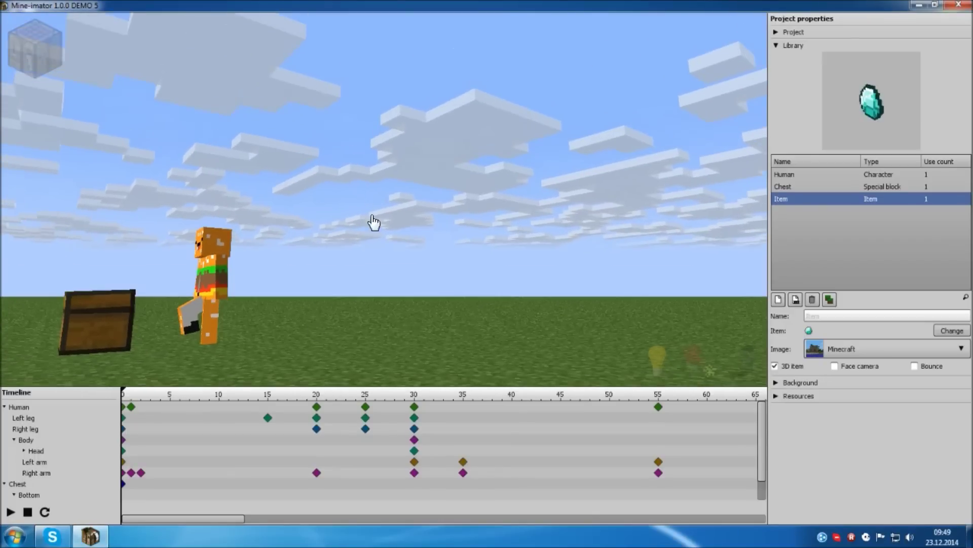
click(11, 517)
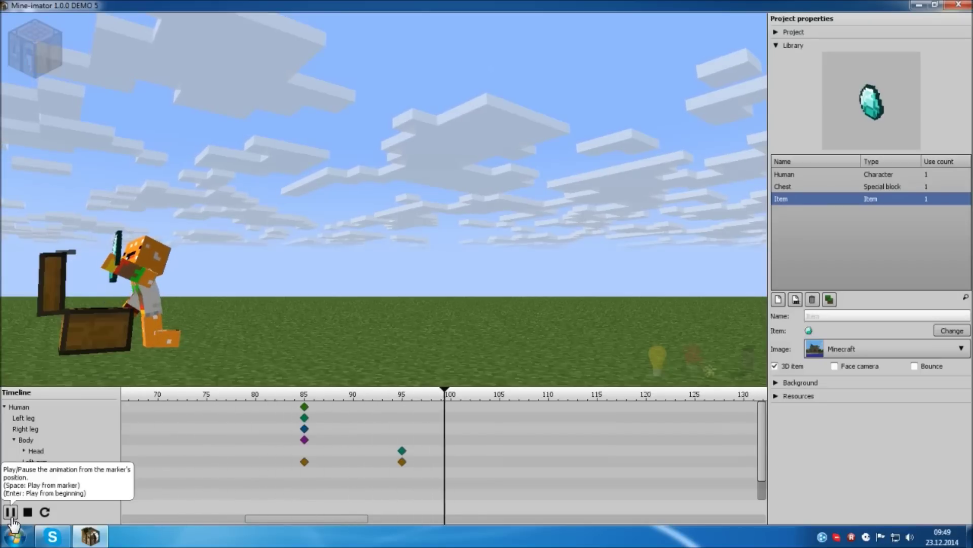
click(11, 518)
drag(337, 519, 187, 521)
click(127, 403)
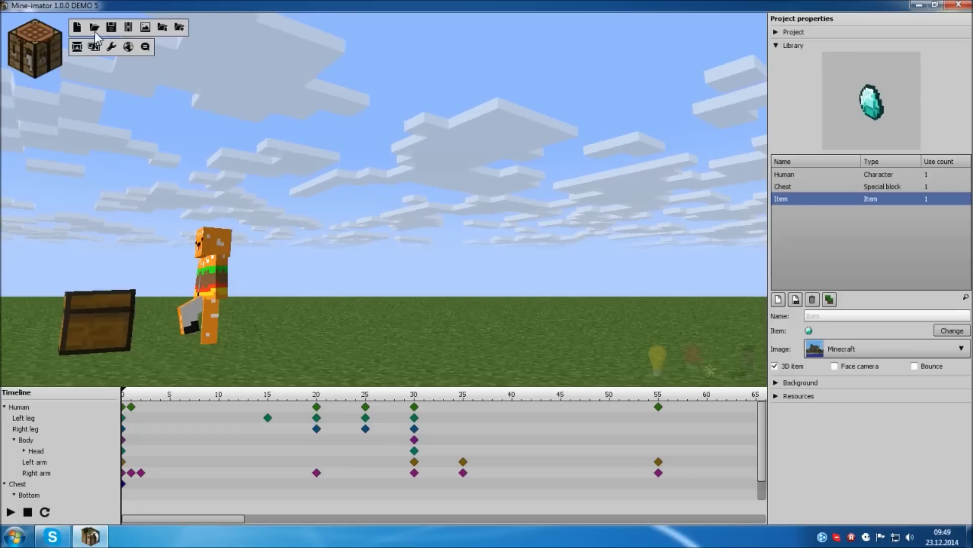
Step: Start exporting the movie in AVI format and set the video size to NTSC DV (720x480)
click(127, 28)
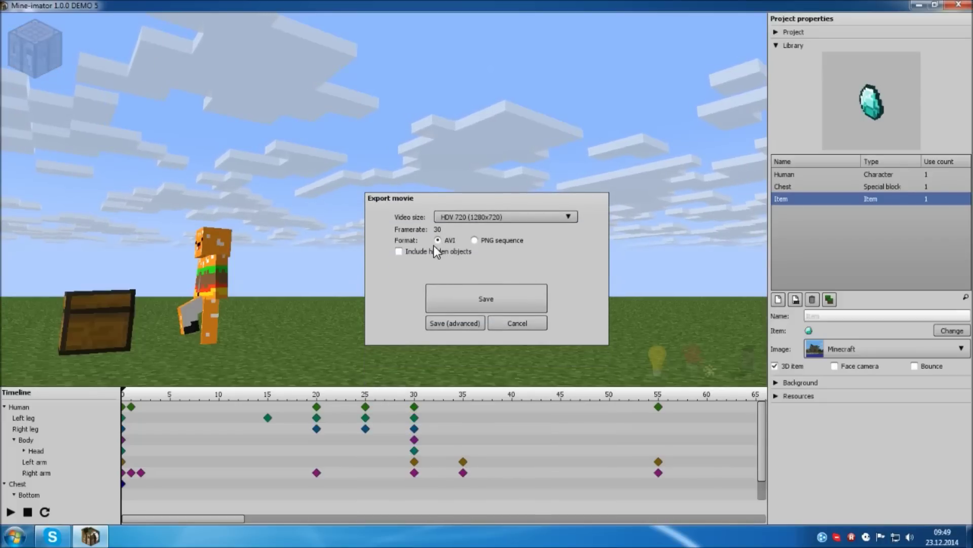
click(491, 217)
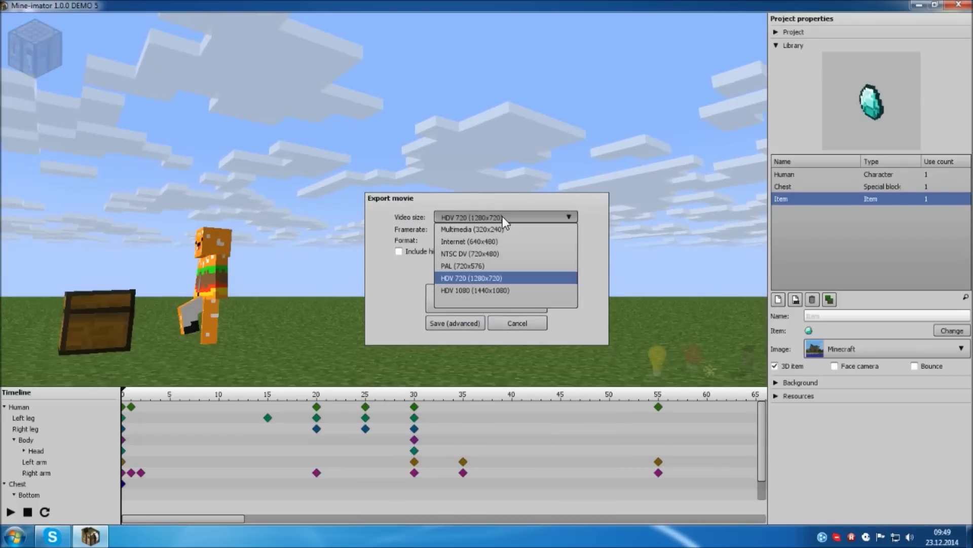
scroll(572, 289, down, 1)
drag(572, 289, 573, 308)
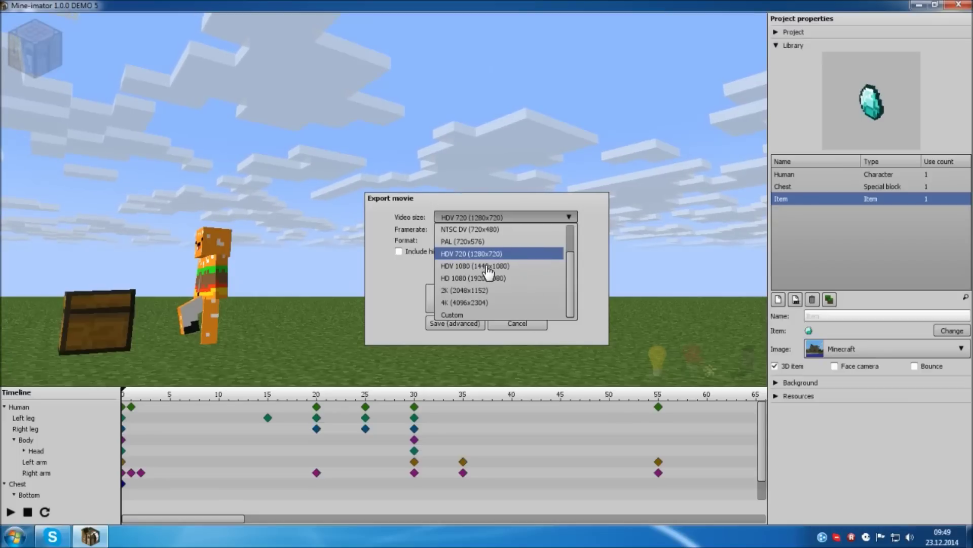
drag(572, 280, 583, 252)
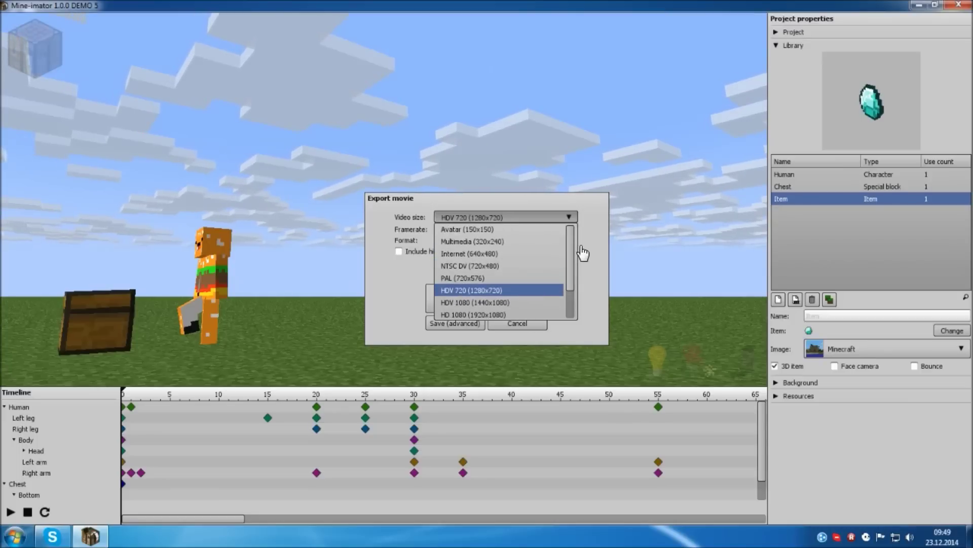
click(489, 264)
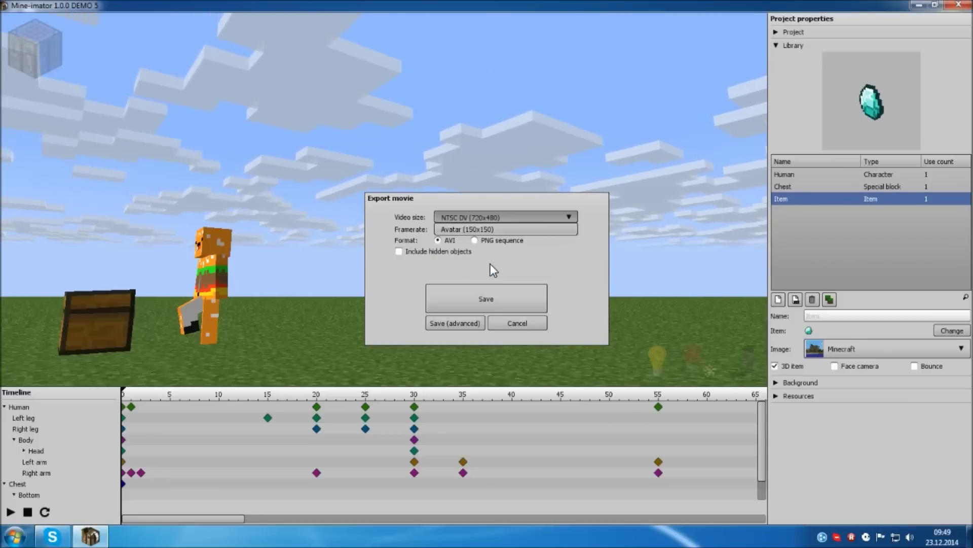
Step: Save the exported movie as test in the Videos library's Action! > Animatii folder, and close Mine-imator once the export finishes
click(472, 300)
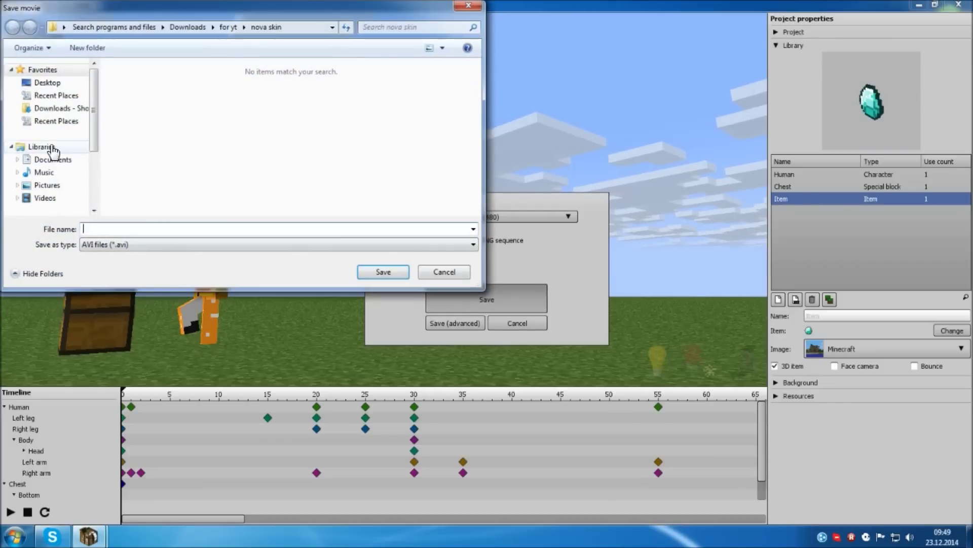
click(53, 108)
click(45, 197)
click(145, 124)
double_click(145, 124)
double_click(142, 124)
click(211, 230)
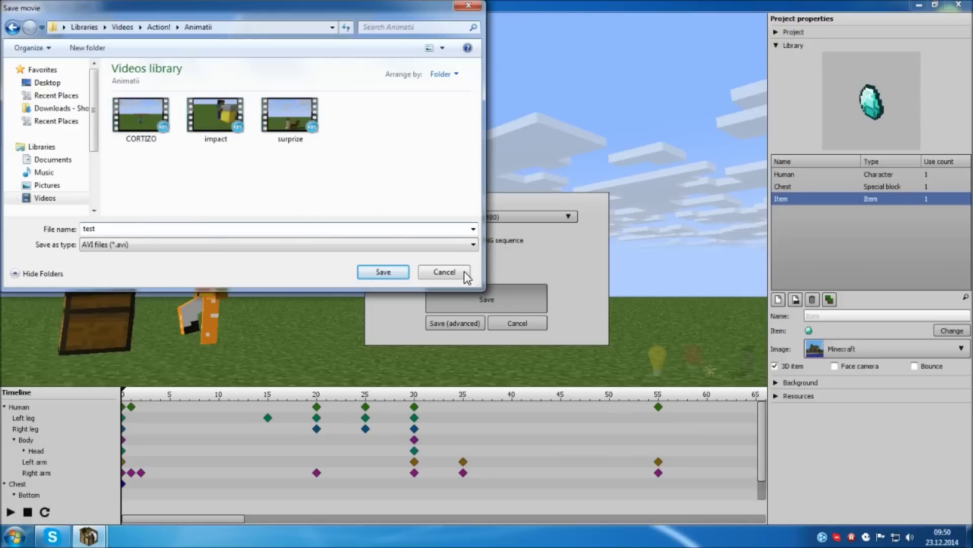
click(383, 272)
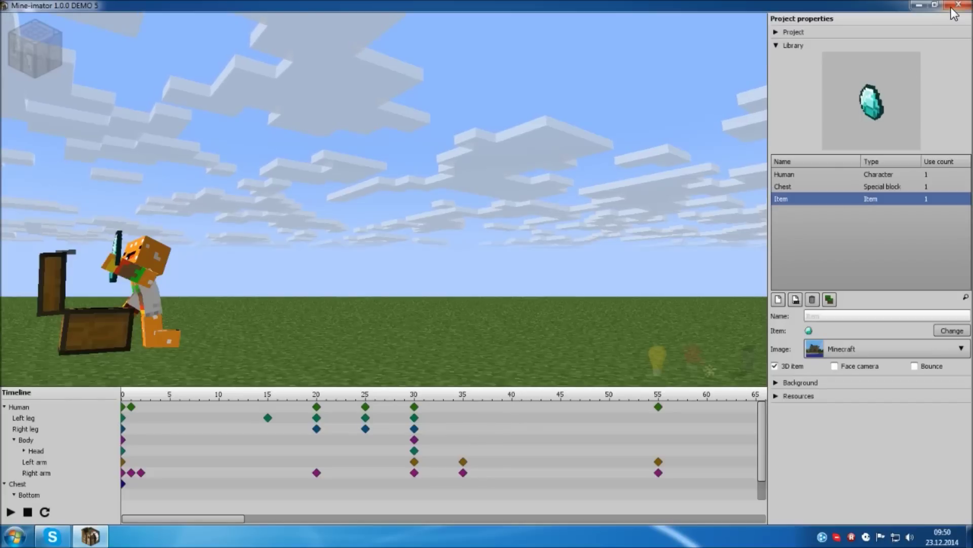
click(957, 5)
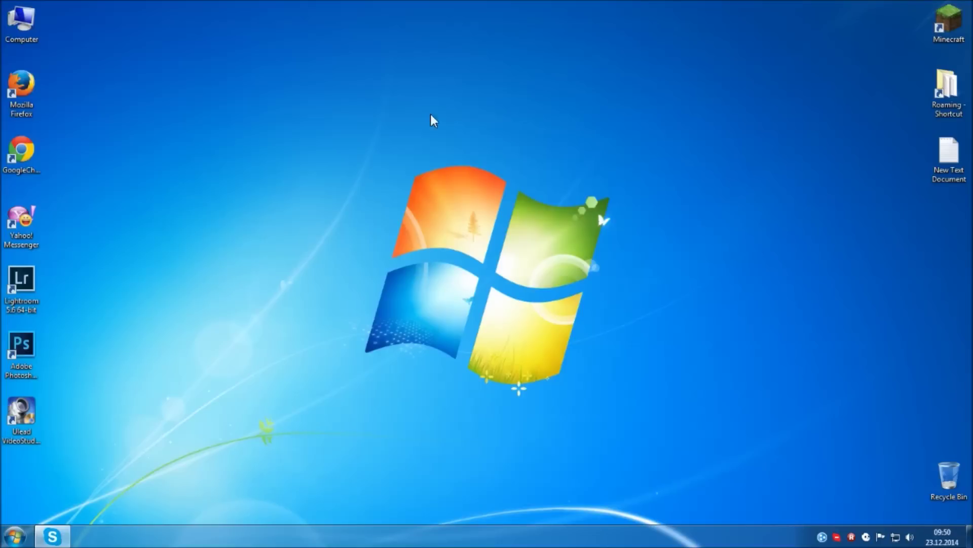
Step: Open the Videos library in Windows Explorer and delete the Narration 1 and Narration 2 files
click(15, 536)
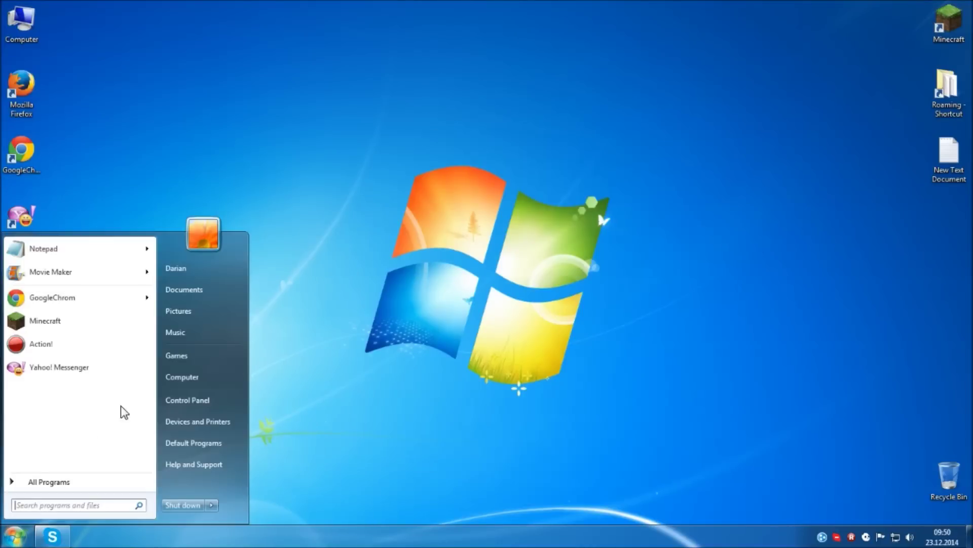
click(197, 290)
click(59, 256)
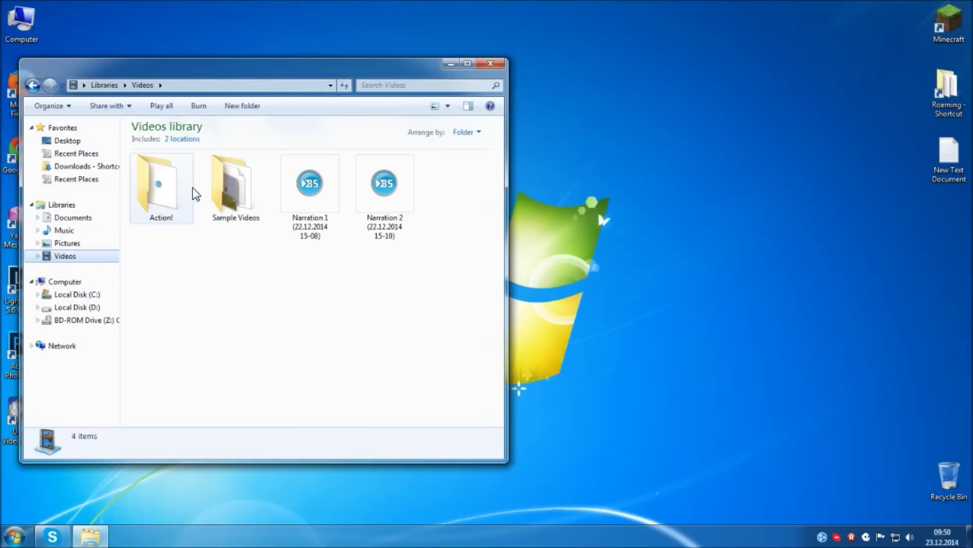
drag(280, 332, 435, 170)
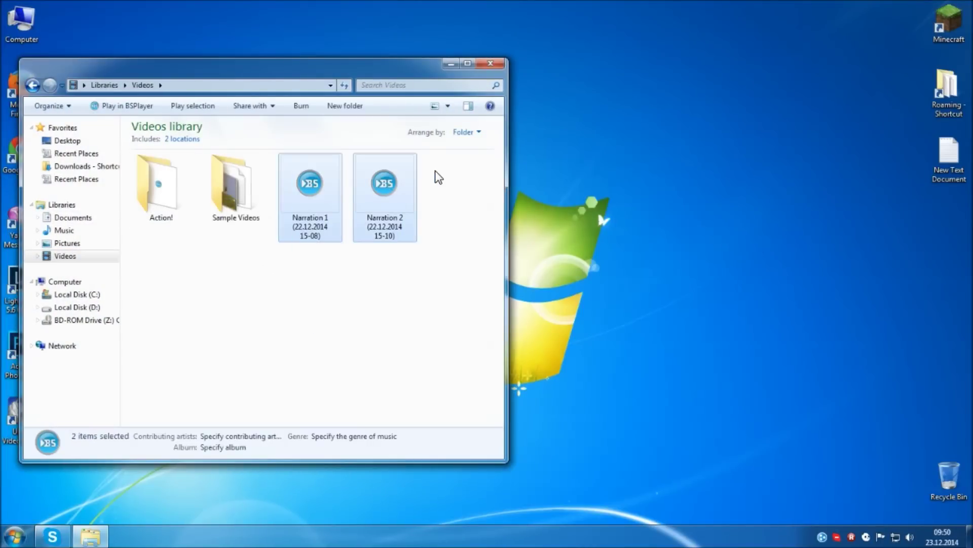
key(Delete)
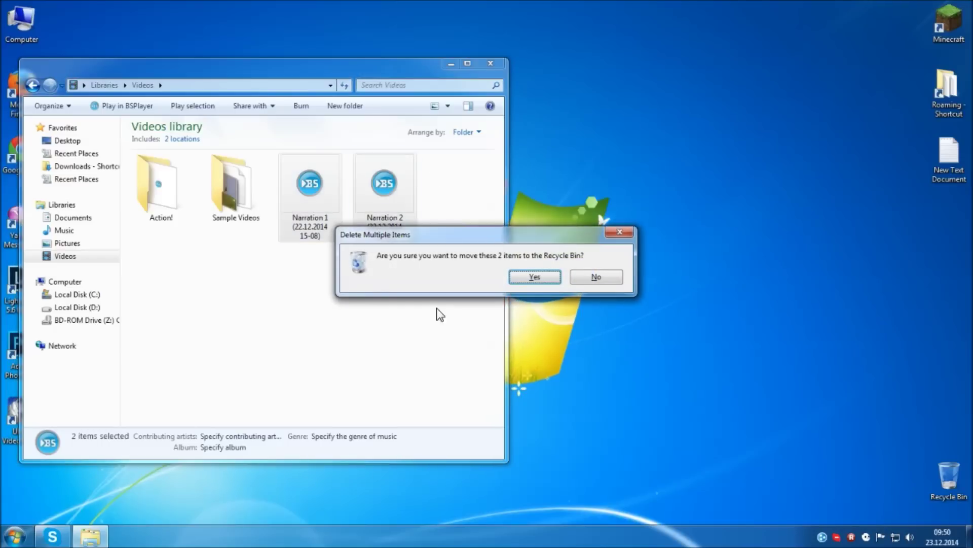
click(533, 277)
Step: Play the exported test video from the Action! > Animatii folder in BS.Player, and close the player
double_click(158, 198)
double_click(158, 203)
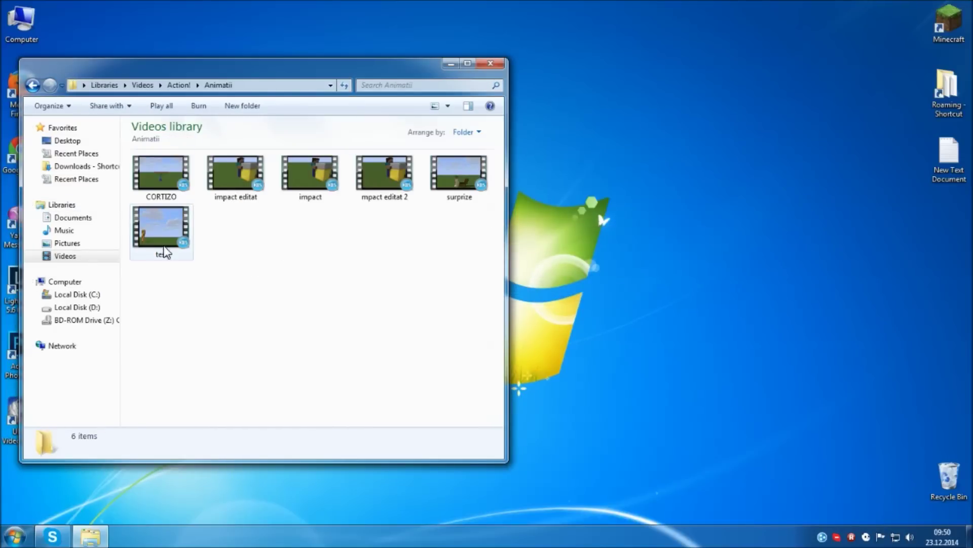
double_click(147, 238)
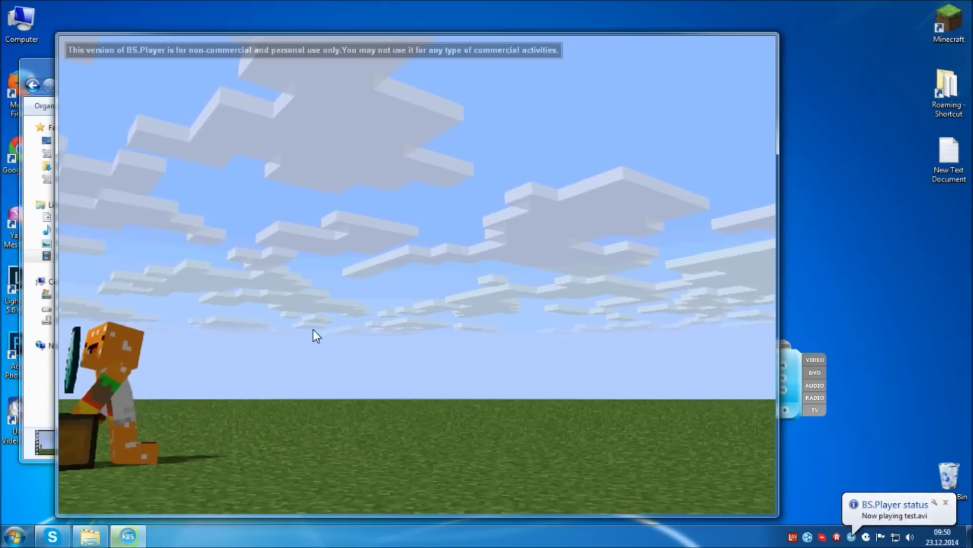
drag(302, 405, 275, 388)
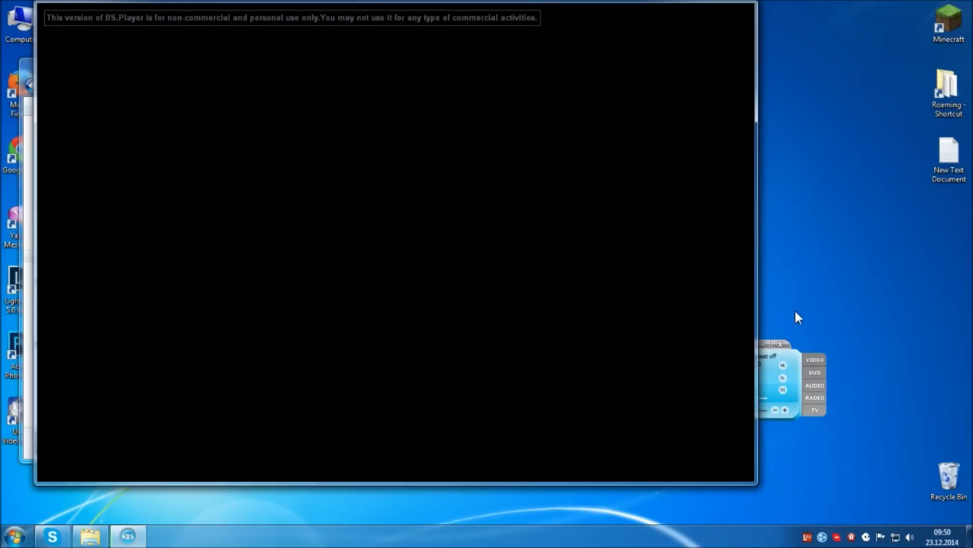
click(780, 345)
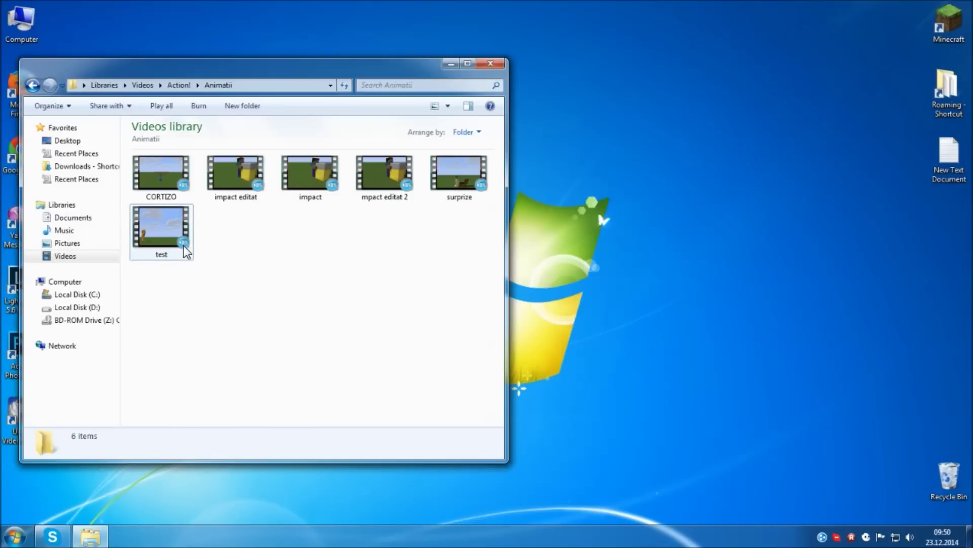
right_click(567, 147)
click(591, 184)
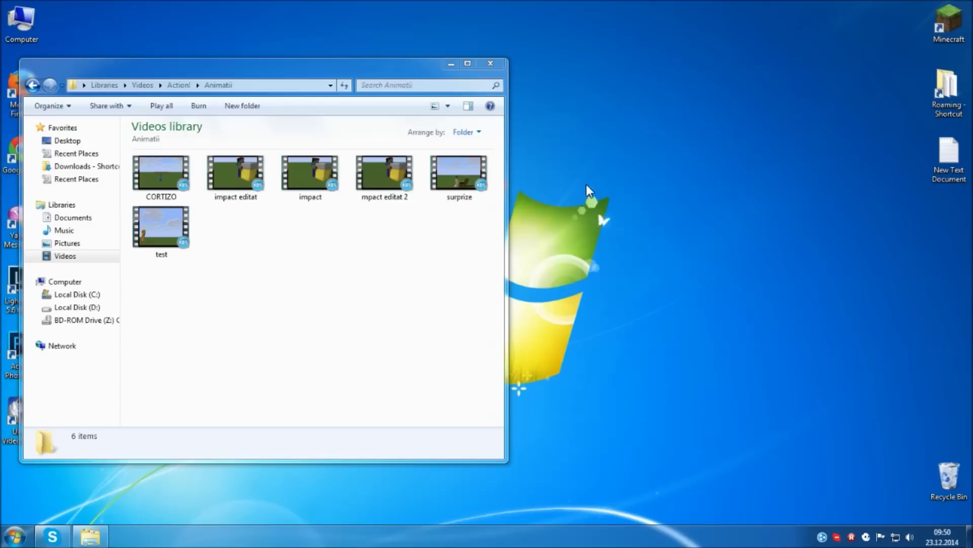
click(443, 287)
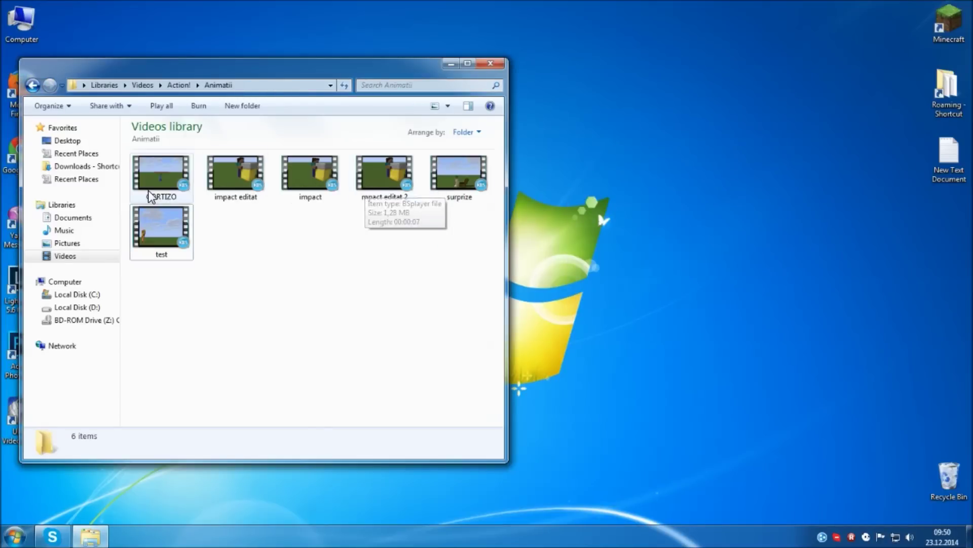
Step: Play the surprize video from the Animatii folder, and close both the player and the Explorer window
click(447, 181)
double_click(448, 180)
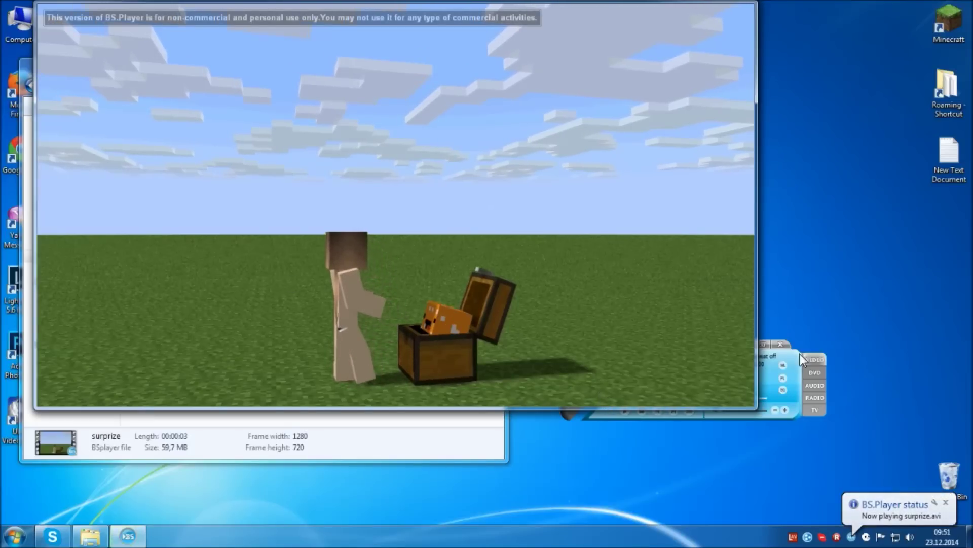
click(781, 344)
click(493, 61)
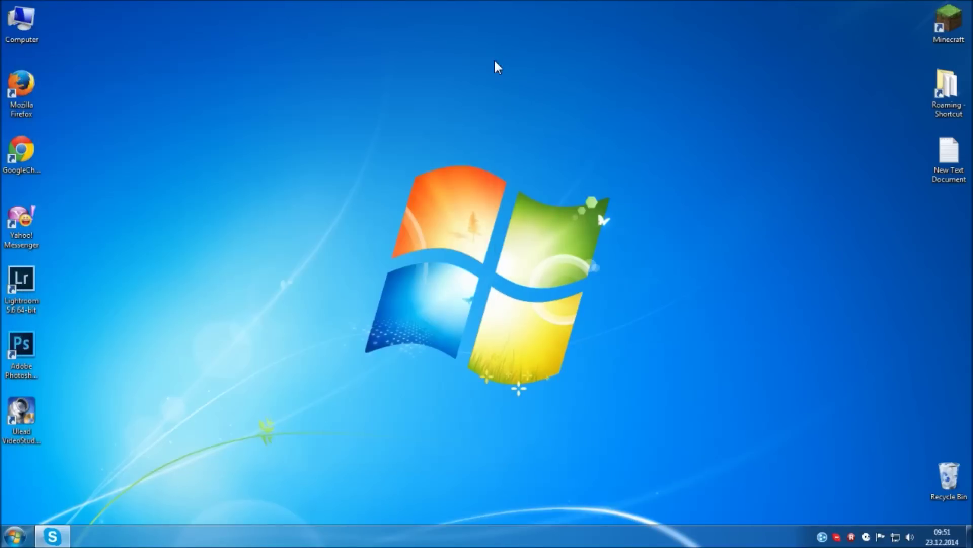